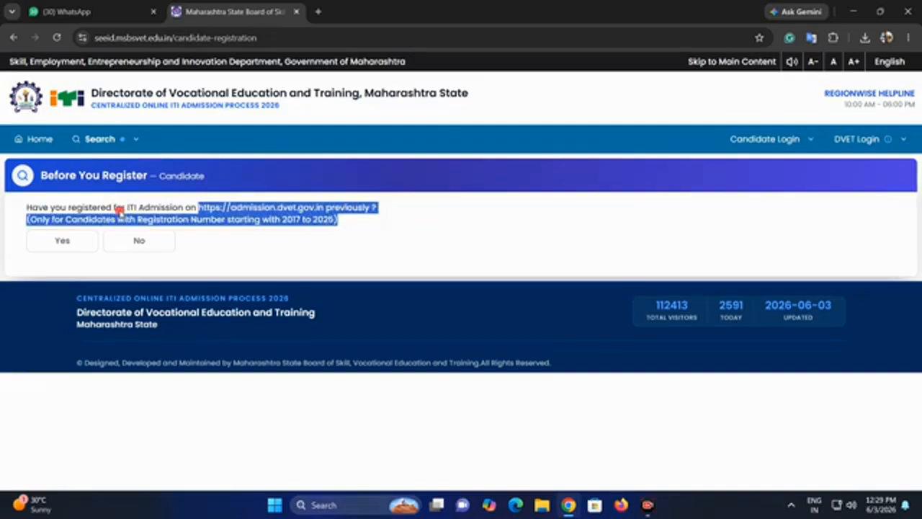
Answer Yes to the previous ITI Admission registration question and examine the registration number, first name and date of birth search fields.
left_click(74, 243)
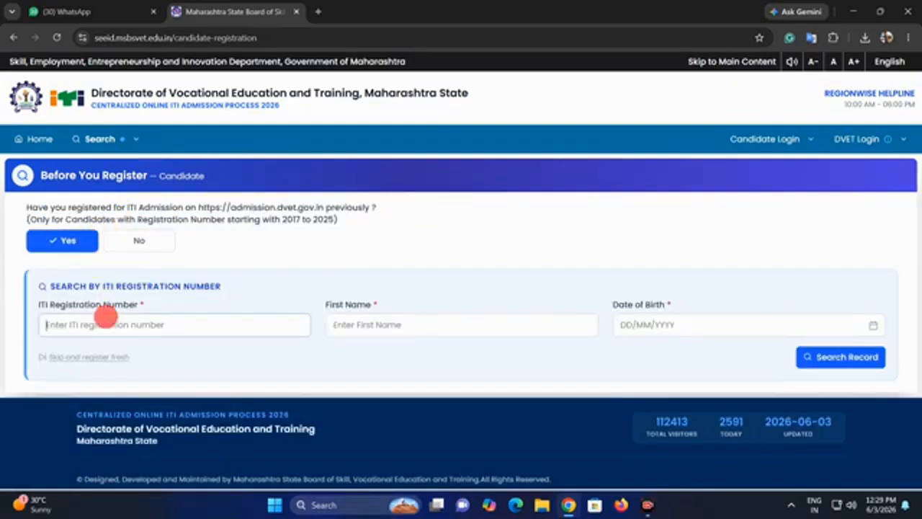
left_click(350, 325)
left_click(667, 322)
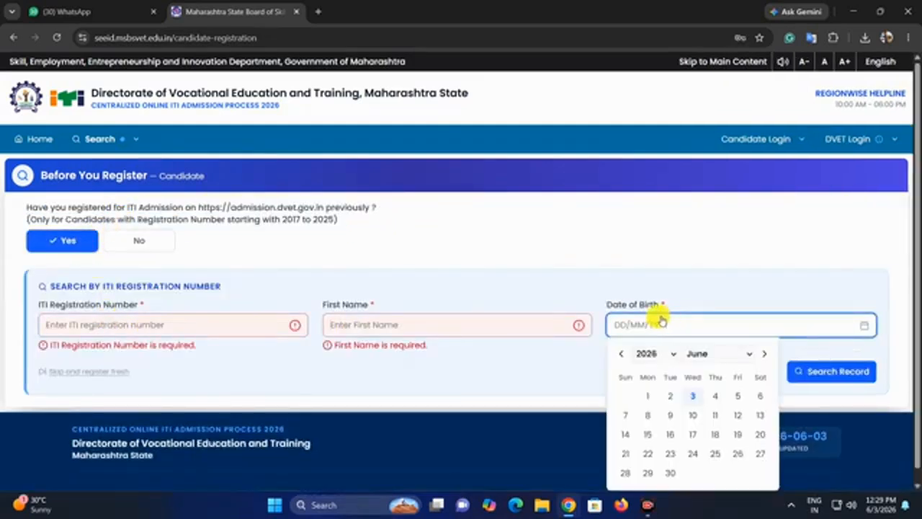
left_click(432, 261)
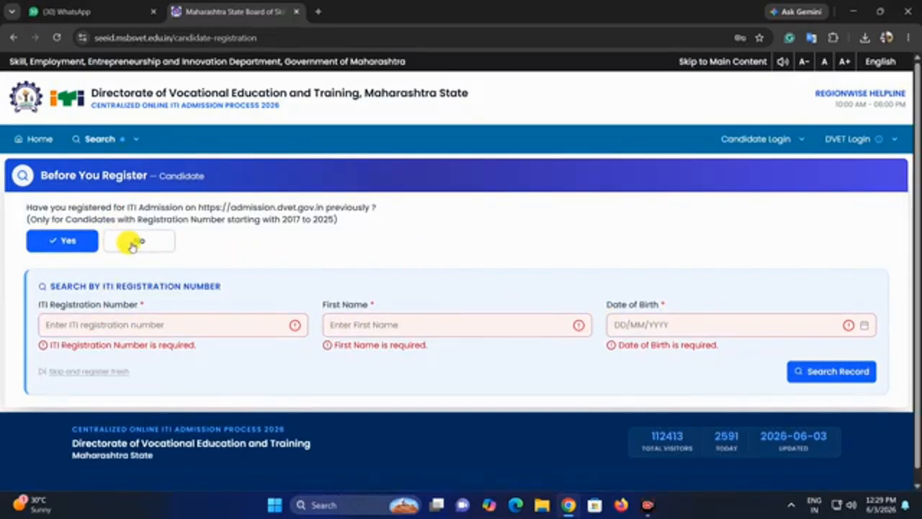
left_click_drag(286, 219, 322, 225)
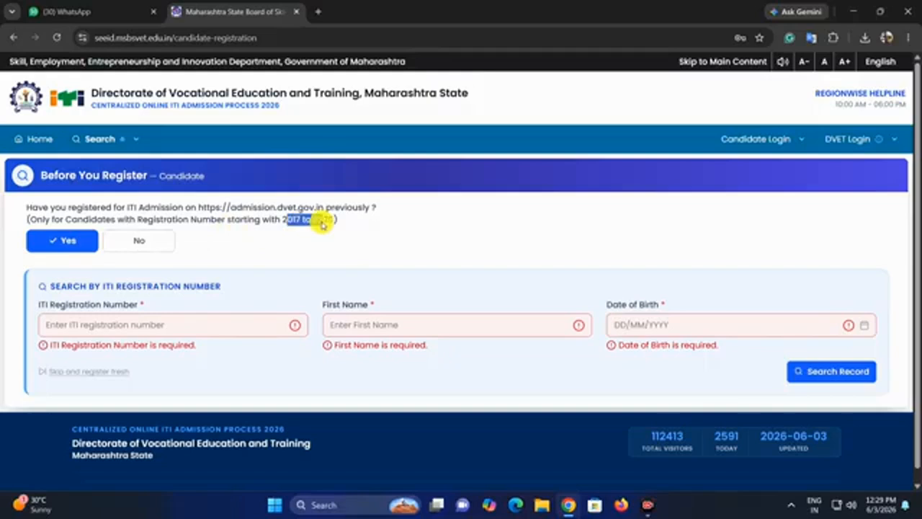
Answer No to the previous ITI Admission registration question and read the question about previous MSBSVET Admission registration.
left_click(139, 239)
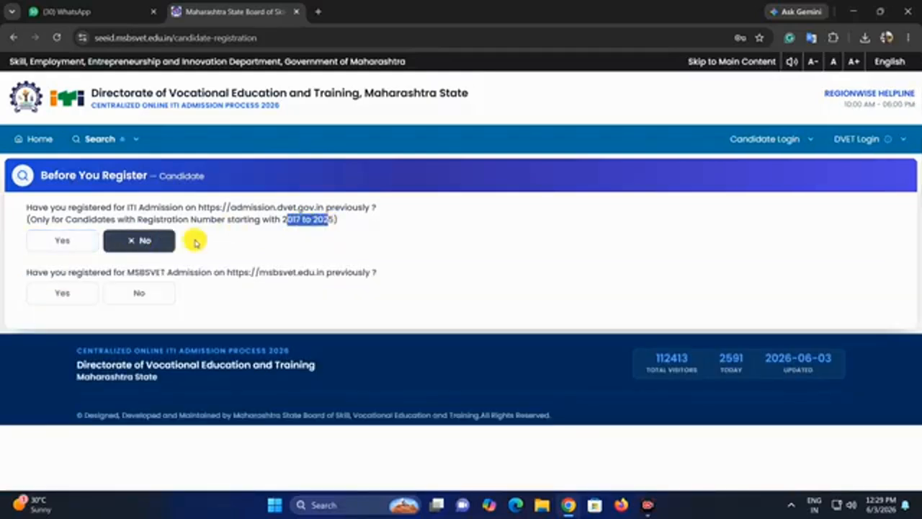
left_click_drag(32, 272, 144, 272)
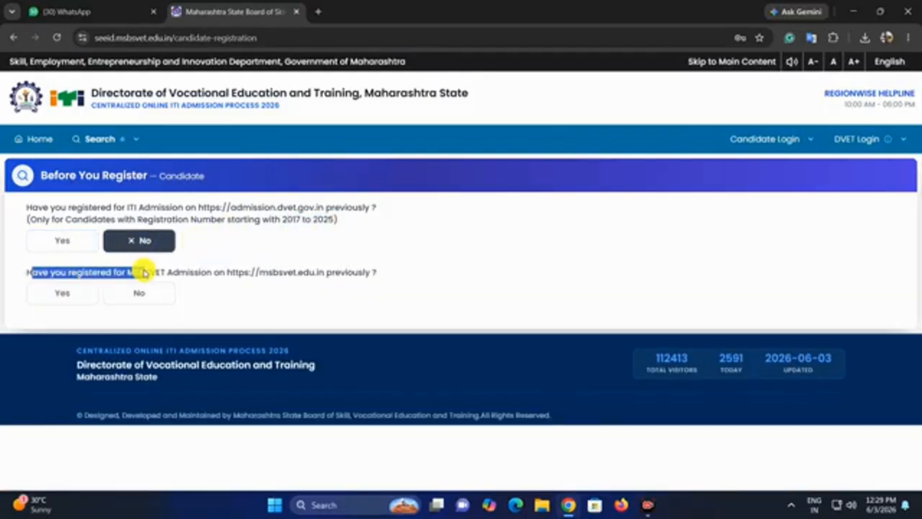
left_click(195, 276)
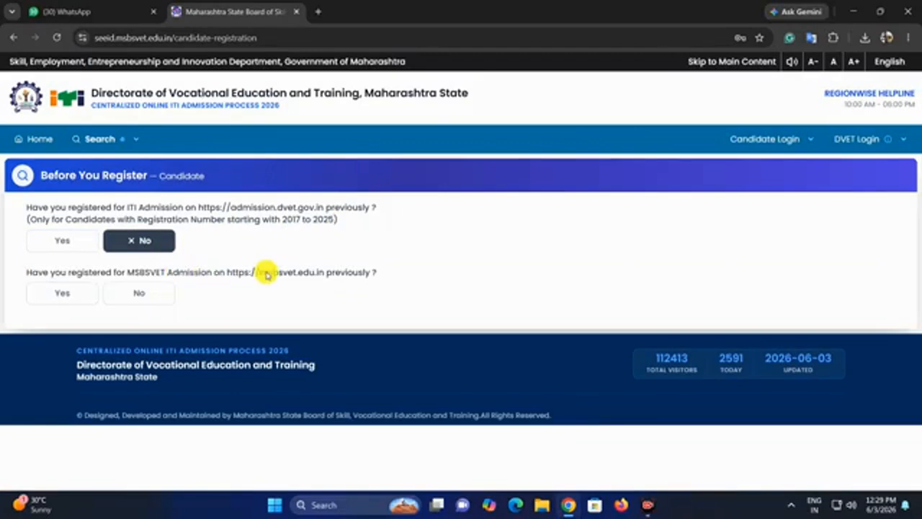
left_click_drag(236, 273, 314, 274)
left_click(330, 275)
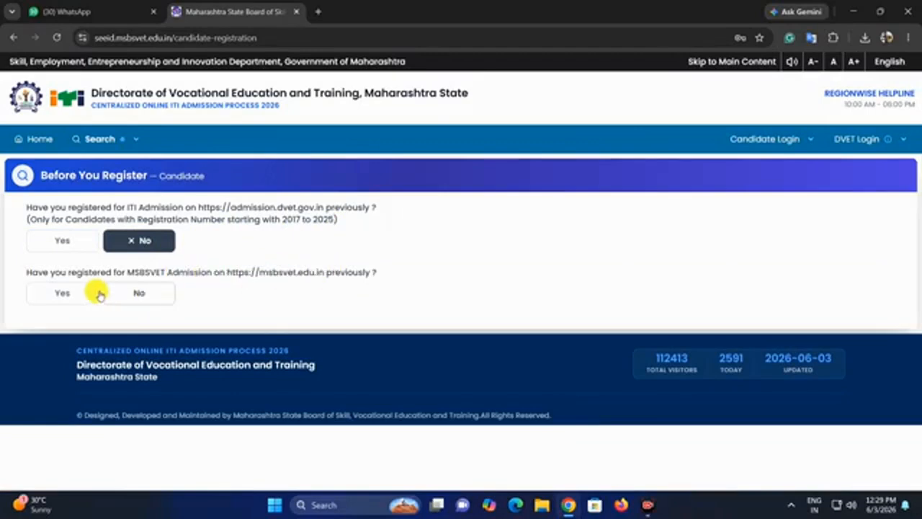
Answer Yes to the previous MSBSVET Admission registration question and examine the profile ID search fields.
left_click(62, 294)
left_click(116, 380)
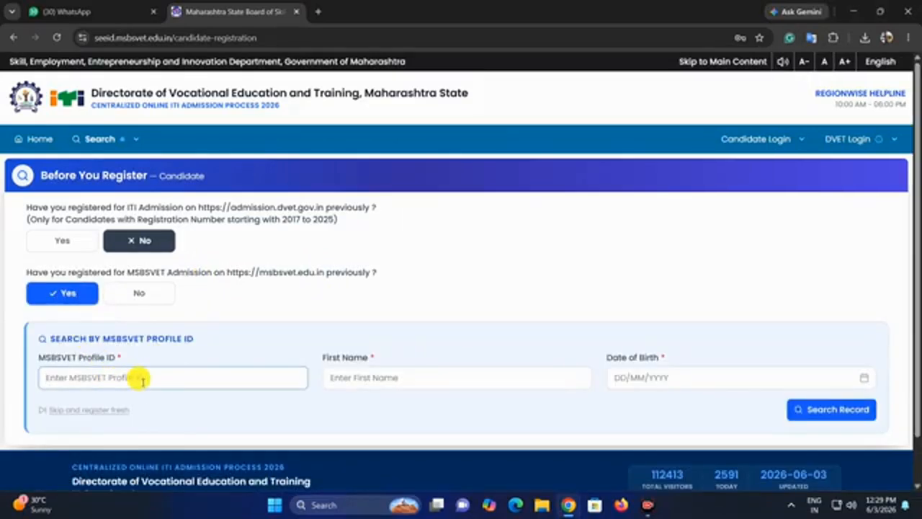
left_click(343, 372)
Answer No to the previous MSBSVET registration question and read the Aadhar Card note on the new candidate registration form.
left_click(143, 292)
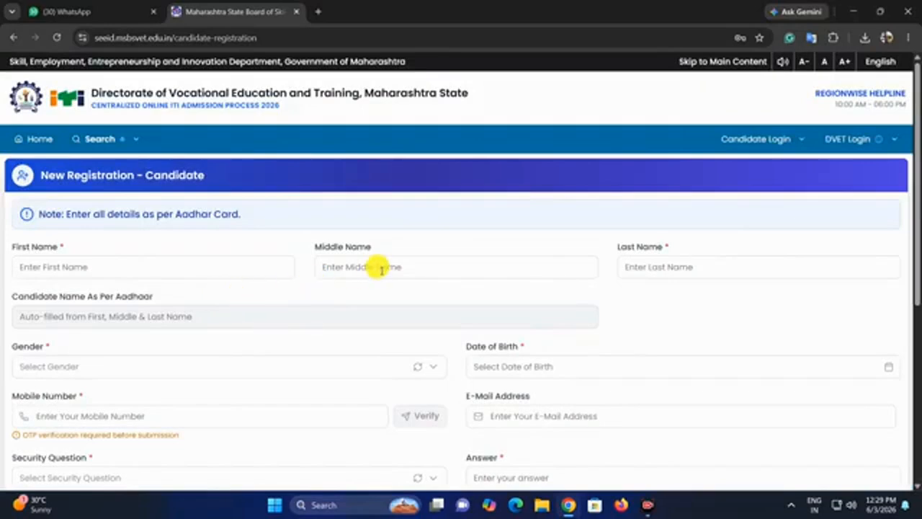
left_click_drag(54, 209, 259, 214)
left_click(127, 214)
Go through the candidate's first, middle and last name fields and set the gender to MALE.
left_click(96, 263)
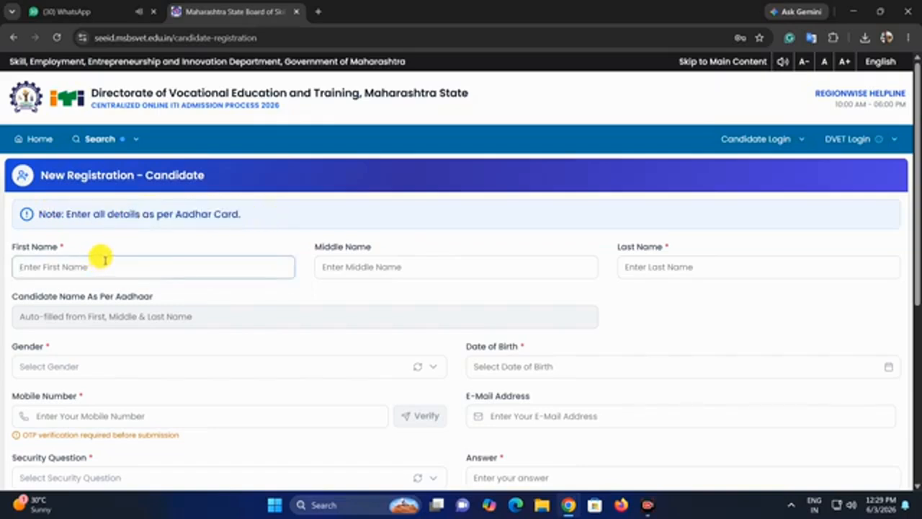
left_click(28, 255)
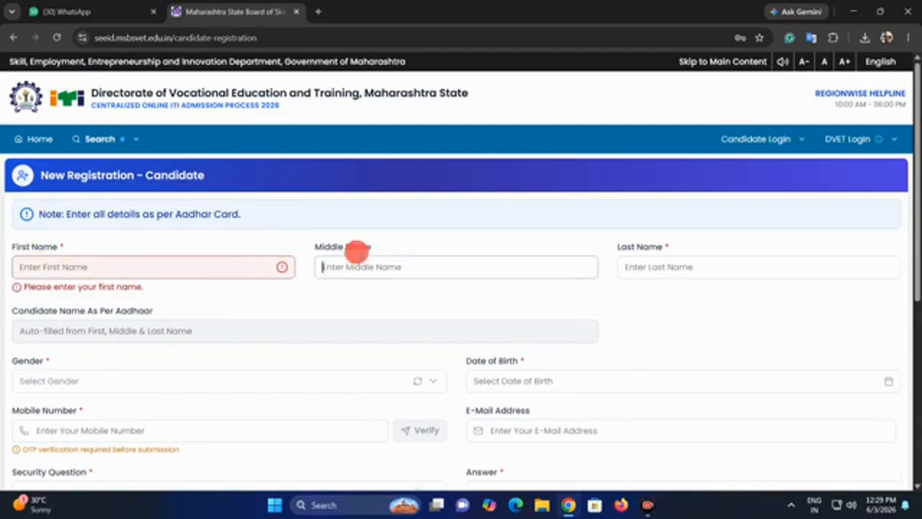
left_click(646, 266)
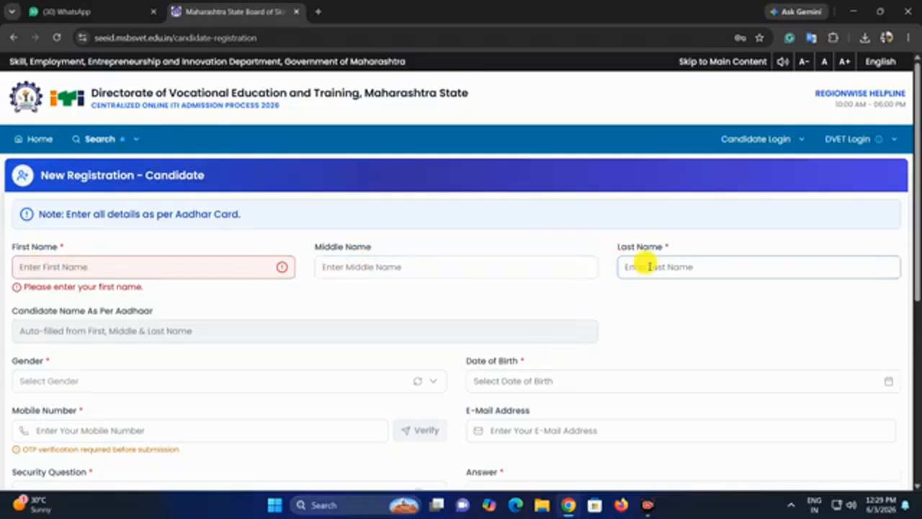
left_click(51, 319)
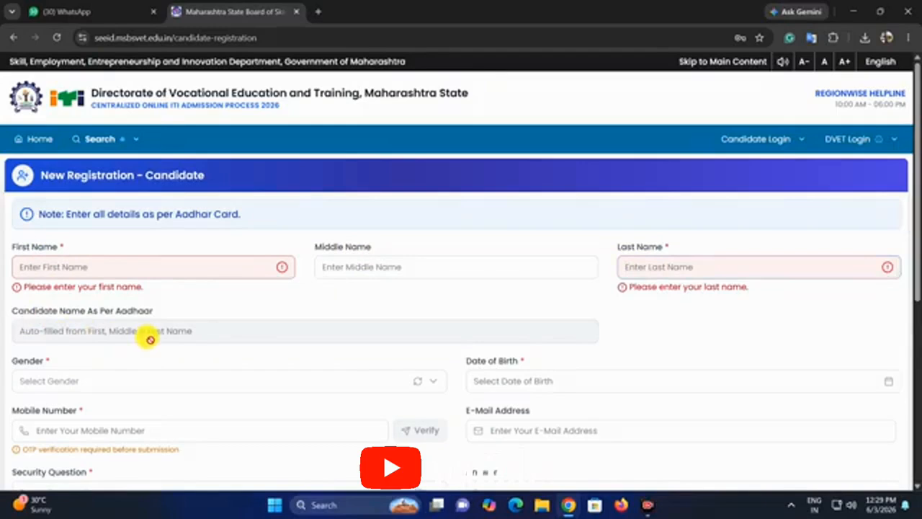
left_click(43, 382)
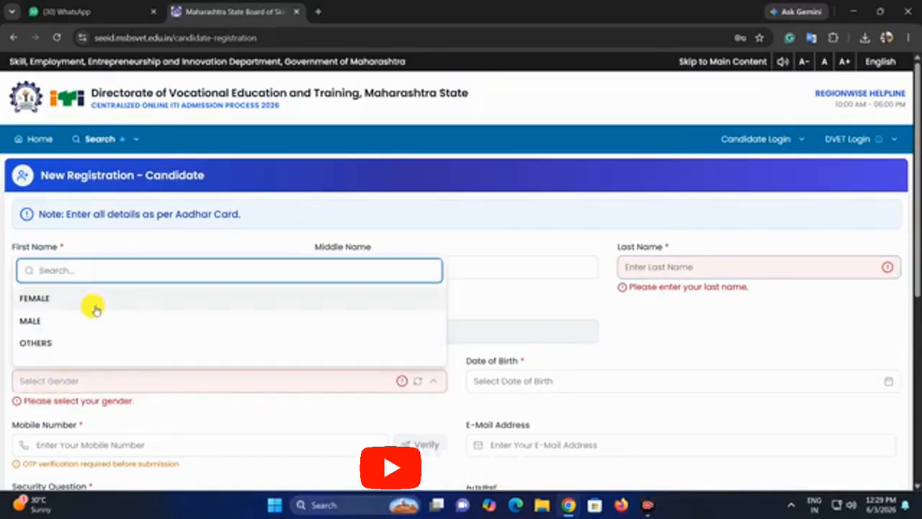
left_click(77, 320)
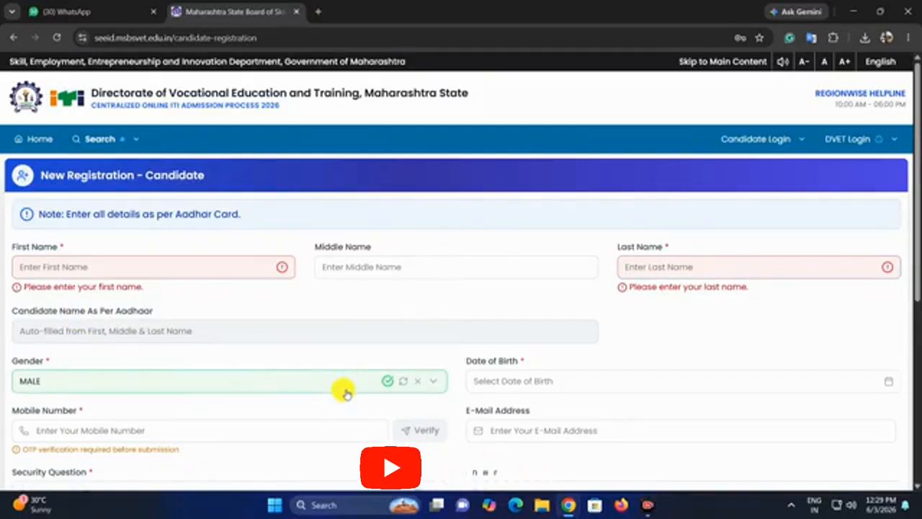
Examine the date of birth, mobile number and e-mail address fields of the registration form.
left_click(540, 385)
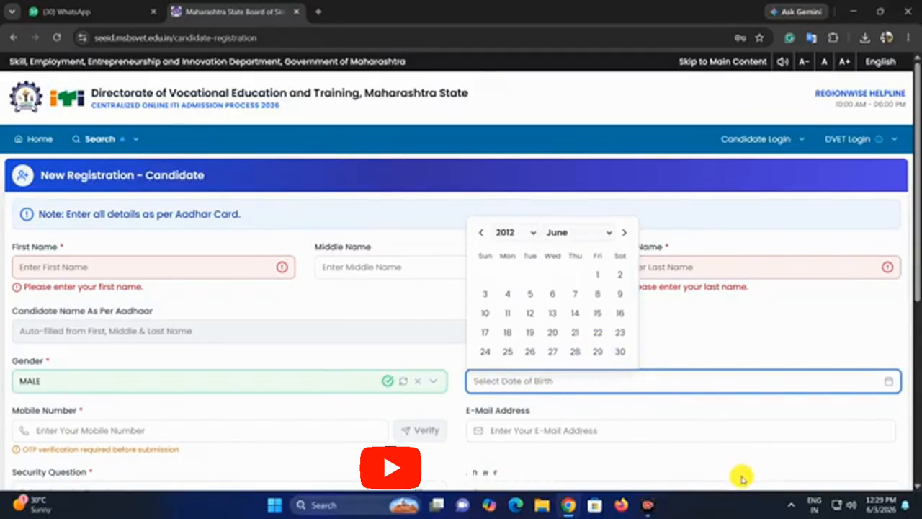
left_click(130, 433)
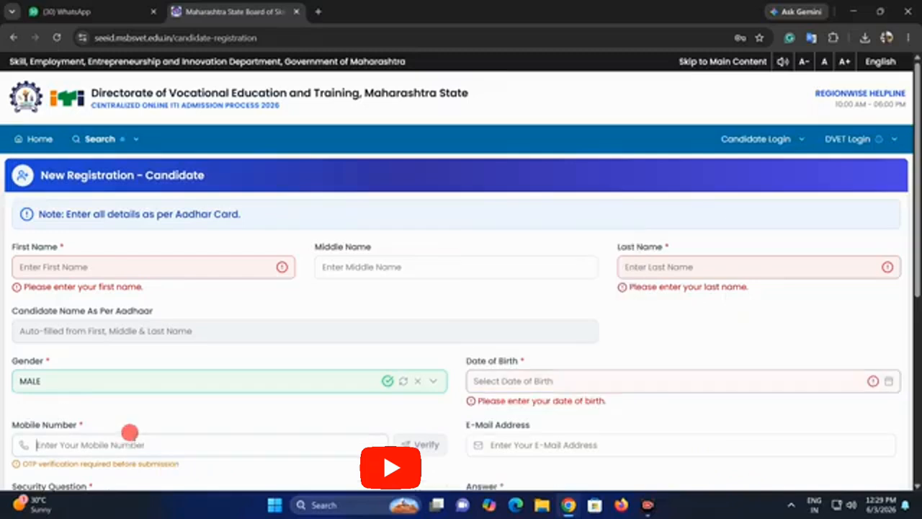
left_click(113, 432)
left_click(552, 445)
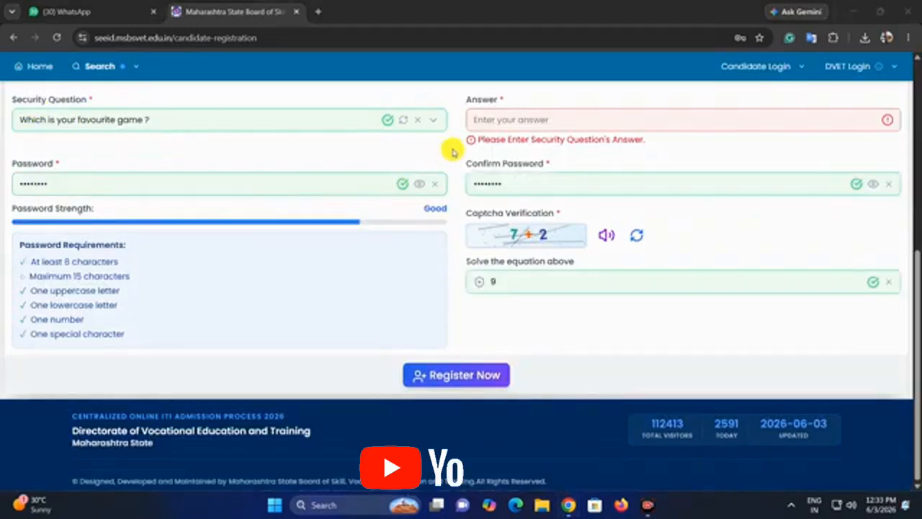
Review the security question choices and the answer, password, confirm password and captcha fields of the registration form.
left_click_drag(12, 99, 116, 101)
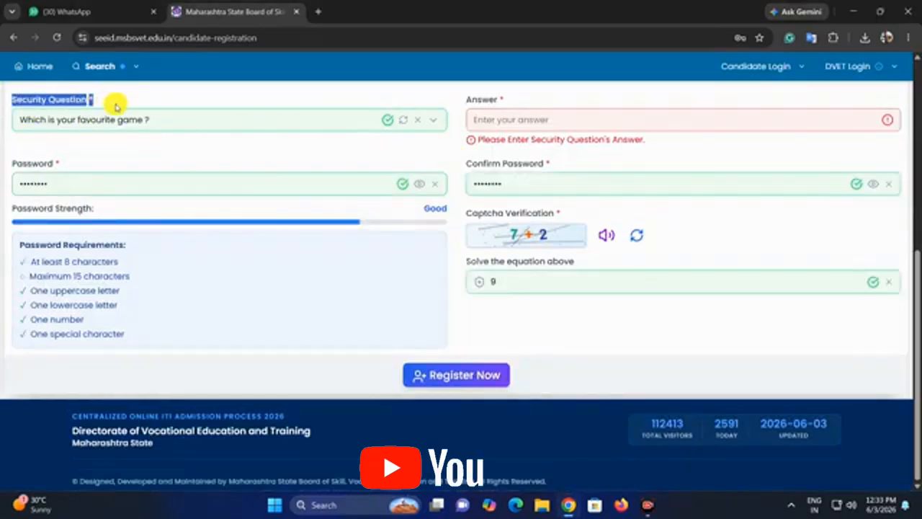
left_click(91, 120)
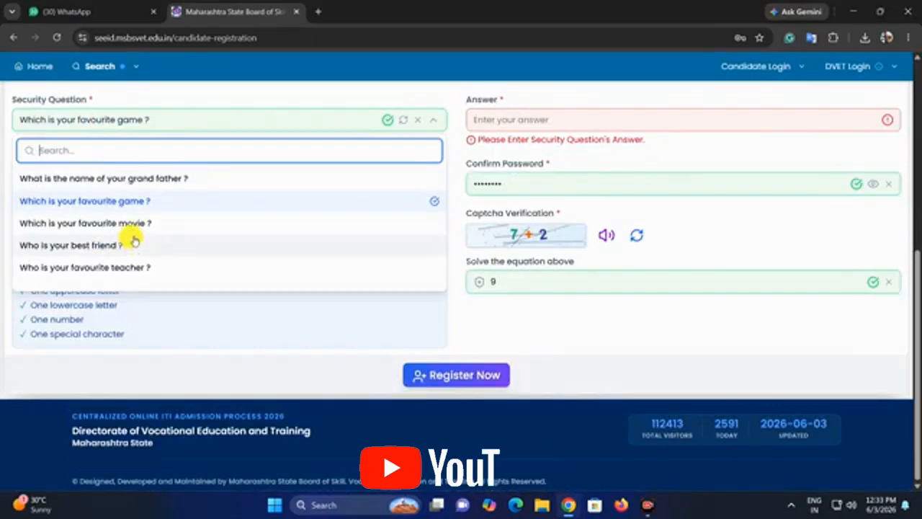
left_click_drag(467, 100, 520, 101)
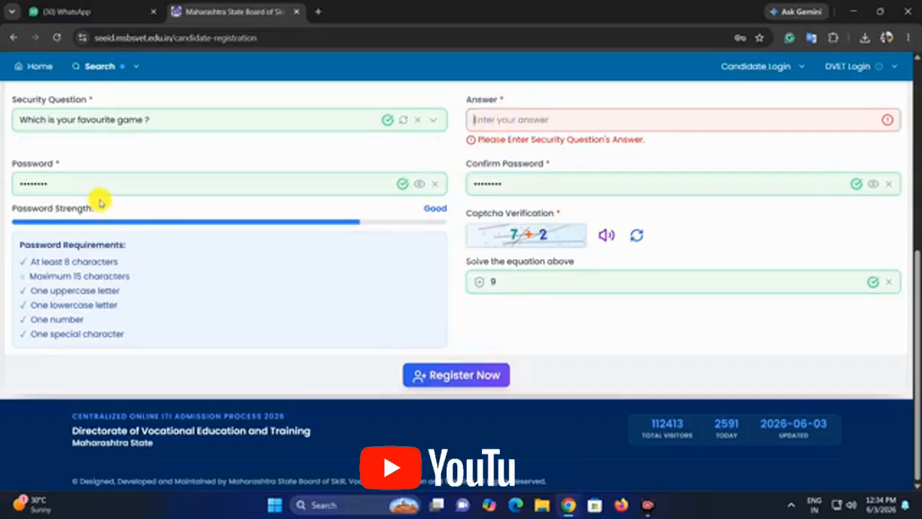
left_click_drag(37, 167, 91, 166)
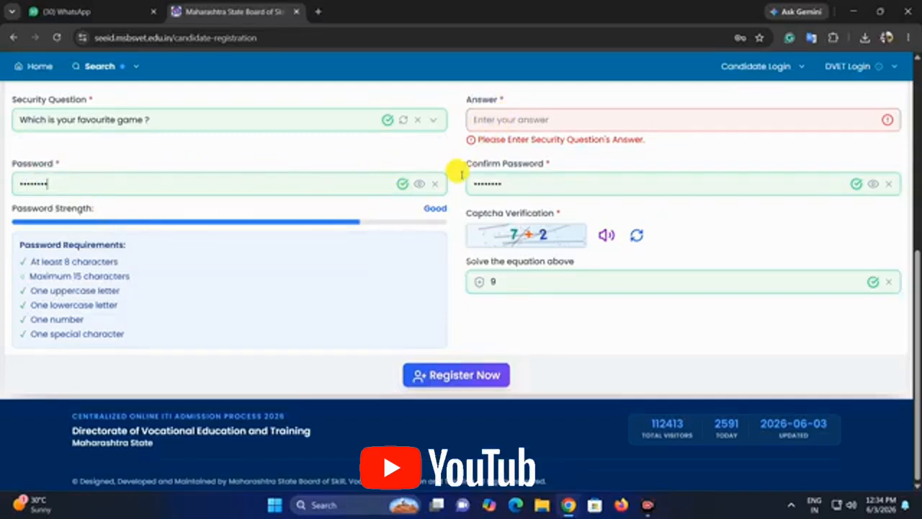
left_click_drag(516, 164, 557, 166)
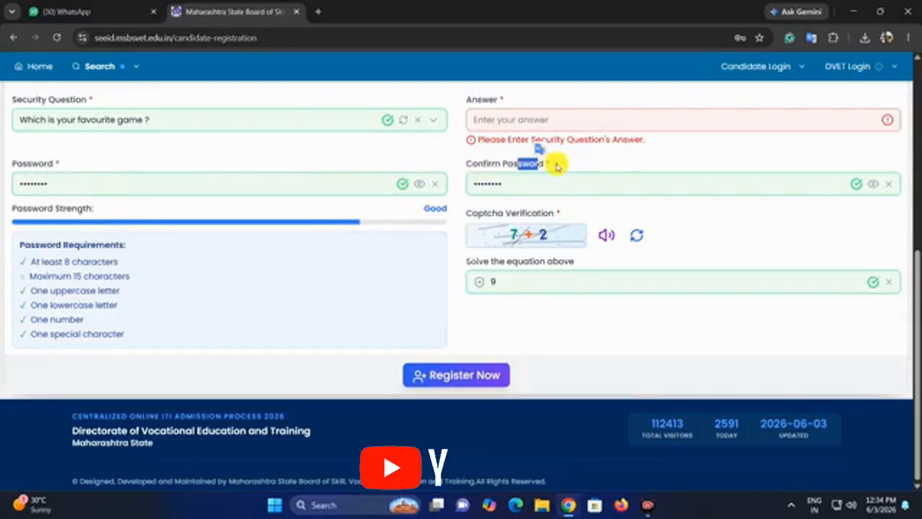
left_click(498, 284)
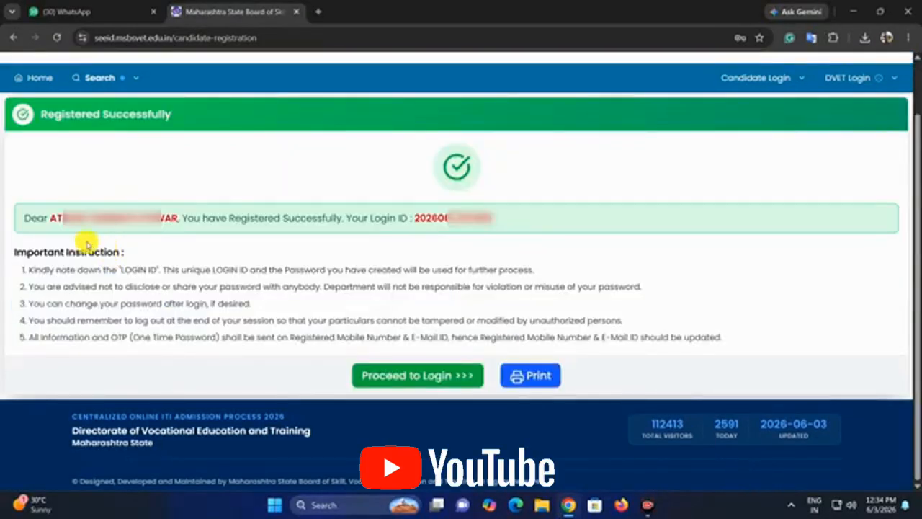
Read the registration confirmation message and highlight the candidate's login ID in it.
left_click_drag(23, 219, 458, 232)
left_click(458, 232)
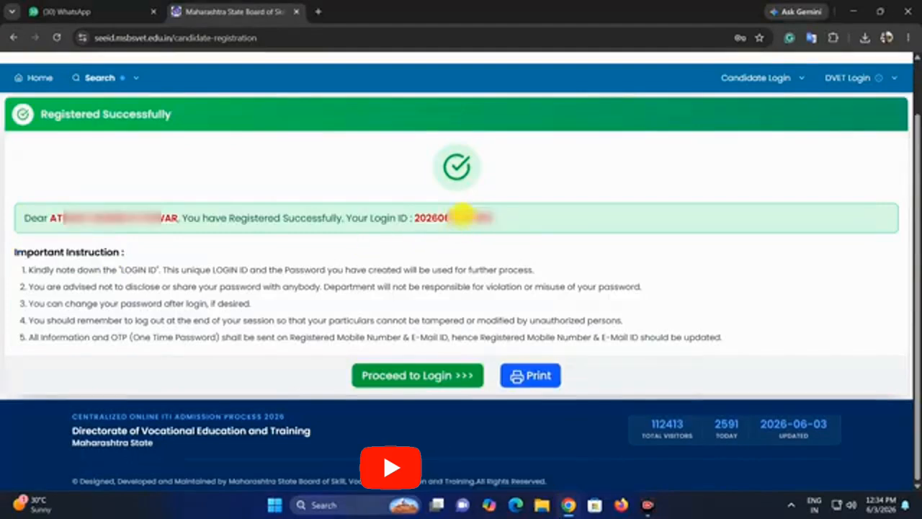
left_click_drag(414, 217, 498, 216)
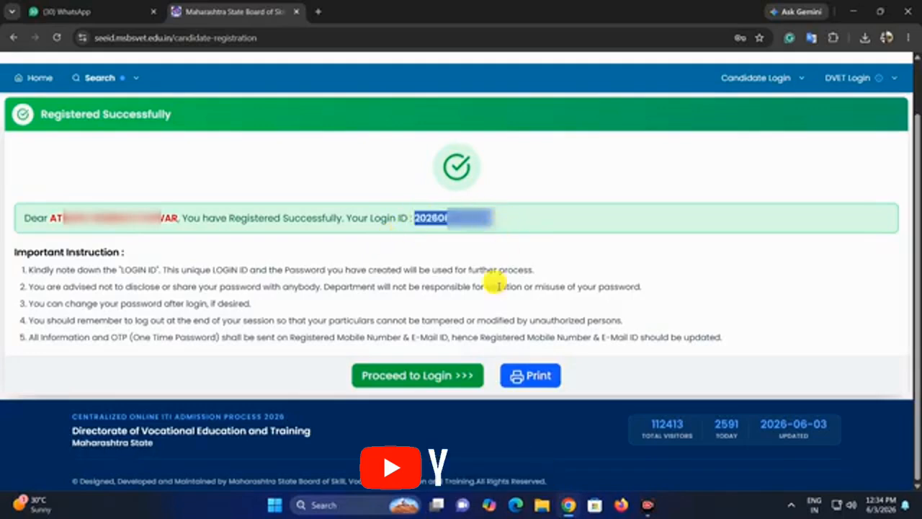
Proceed to login and sign in with the candidate's login ID, the account password and the captcha answer 4.
left_click(437, 380)
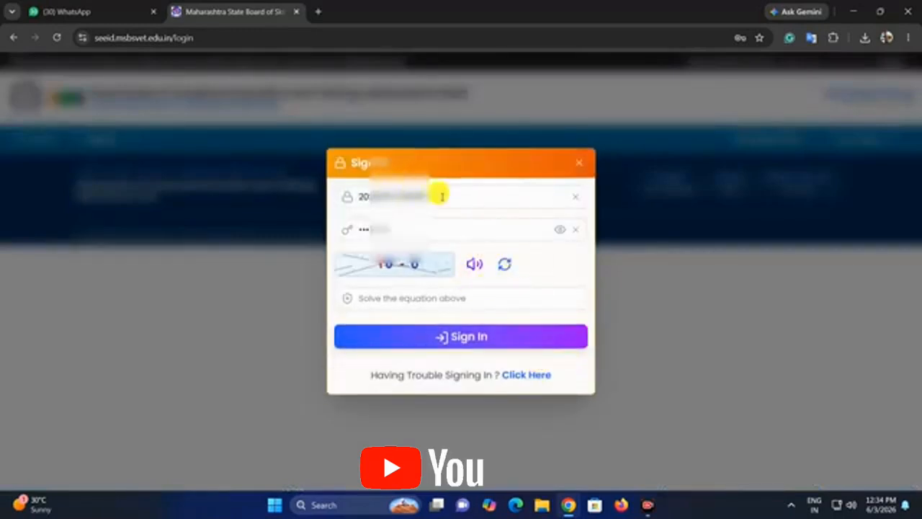
double_click(445, 196)
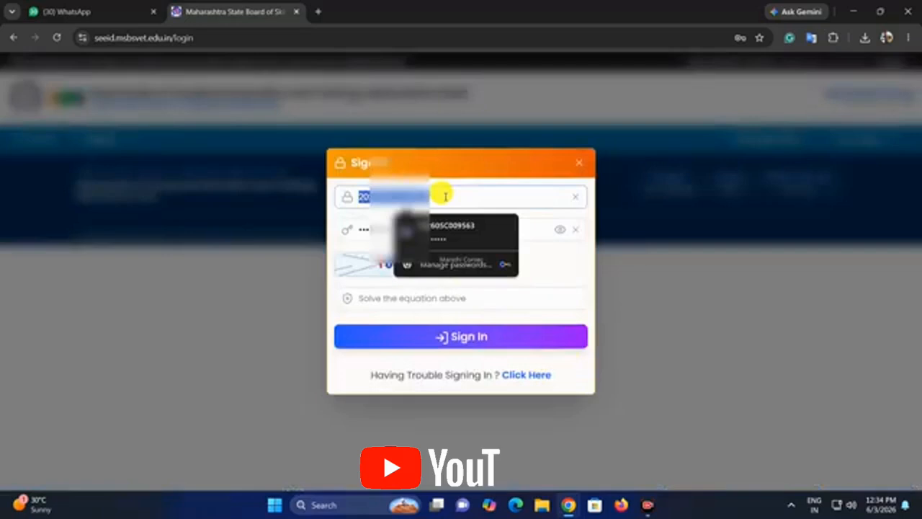
left_click(439, 195)
double_click(403, 228)
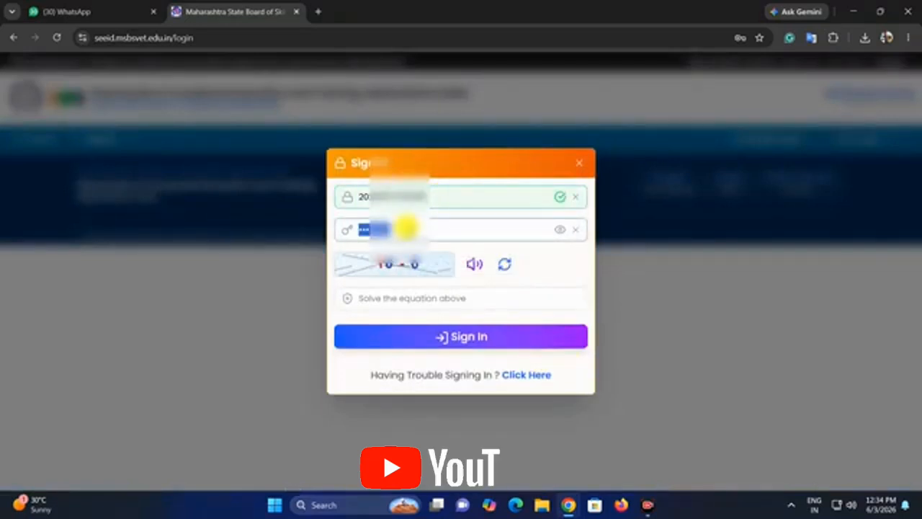
type("••")
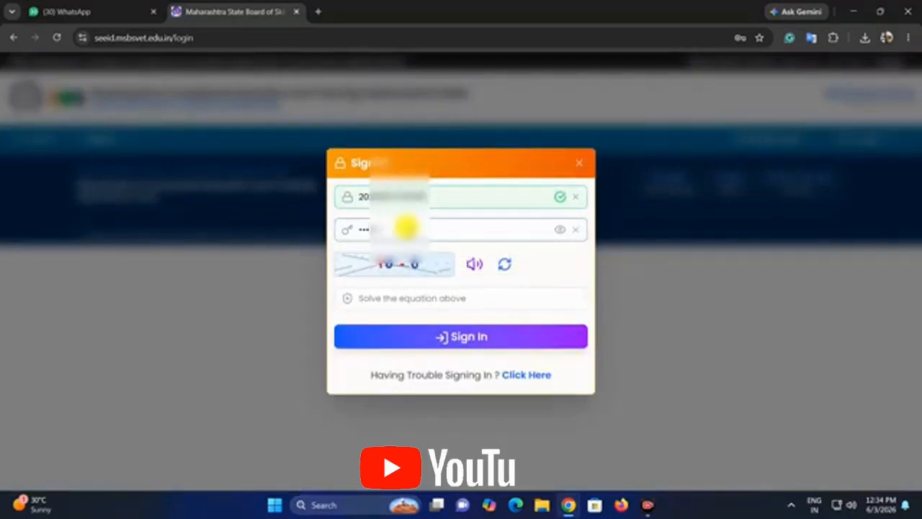
left_click(410, 299)
type("4")
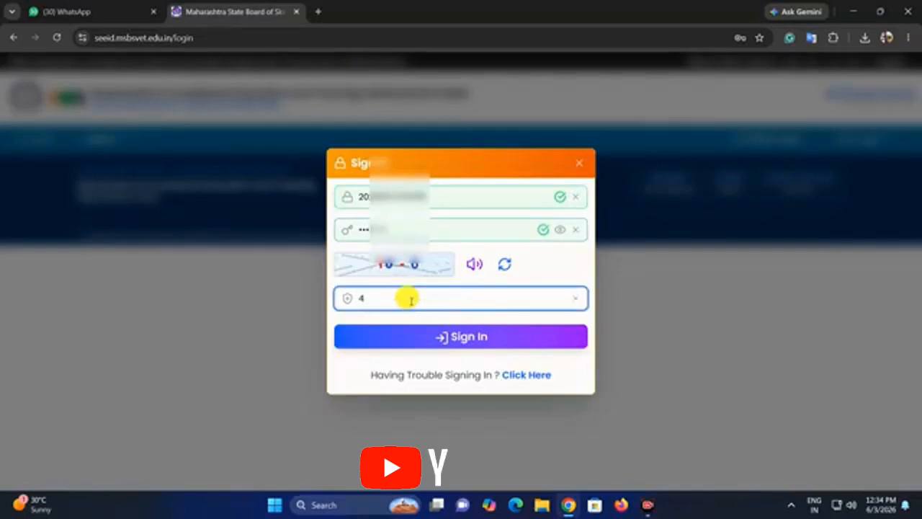
left_click(460, 340)
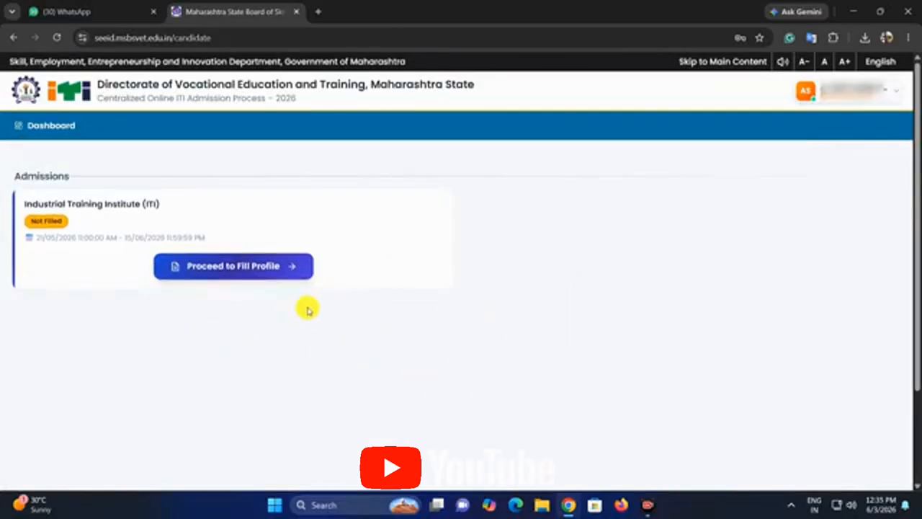
Open the Industrial Training Institute (ITI) profile form for filling and acknowledge the candidate instructions.
left_click(249, 268)
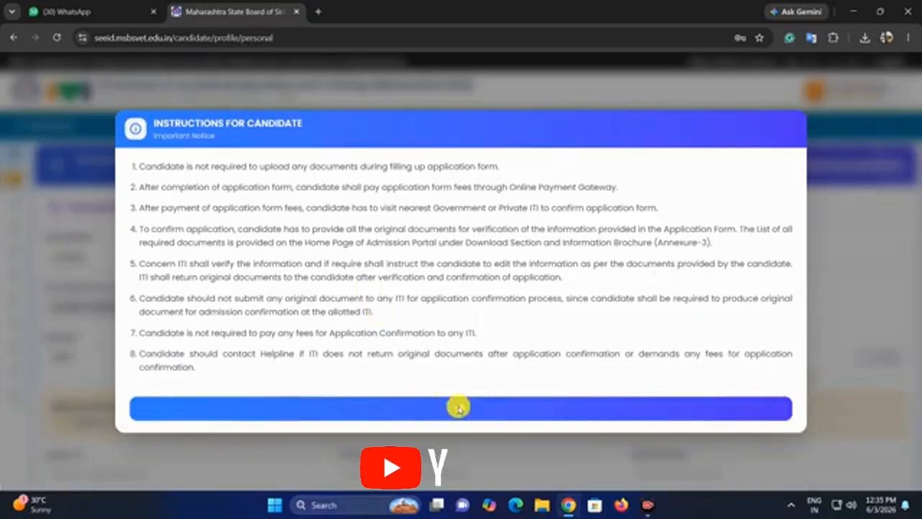
left_click(461, 410)
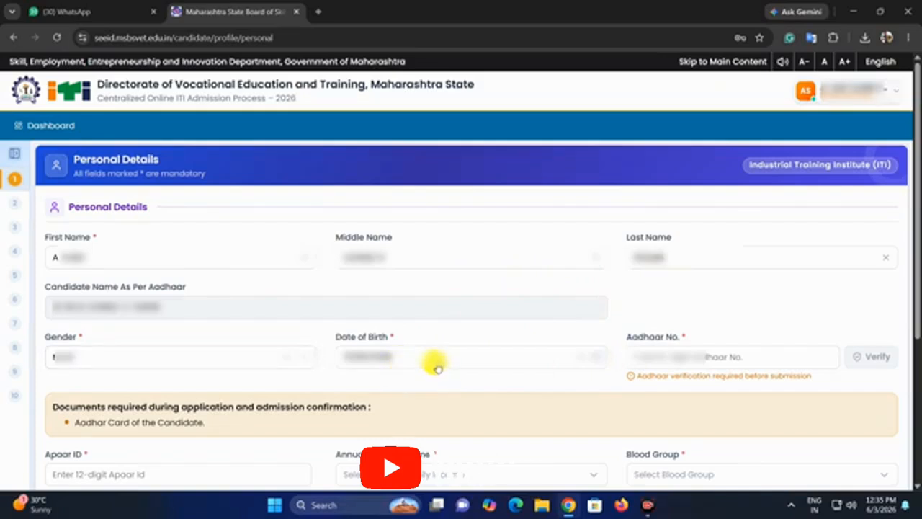
Enter the candidate's Aadhaar number in the personal details and verify it.
left_click_drag(629, 338, 686, 340)
left_click(662, 363)
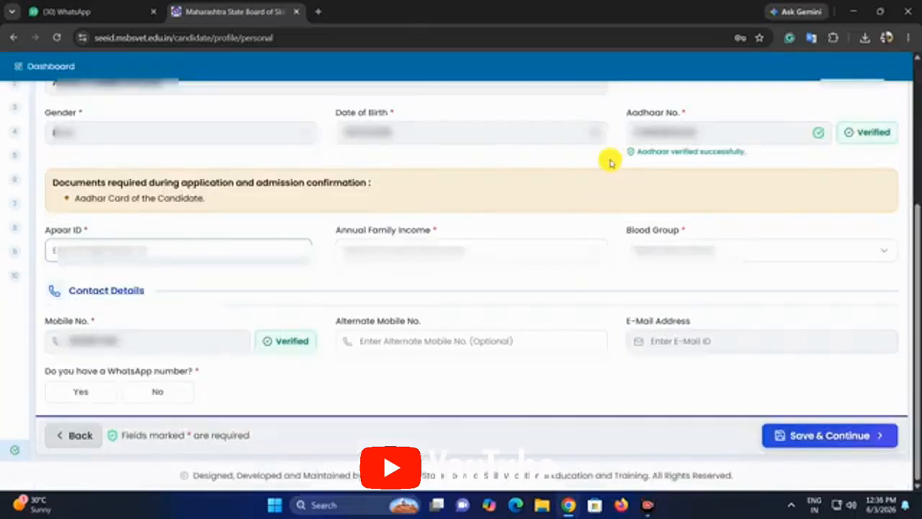
left_click(582, 164)
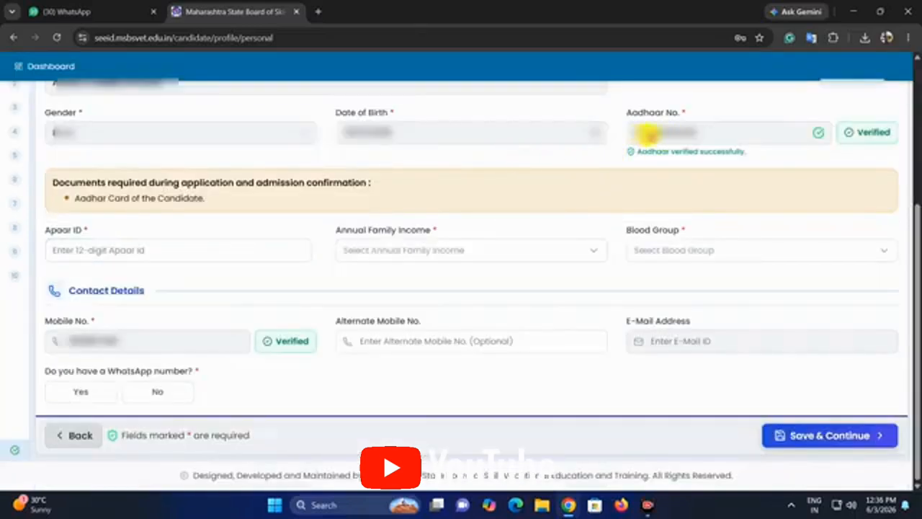
double_click(697, 131)
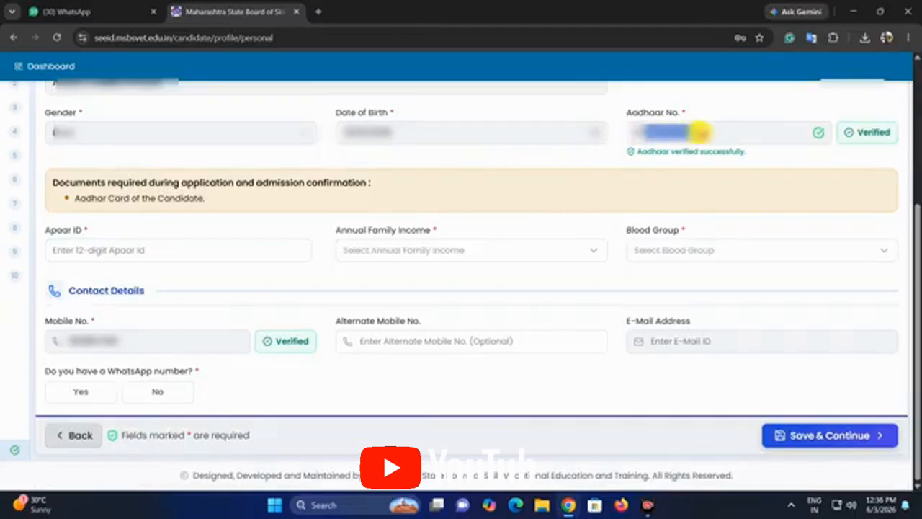
left_click(736, 133)
Review the required documents notice, highlighting its Aadhar Card entry, and the Apaar ID field of the personal details.
left_click_drag(54, 183, 295, 184)
left_click(300, 186)
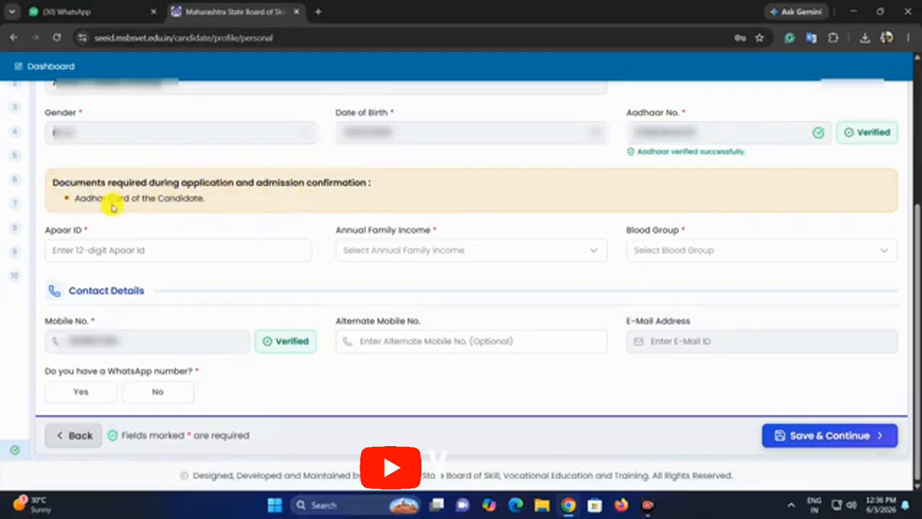
left_click_drag(112, 197, 209, 200)
left_click(211, 201)
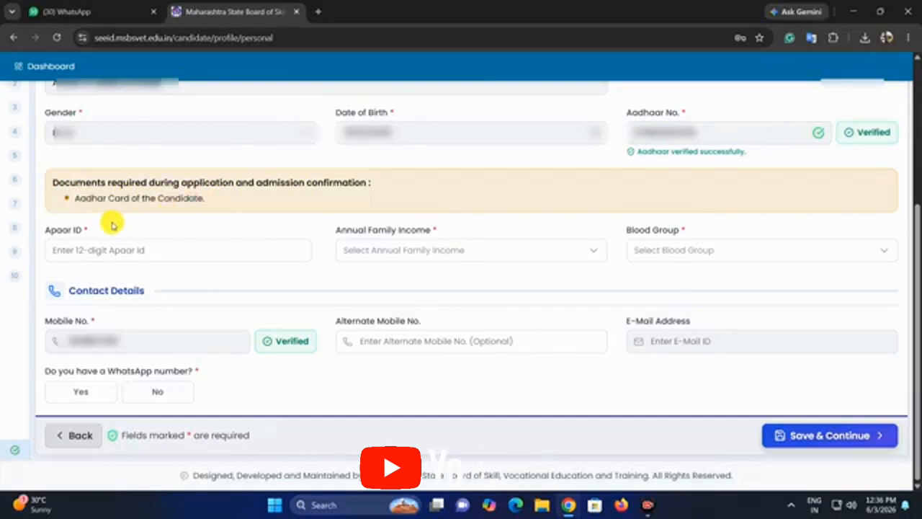
left_click_drag(45, 235, 81, 232)
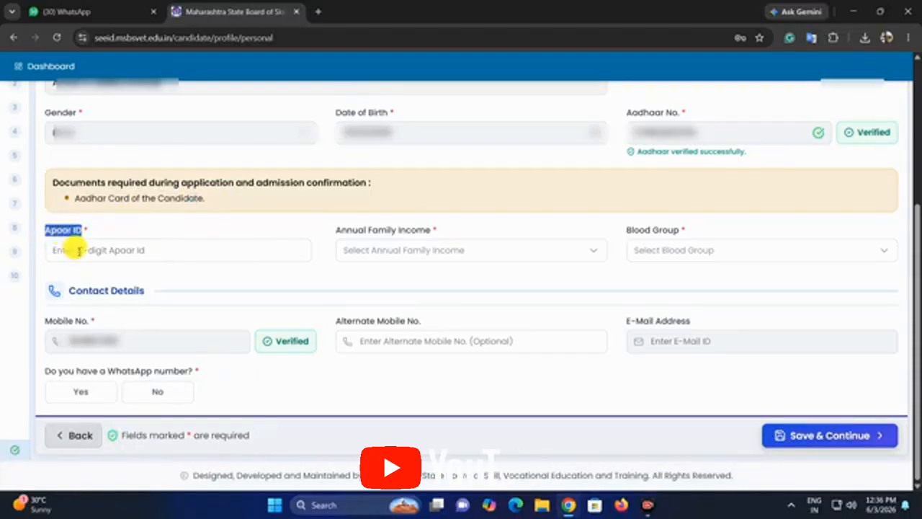
left_click(80, 250)
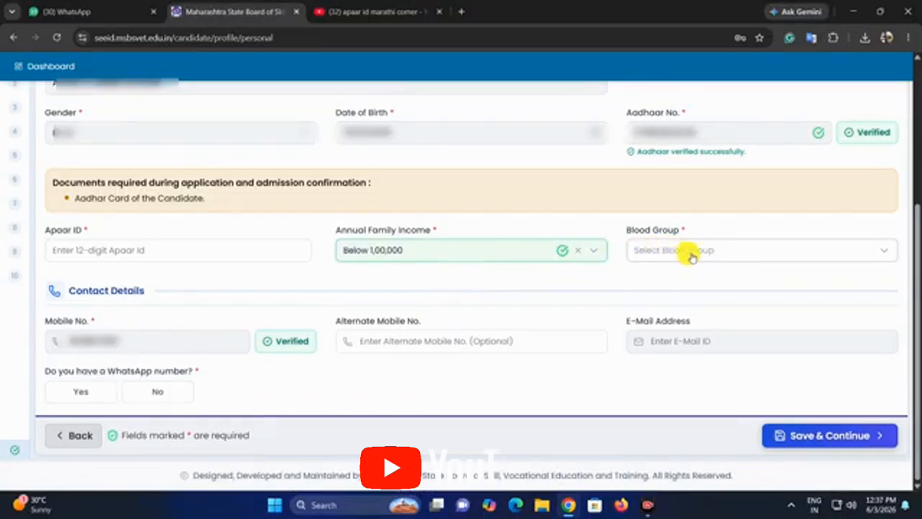
Set the candidate's blood group to B+.
left_click(681, 261)
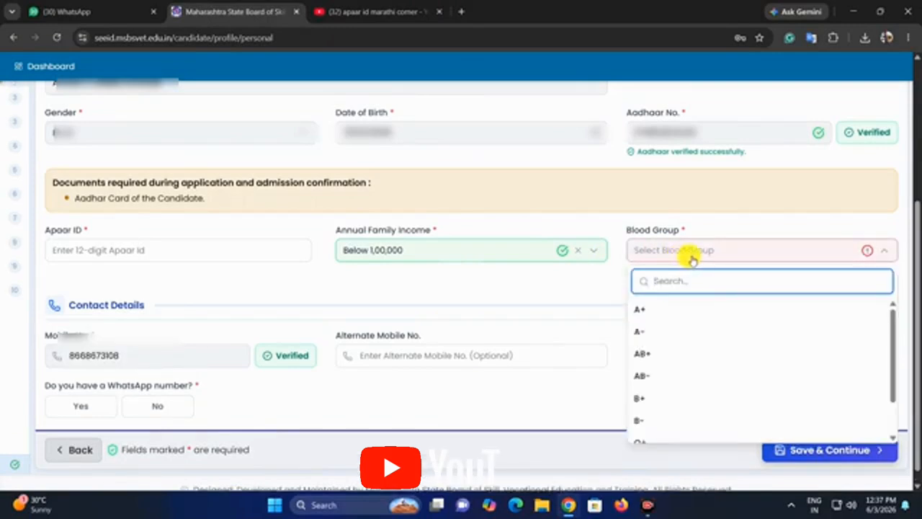
left_click(690, 258)
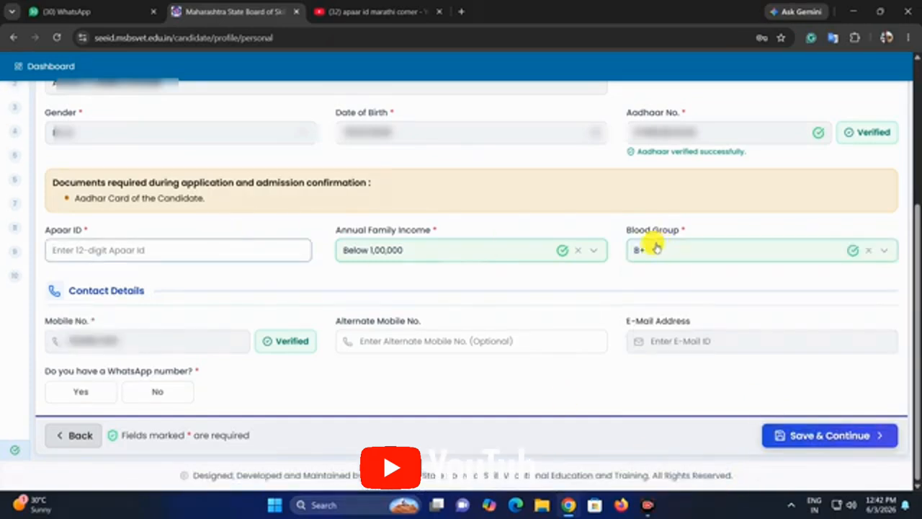
Leave the optional alternate mobile number empty, answer No to having a WhatsApp number and save the personal details.
left_click(432, 340)
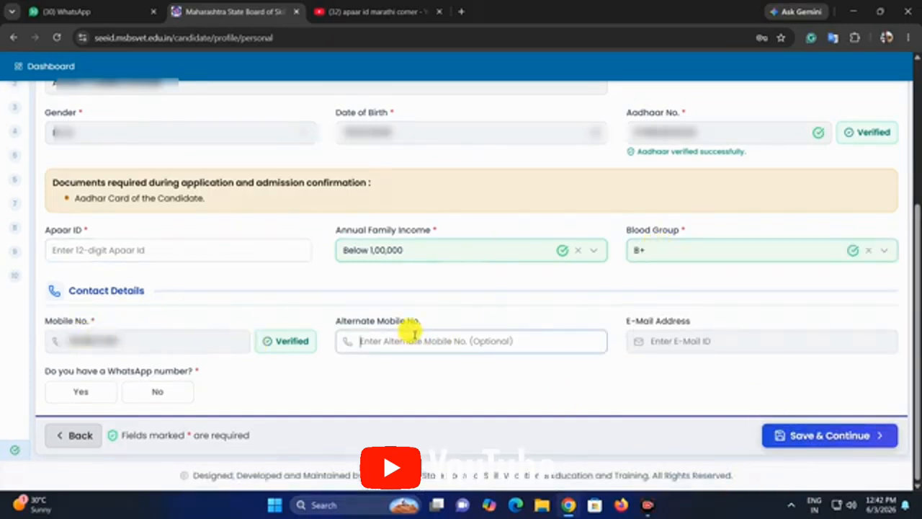
left_click(527, 383)
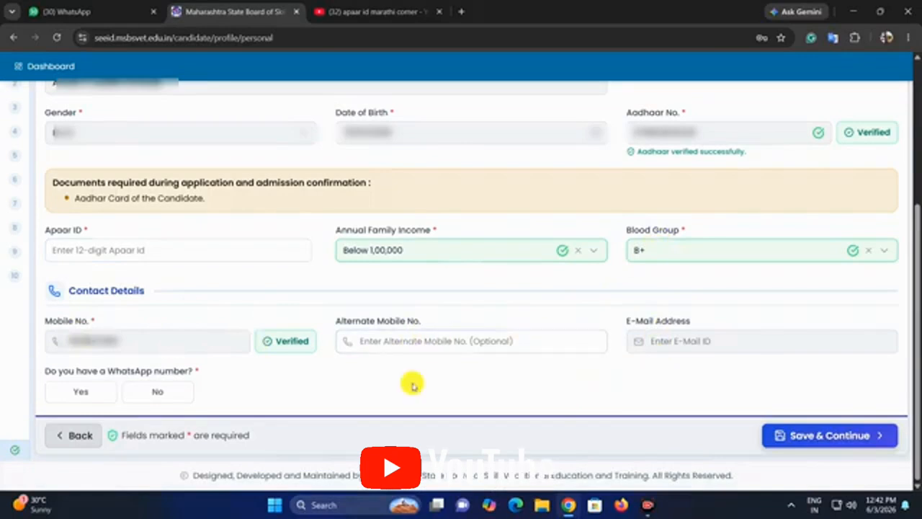
left_click(99, 391)
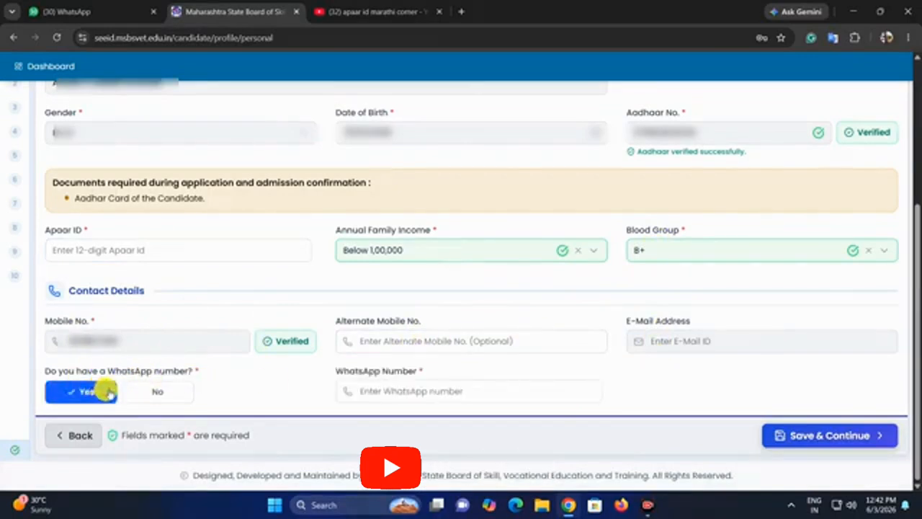
left_click(180, 393)
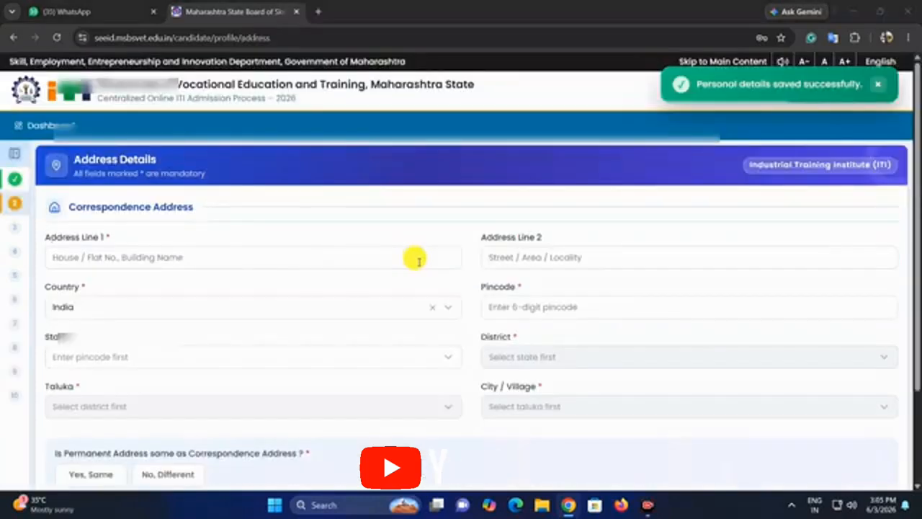
Go through the address line and pincode fields of the correspondence address.
scroll(218, 185, "down", 1)
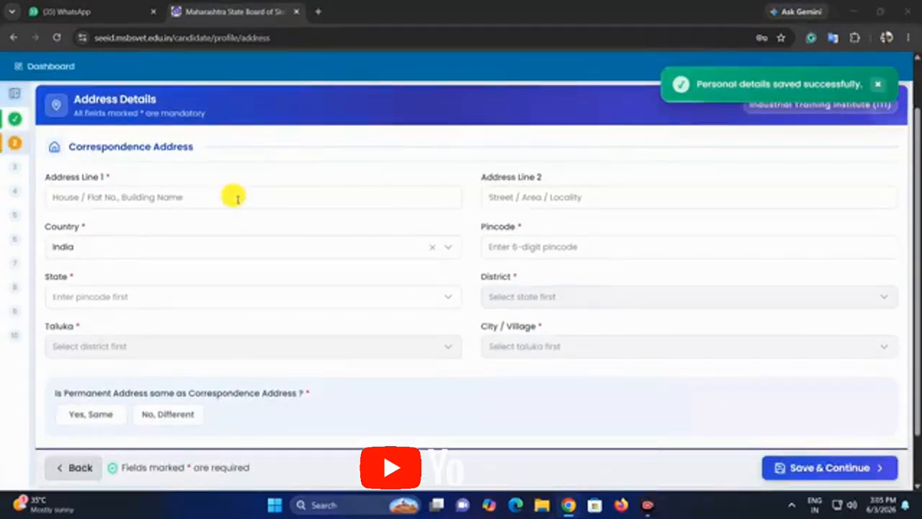
left_click_drag(70, 147, 127, 147)
left_click(117, 200)
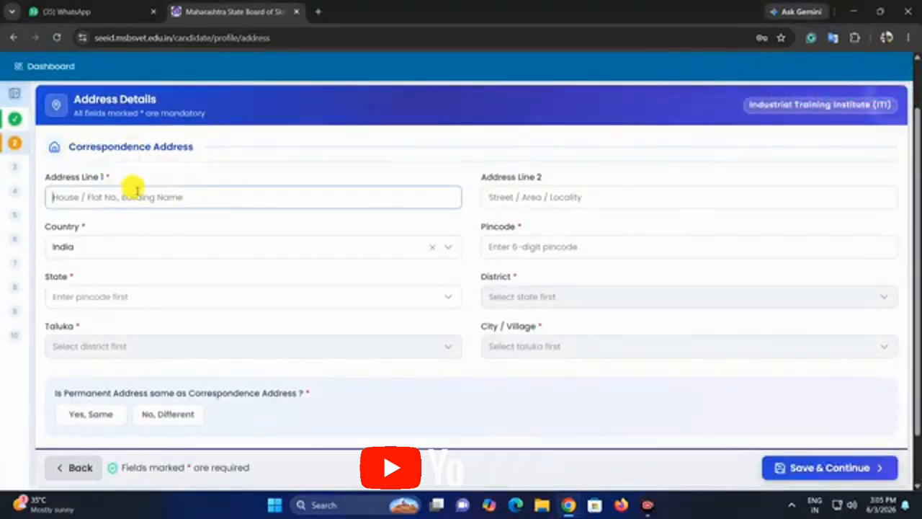
left_click(545, 189)
left_click(519, 253)
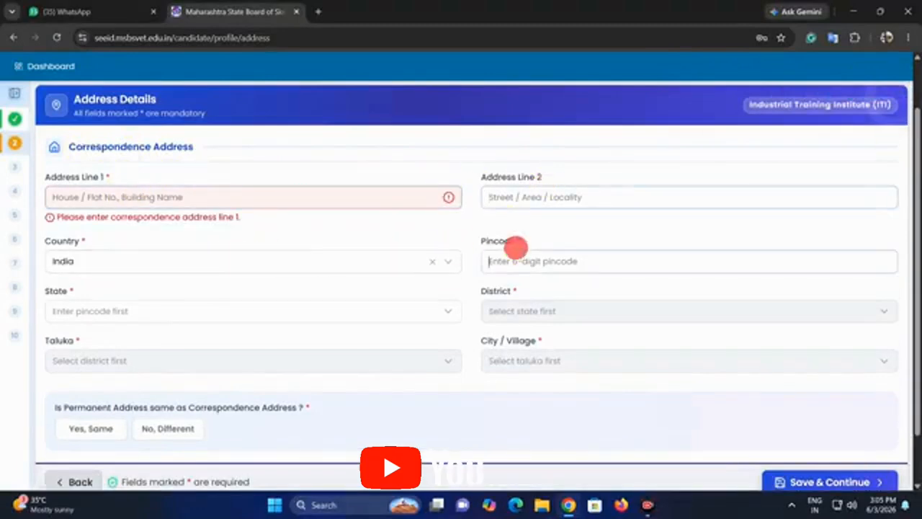
Set the correspondence address's state to Maharashtra and its district to Pune, and check the taluka and city/village fields.
left_click(150, 317)
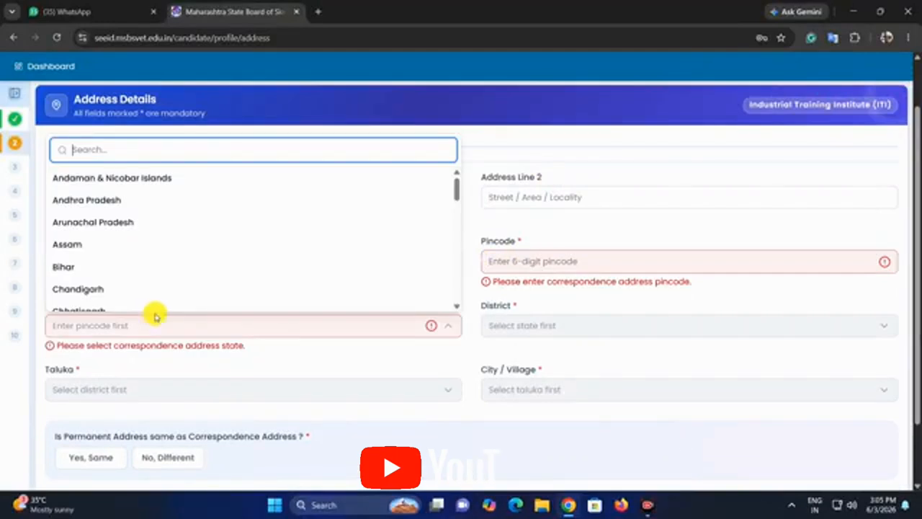
type("mah")
left_click(148, 302)
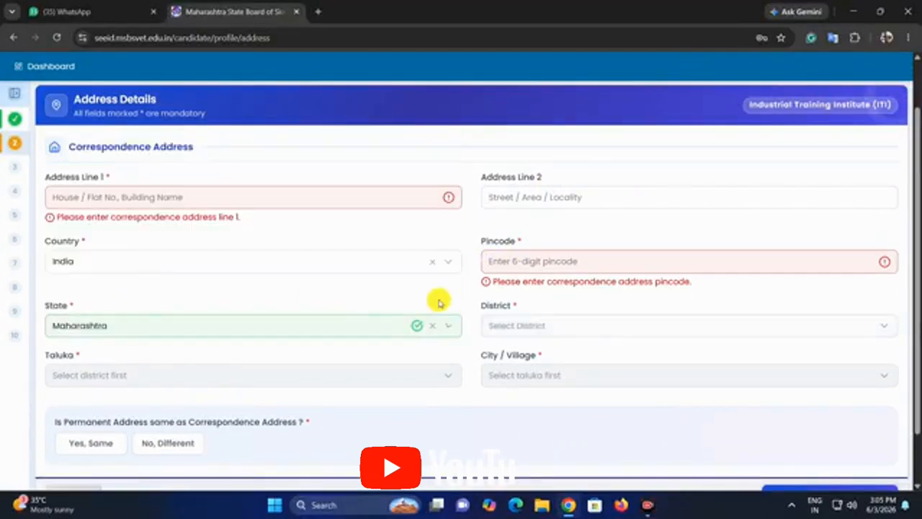
left_click(538, 328)
type("pun")
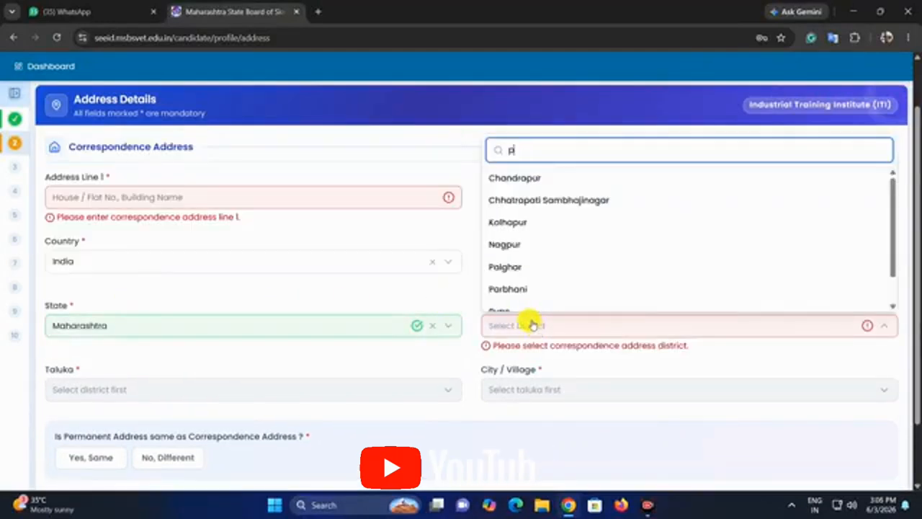
left_click(519, 297)
scroll(256, 398, "down", 1)
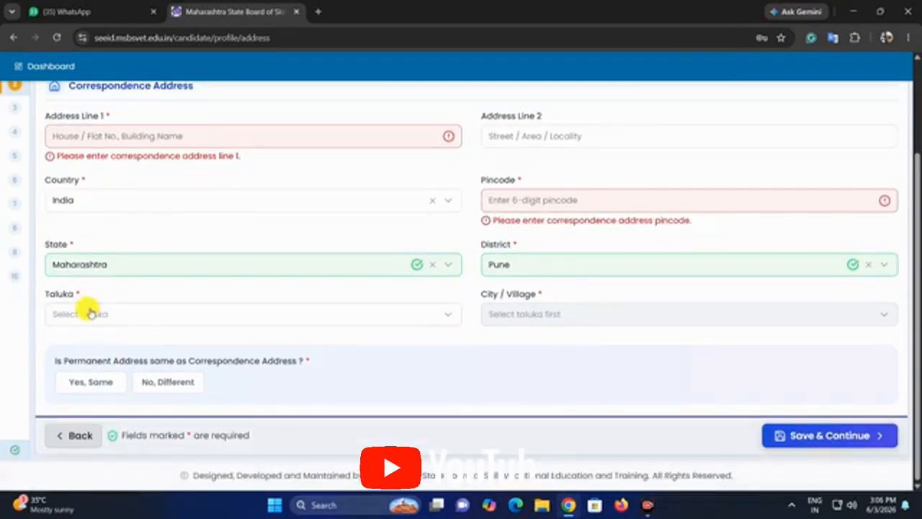
left_click(89, 313)
left_click(559, 315)
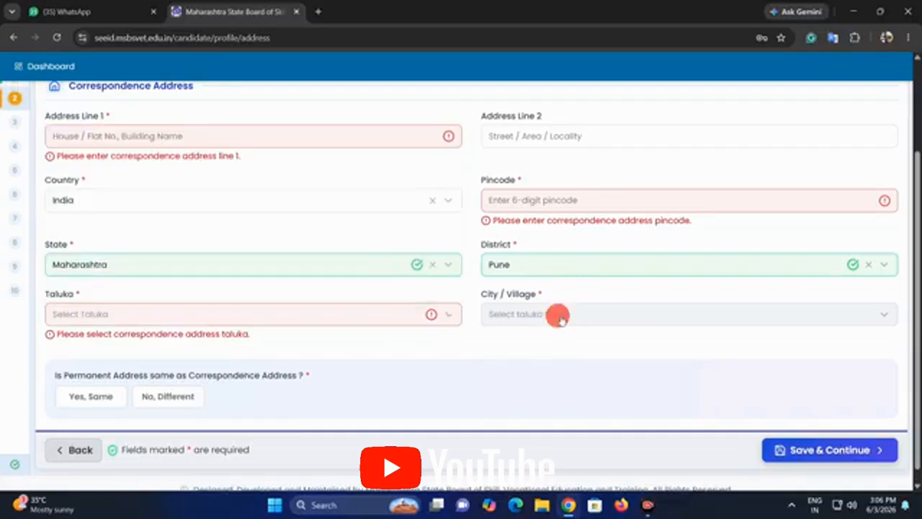
Try both answers, Yes, Same and No, Different, to the permanent address question and review the separate permanent address fields.
scroll(555, 310, "down", 1)
left_click_drag(73, 361, 274, 361)
left_click(81, 383)
scroll(130, 378, "down", 1)
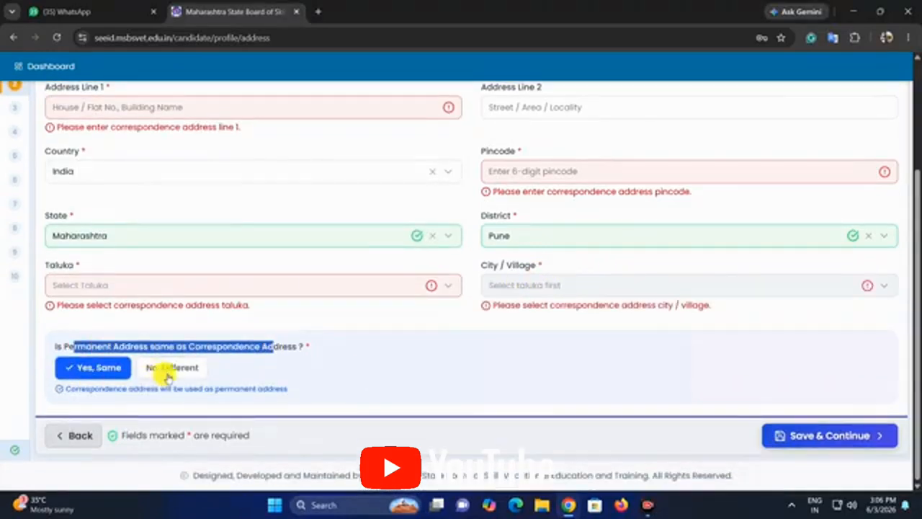
left_click(165, 376)
scroll(181, 336, "down", 3)
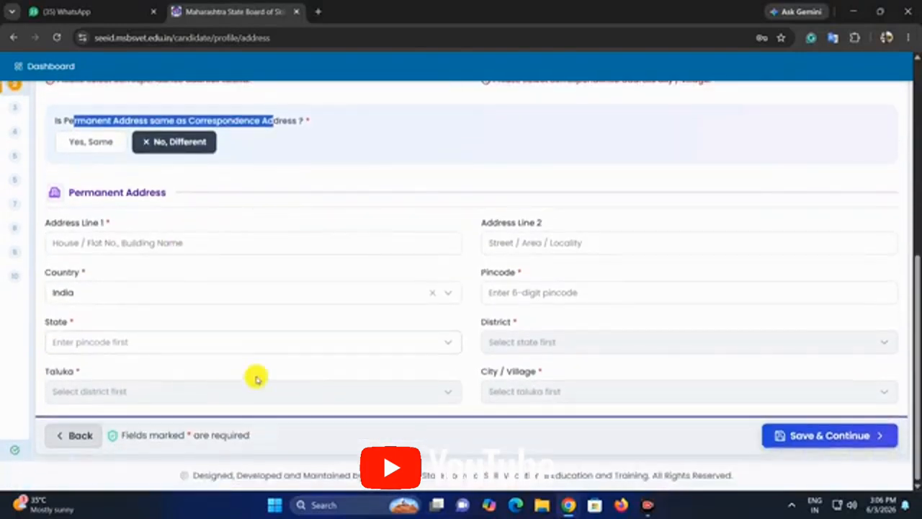
scroll(221, 312, "up", 2)
Mark the permanent address as the same as the correspondence address and save the address details.
left_click(93, 264)
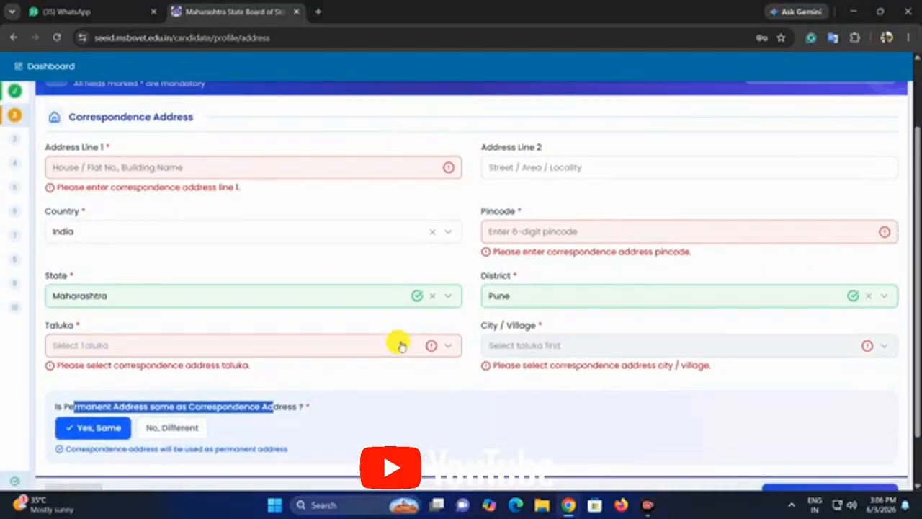
scroll(723, 417, "down", 1)
left_click(843, 439)
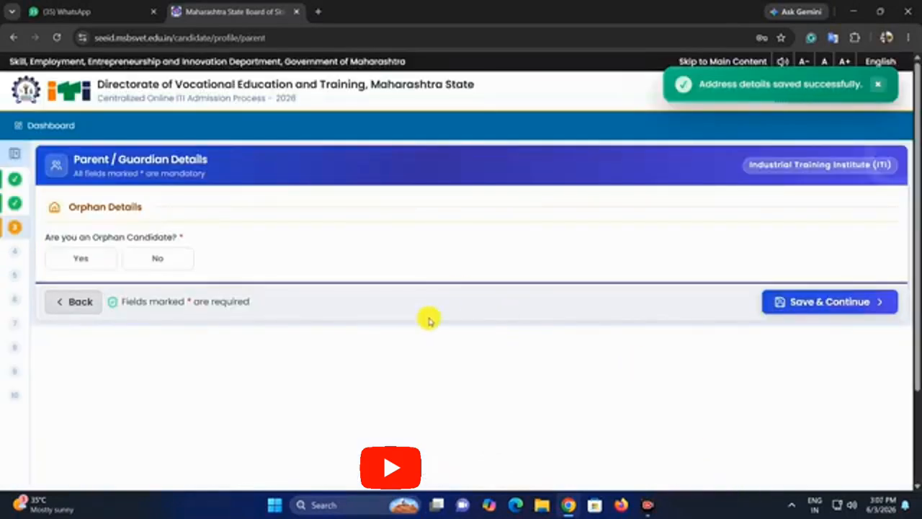
Try marking the candidate as an orphan of type Residing in Orphanage and review the orphanage fields.
left_click(81, 259)
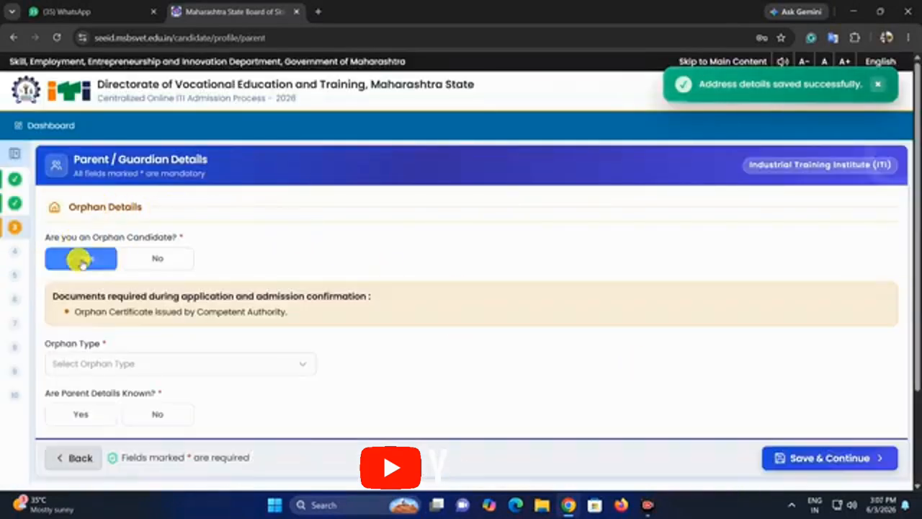
left_click(118, 357)
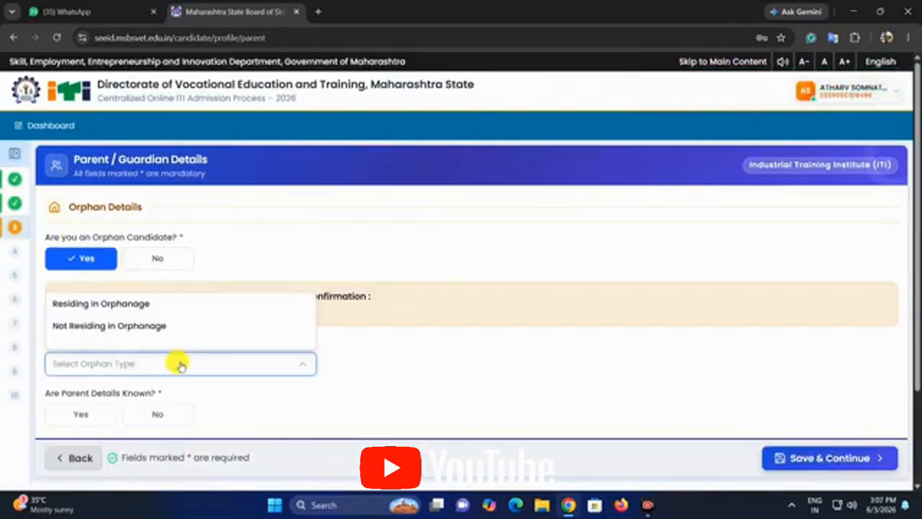
left_click(141, 311)
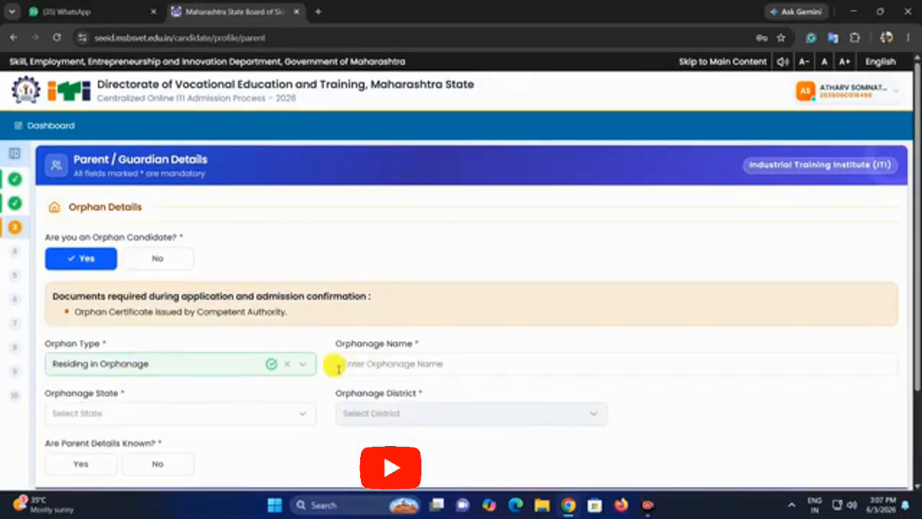
left_click(194, 372)
left_click(228, 385)
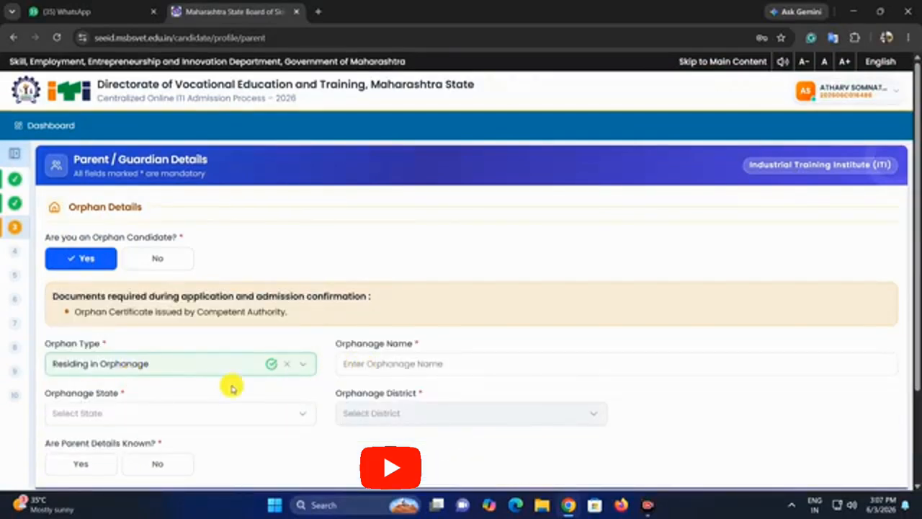
scroll(193, 369, "down", 2)
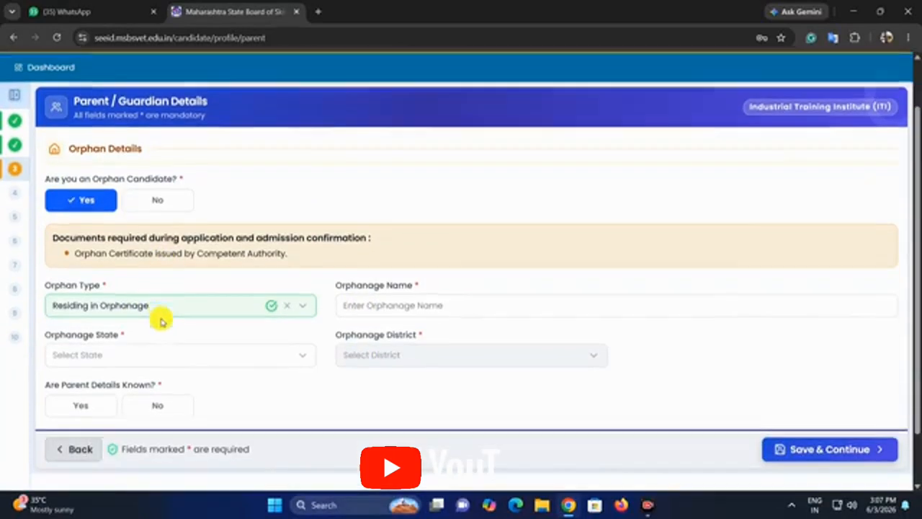
Mark the candidate as not an orphan and check the father's first, middle and last name fields.
left_click(125, 198)
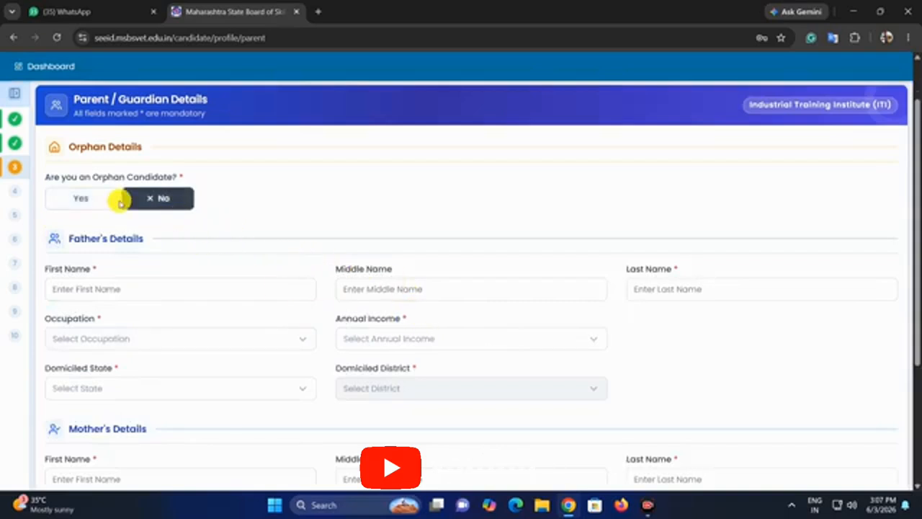
scroll(159, 218, "down", 3)
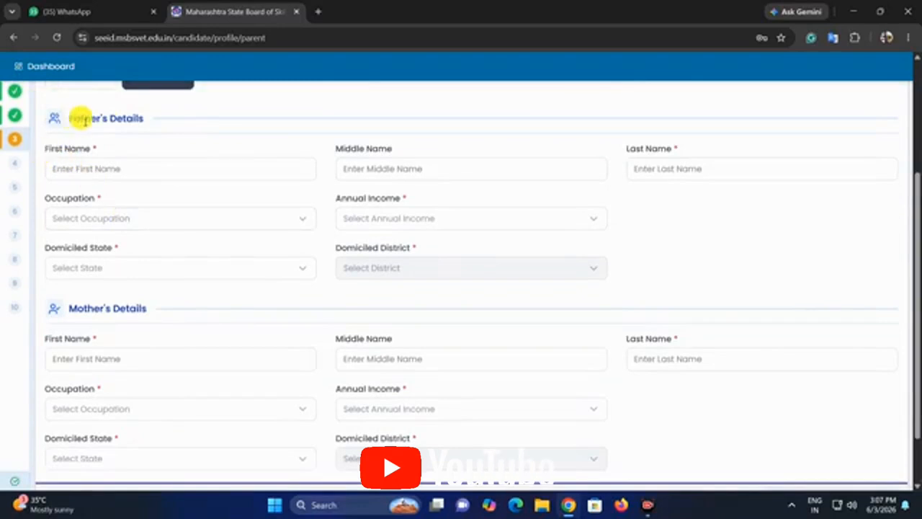
left_click(83, 164)
left_click(360, 167)
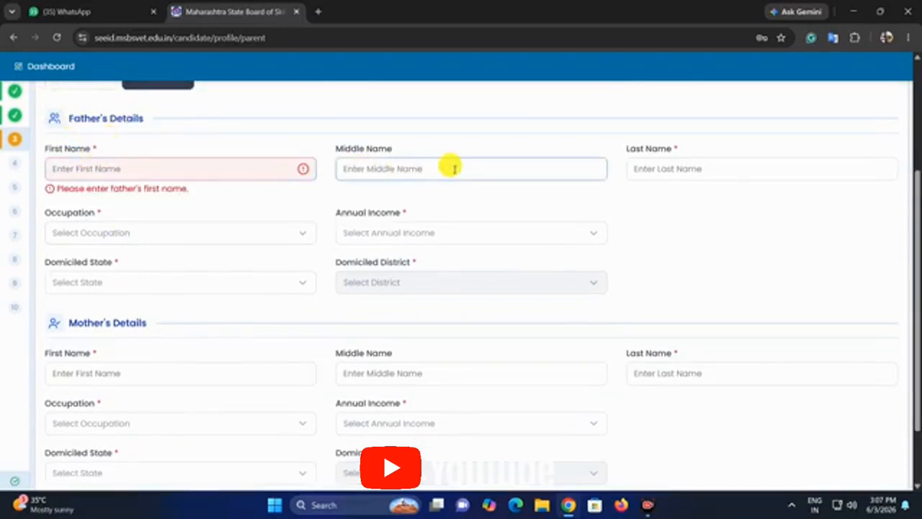
left_click(669, 150)
scroll(216, 162, "down", 2)
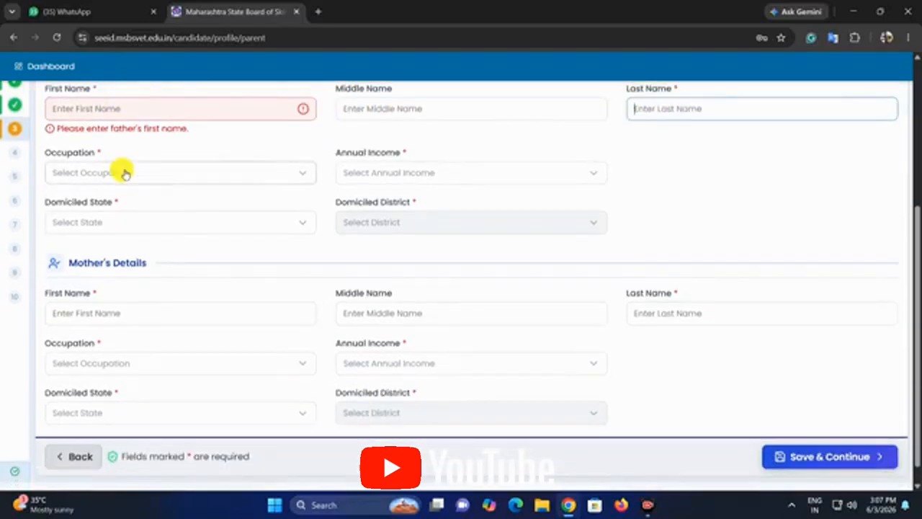
Try setting the father's occupation to NOT EMPLOYEED.
left_click(123, 173)
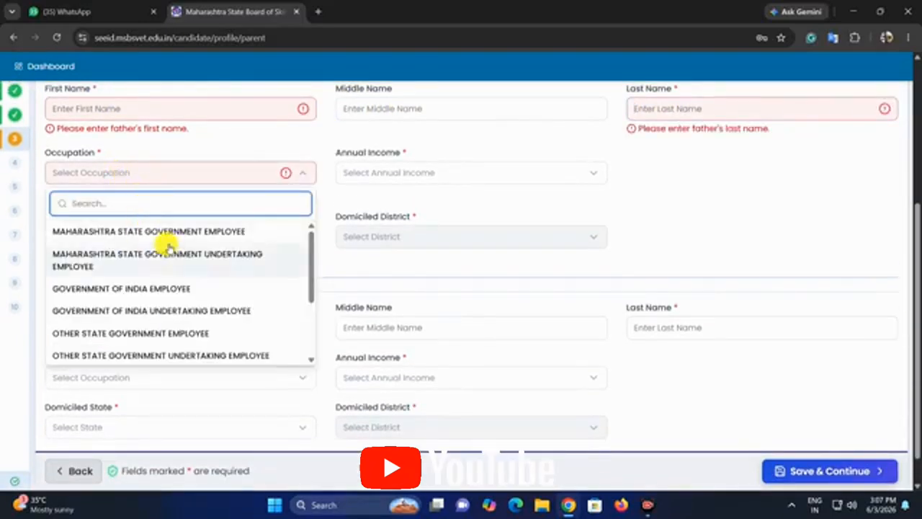
scroll(187, 258, "down", 1)
scroll(183, 256, "down", 4)
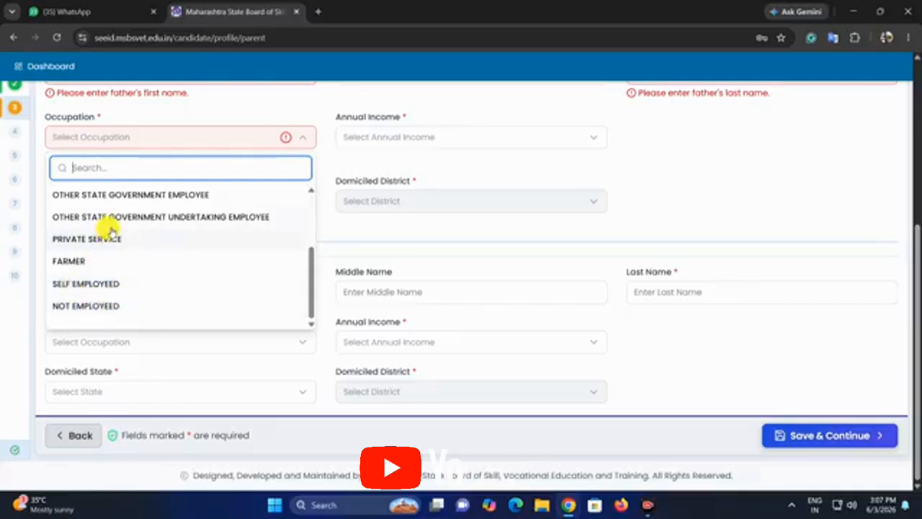
left_click(111, 311)
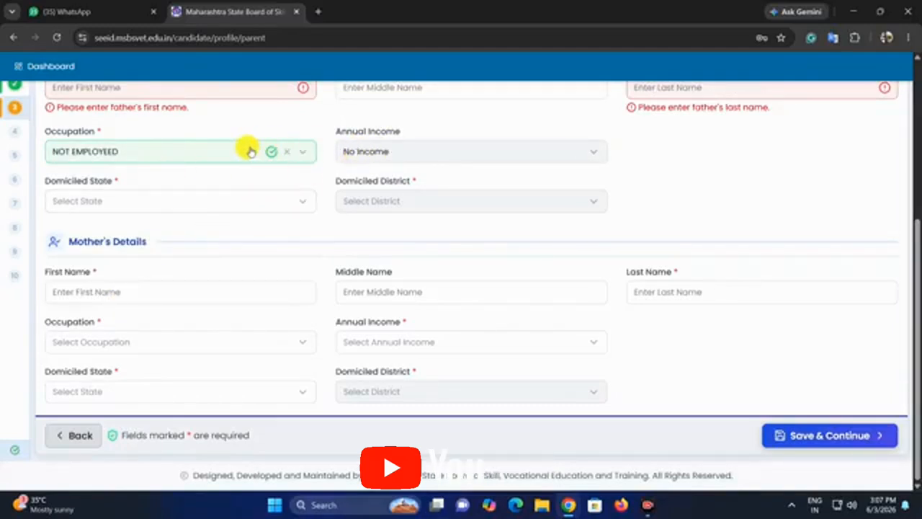
Set the father's occupation to PRIVATE SERVICE and his annual income to Below 1,00,000.
left_click(181, 150)
scroll(159, 267, "down", 5)
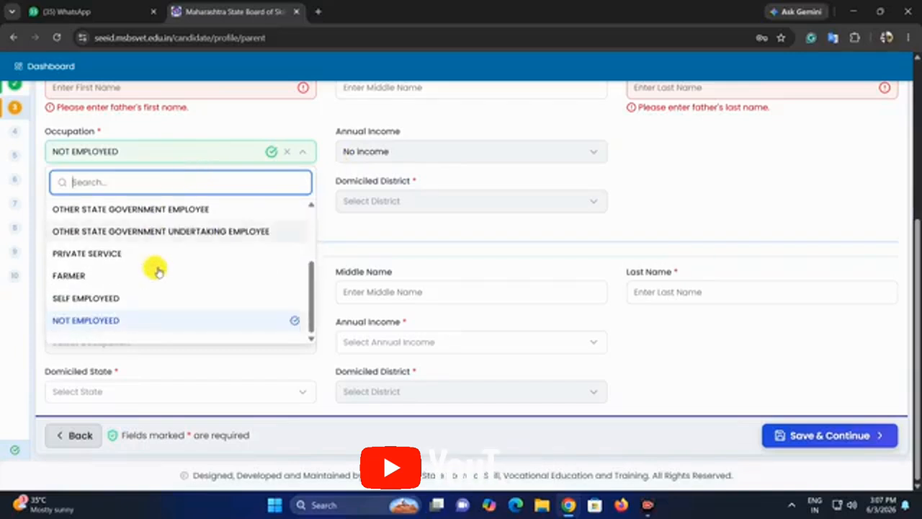
left_click(121, 253)
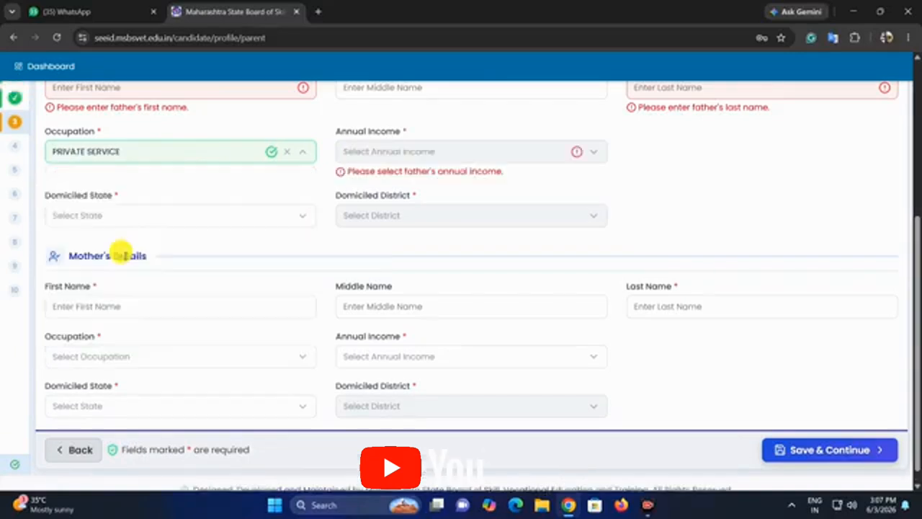
left_click(397, 151)
left_click(392, 210)
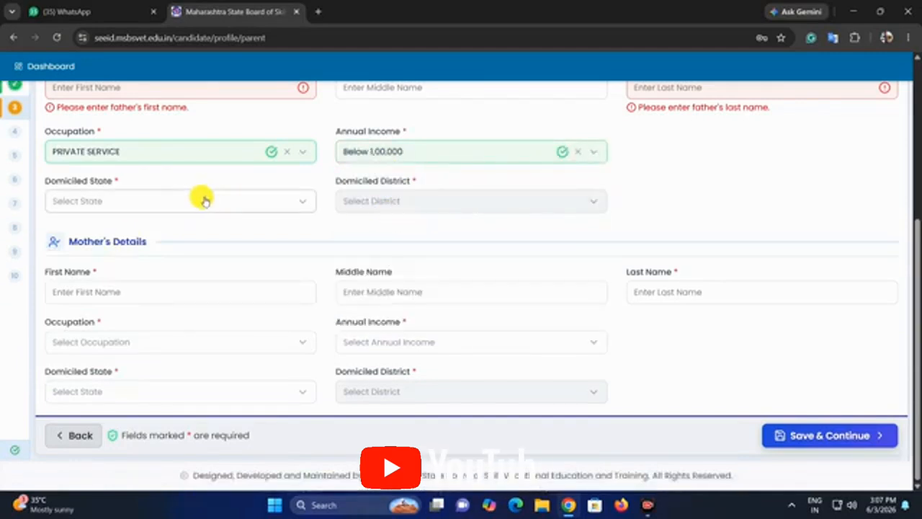
Set the father's domiciled state to Maharashtra and his domiciled district to Pune.
left_click(120, 200)
type("mahar")
left_click(181, 259)
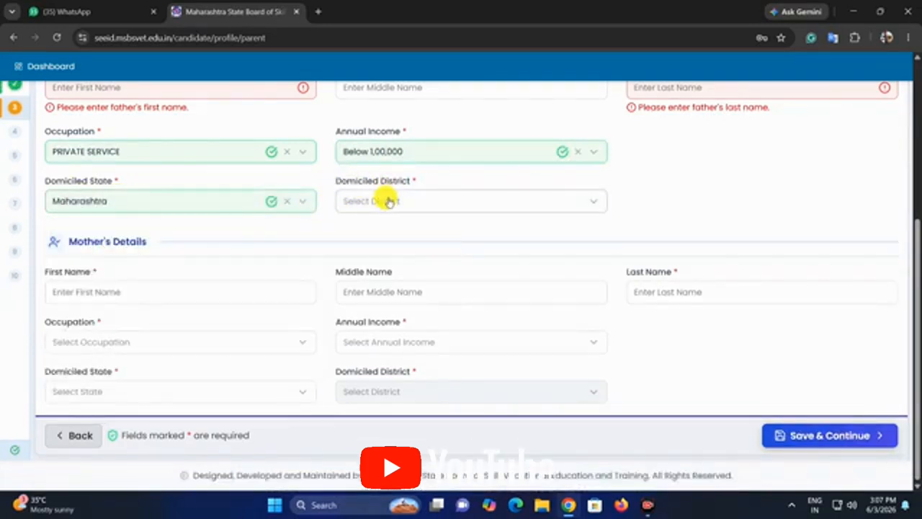
left_click(387, 202)
type("pun")
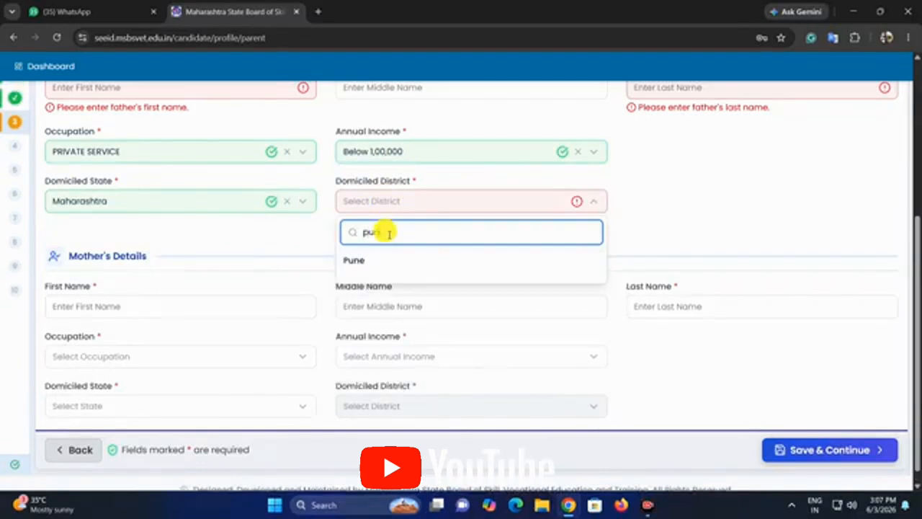
left_click(363, 261)
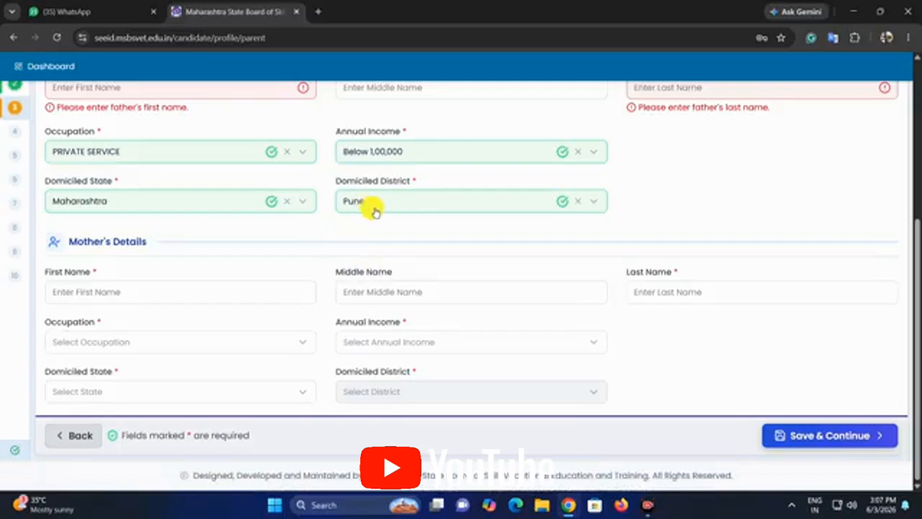
Check the mother's name fields and set her occupation to NOT EMPLOYEED.
left_click_drag(72, 242, 142, 242)
left_click(115, 288)
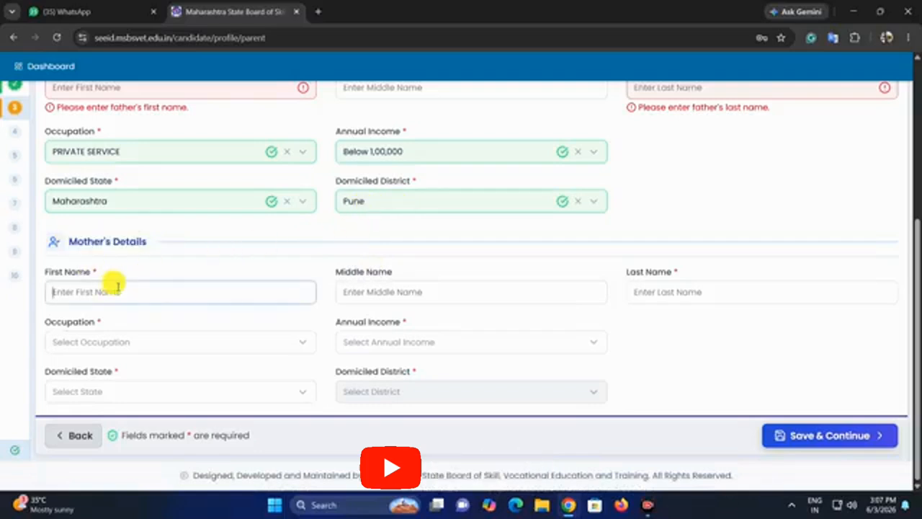
left_click(383, 292)
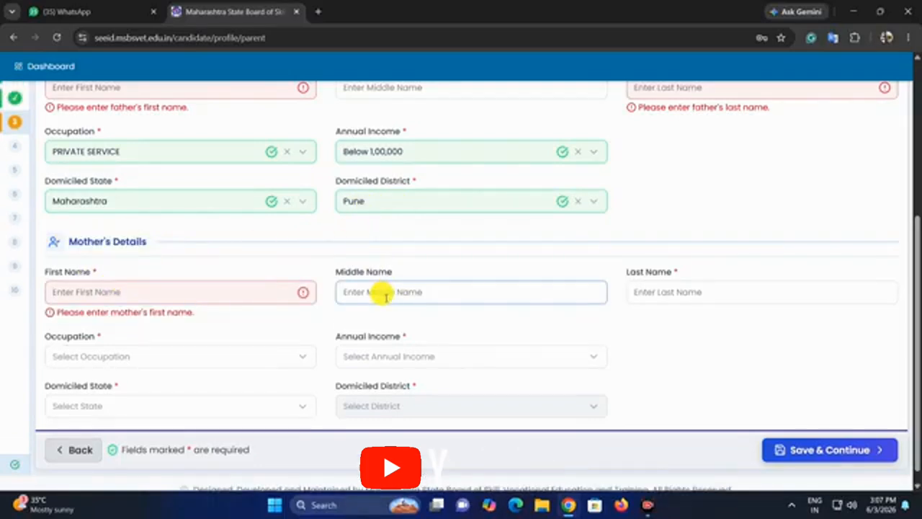
scroll(386, 296, "down", 1)
left_click(643, 276)
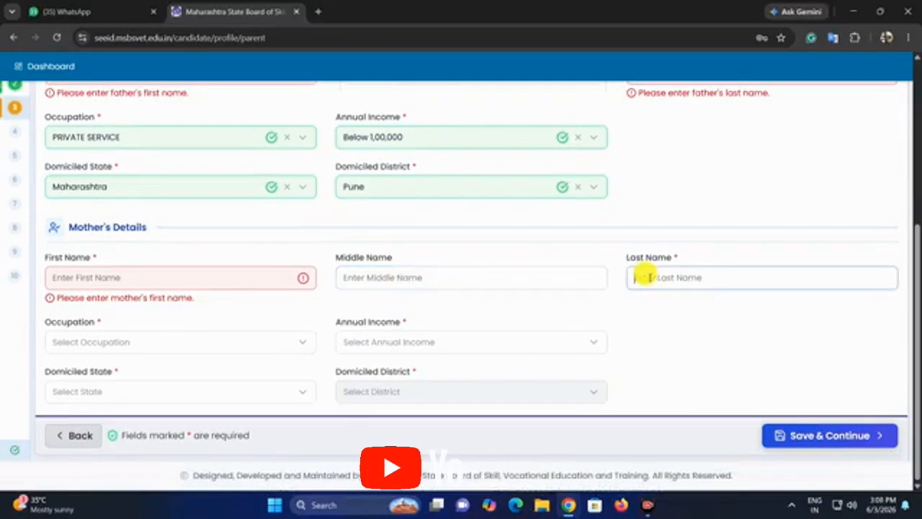
left_click(94, 342)
scroll(154, 223, "down", 4)
scroll(115, 283, "up", 5)
scroll(123, 283, "down", 5)
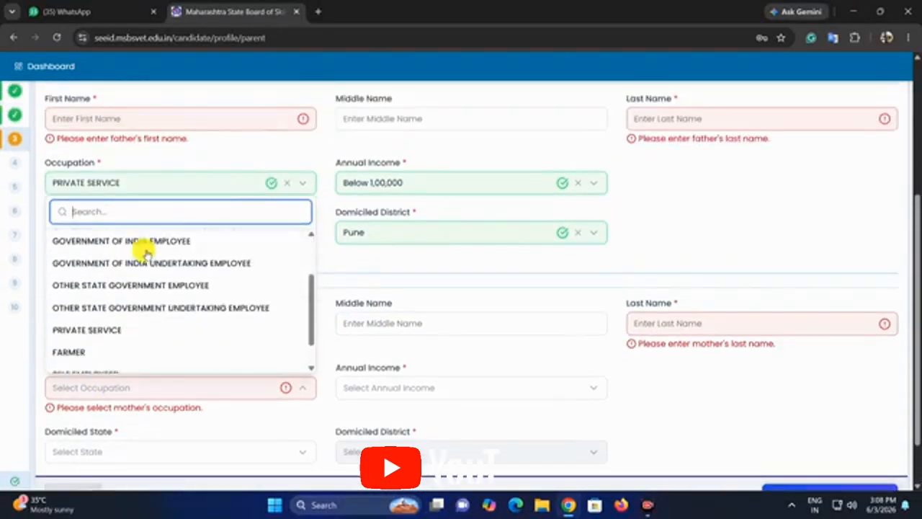
left_click(115, 289)
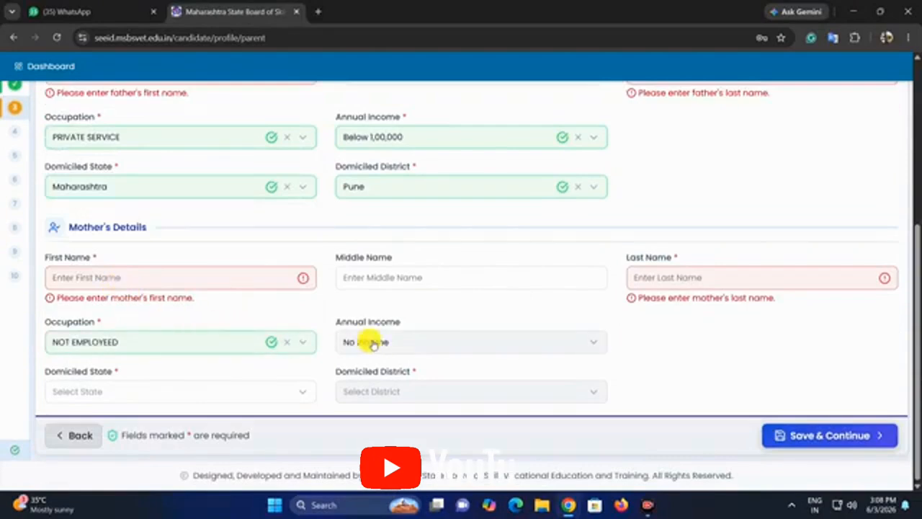
Set the mother's domiciled state and district to Maharashtra and Pune, and save the parent/guardian details.
left_click(144, 388)
type("mah")
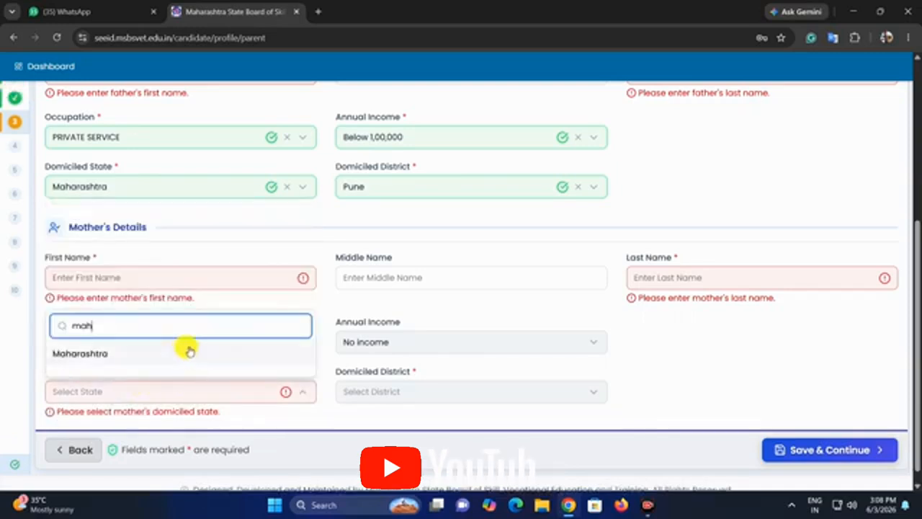
left_click(191, 352)
left_click(402, 391)
type("pun")
left_click(398, 356)
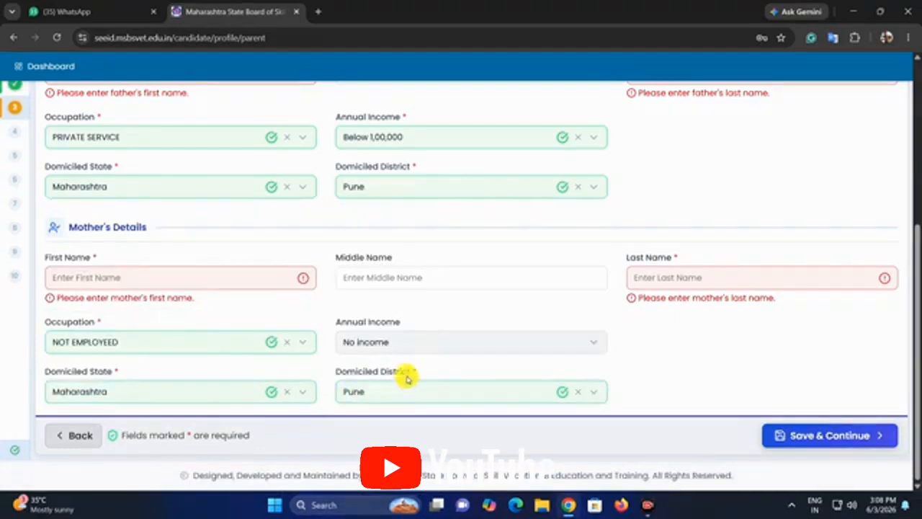
left_click(808, 435)
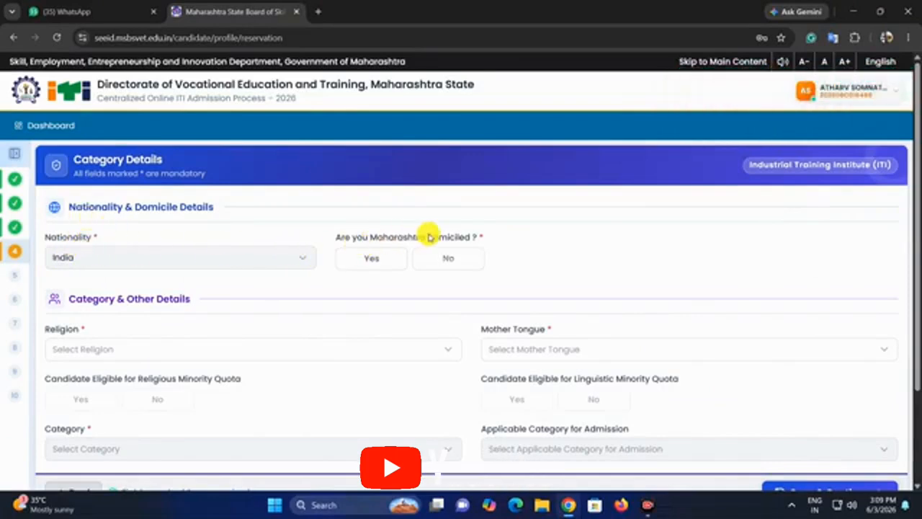
Mark the candidate as Maharashtra domiciled with Pune as the domiciled district.
left_click(368, 264)
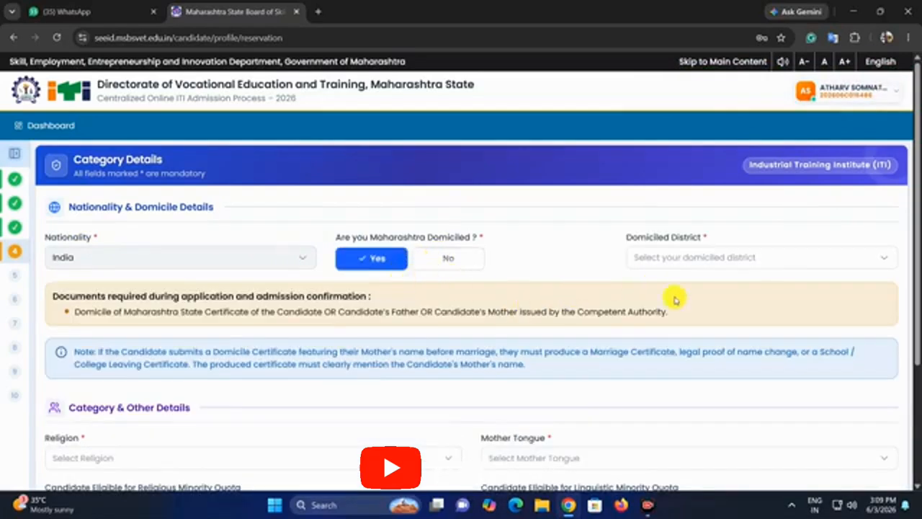
left_click(681, 254)
type("pun")
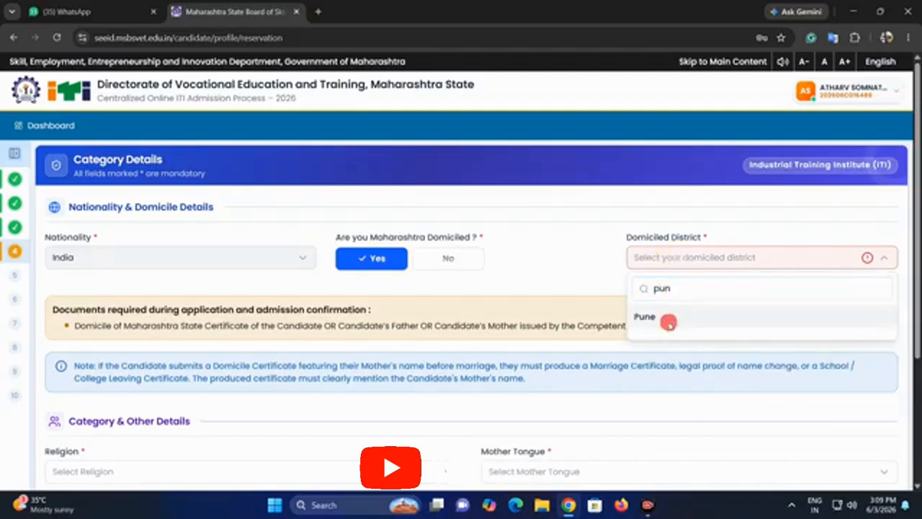
left_click(669, 324)
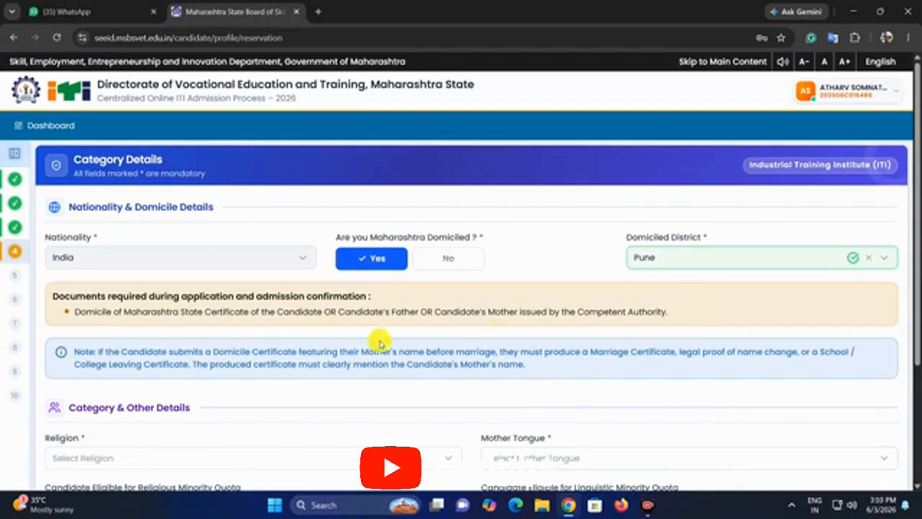
Set the candidate's religion to Hindu and look through the other religion options.
scroll(219, 360, "down", 3)
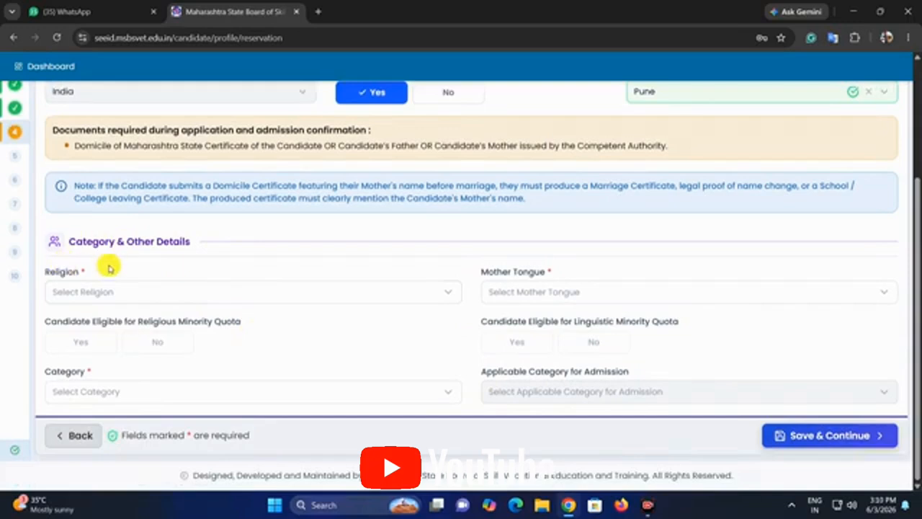
left_click(85, 290)
left_click(85, 140)
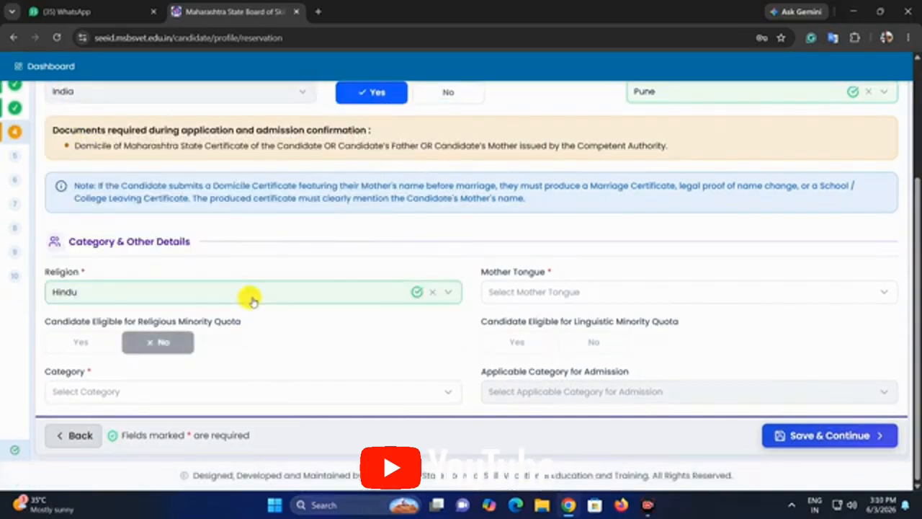
left_click(106, 289)
scroll(157, 249, "down", 2)
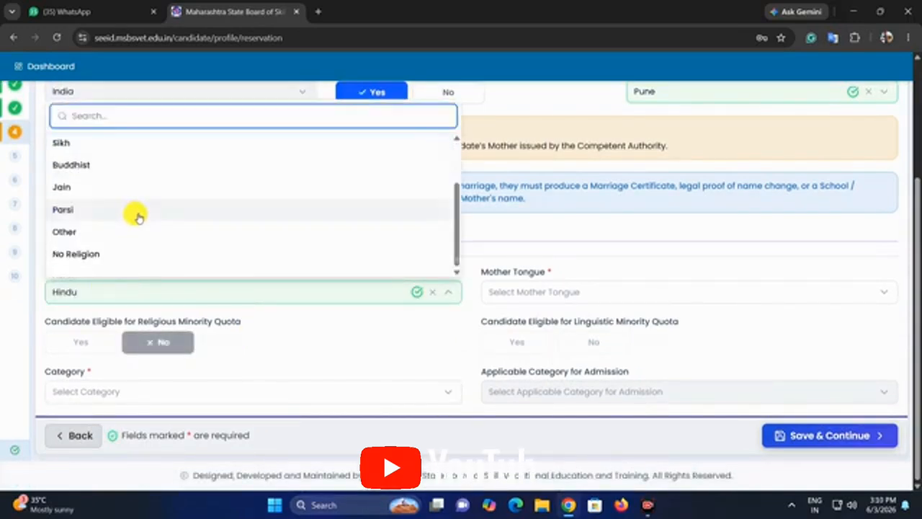
left_click(371, 320)
Find Marathi among the mother tongue options and set it as the candidate's mother tongue.
left_click(506, 301)
scroll(572, 186, "down", 2)
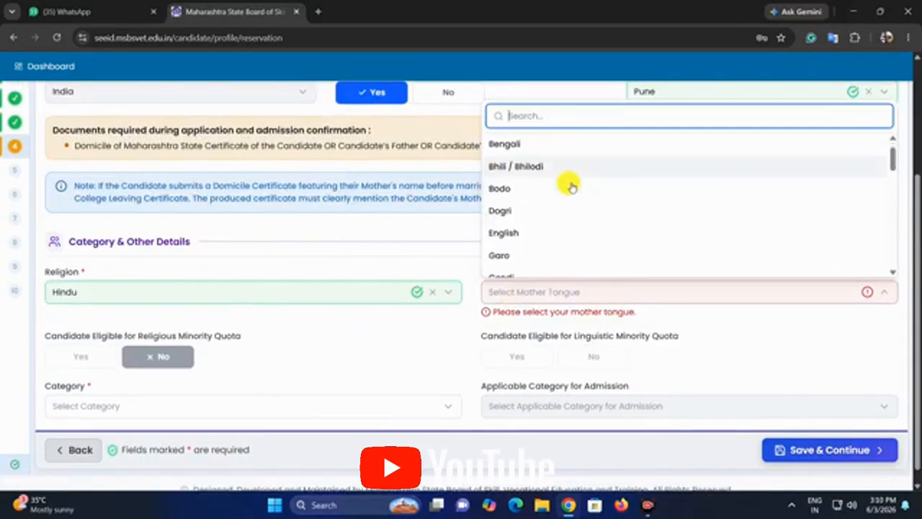
scroll(524, 194, "down", 2)
scroll(533, 213, "down", 1)
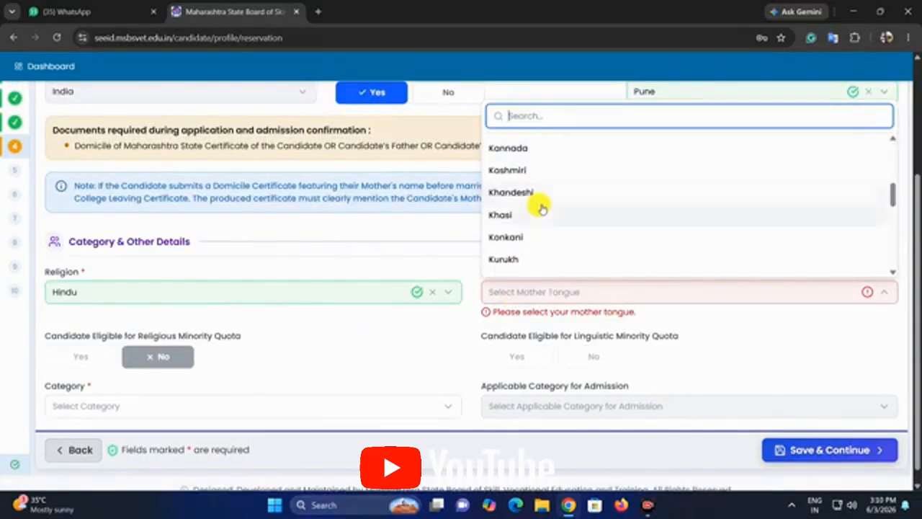
type("mn")
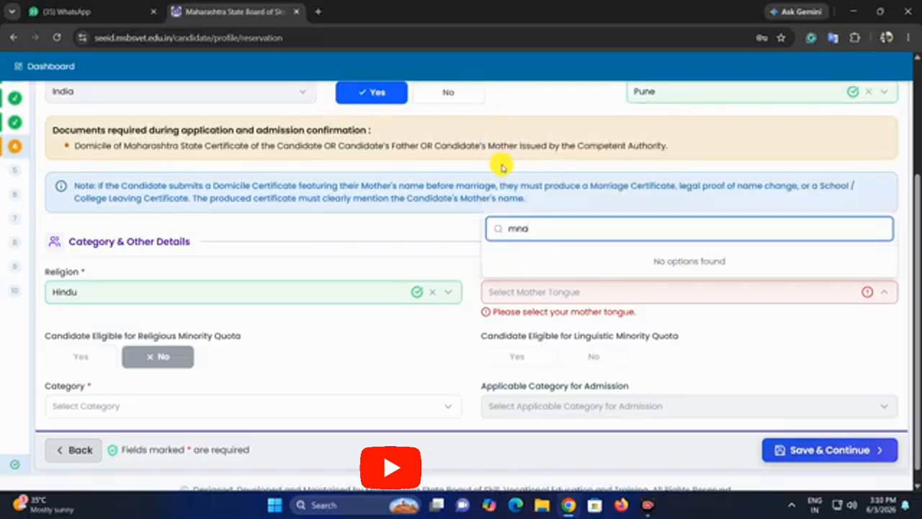
key("BackSpace")
type("ar")
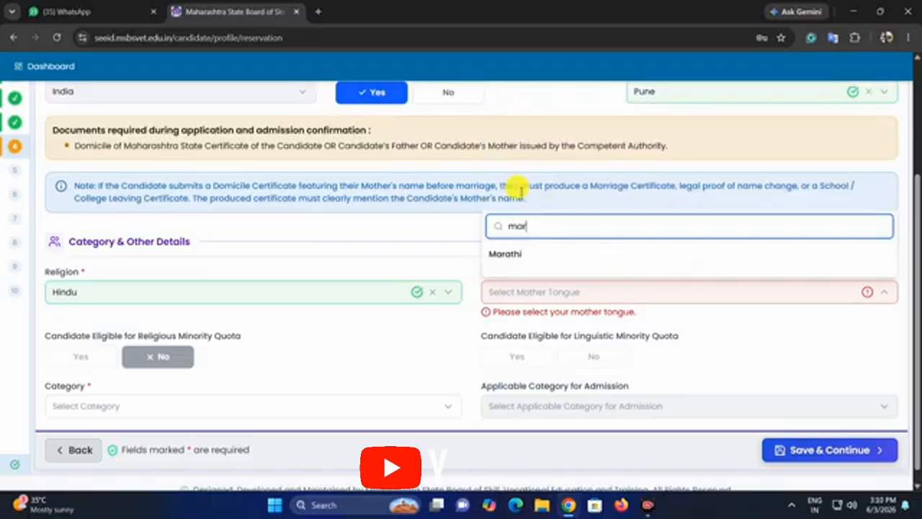
left_click(534, 256)
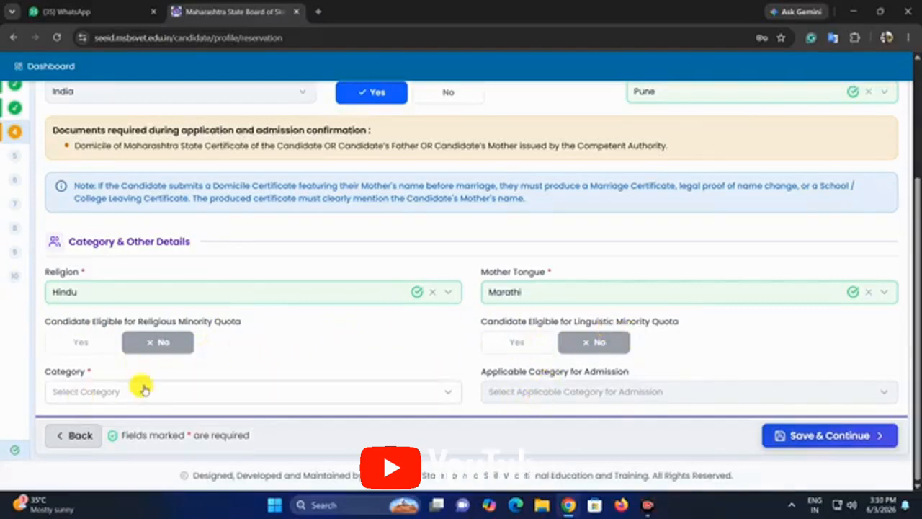
Set the candidate's category to Nomadic Tribes (NT-B) and the caste to Lohar.
left_click(102, 393)
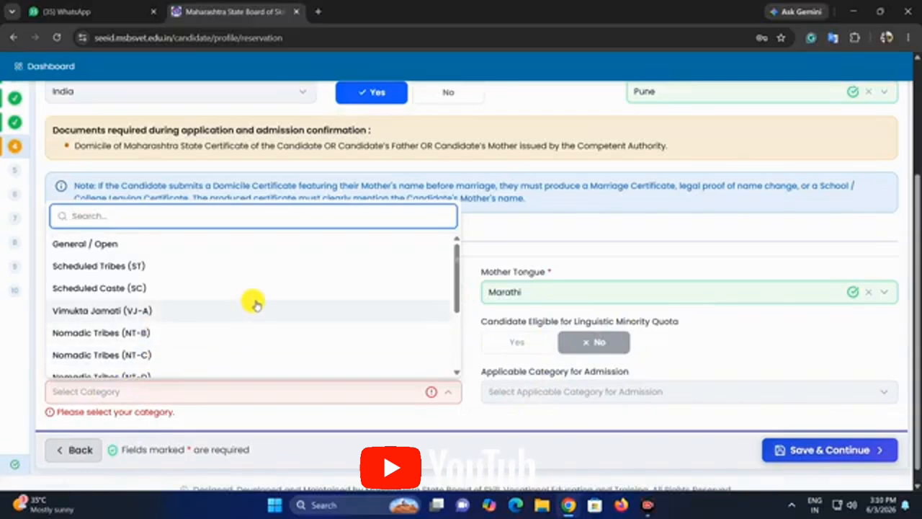
left_click(155, 332)
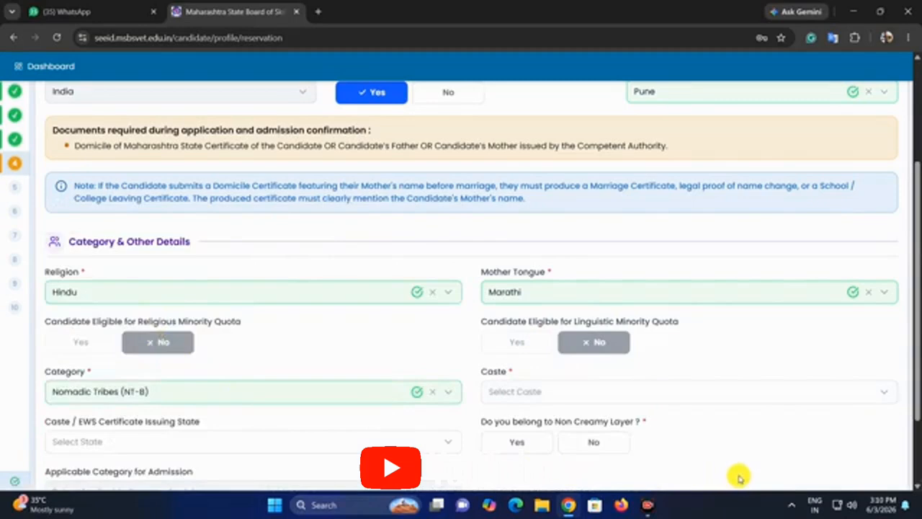
left_click(562, 391)
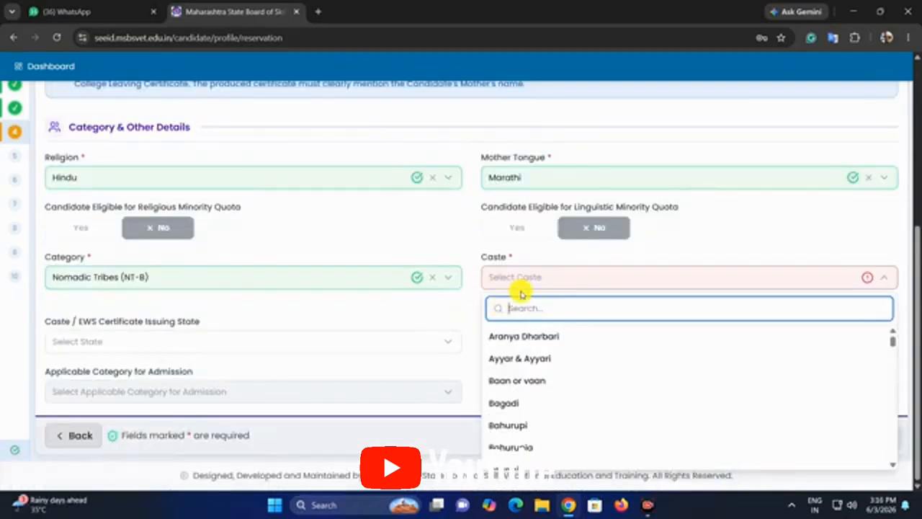
type("lohar")
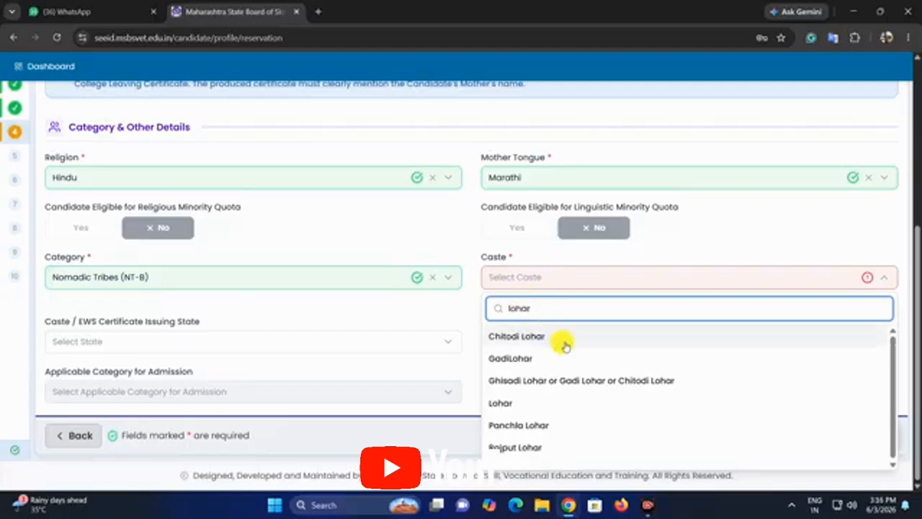
left_click(551, 402)
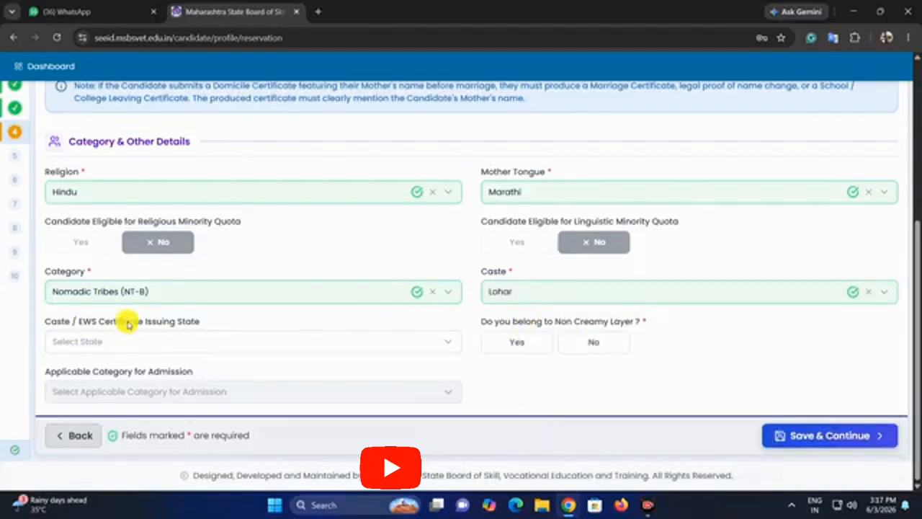
Set the caste certificate's issuing state to Maharashtra and its issuing district to Satara.
left_click(189, 343)
type("mah")
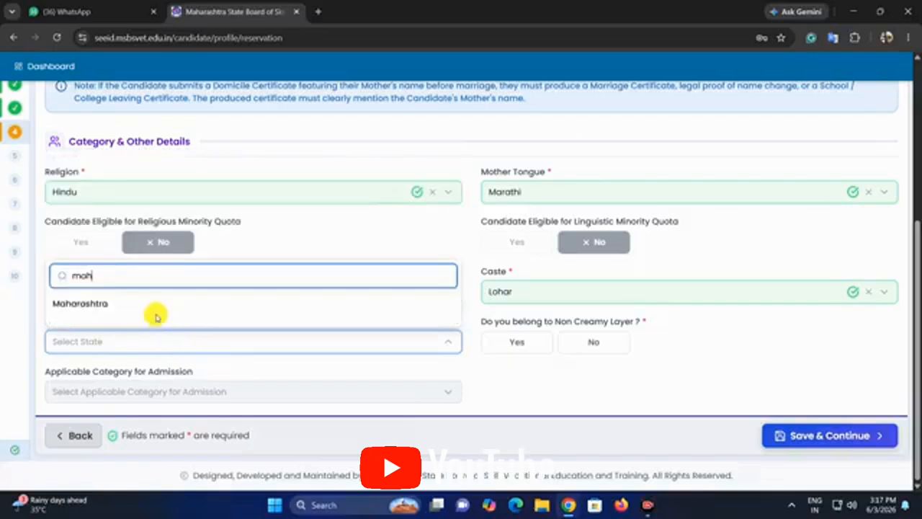
left_click(154, 311)
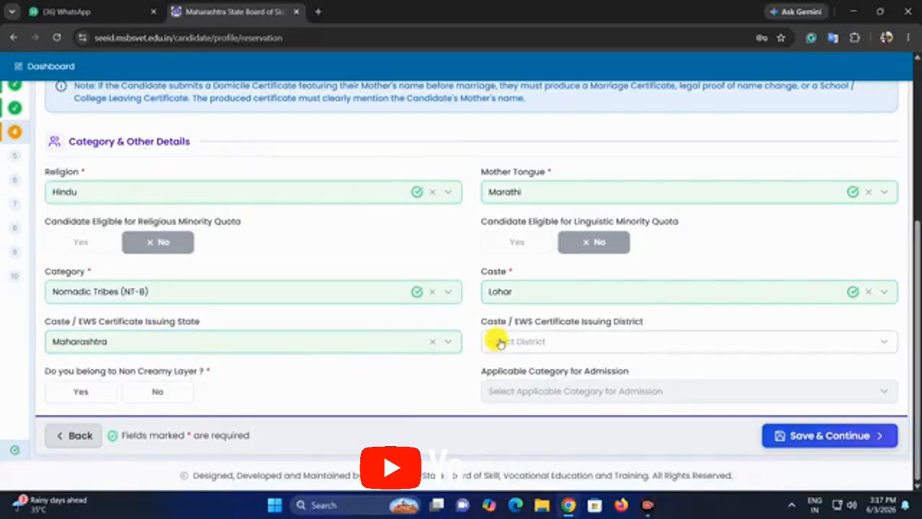
left_click(564, 349)
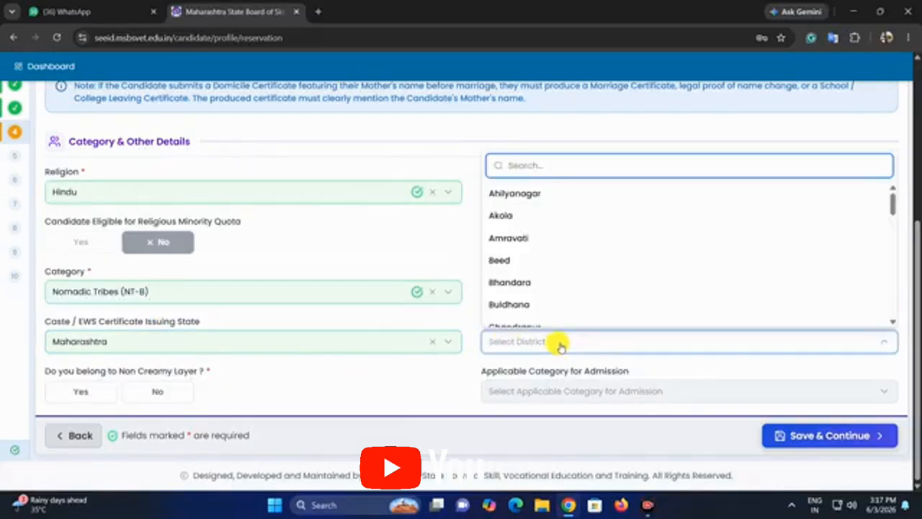
type("p")
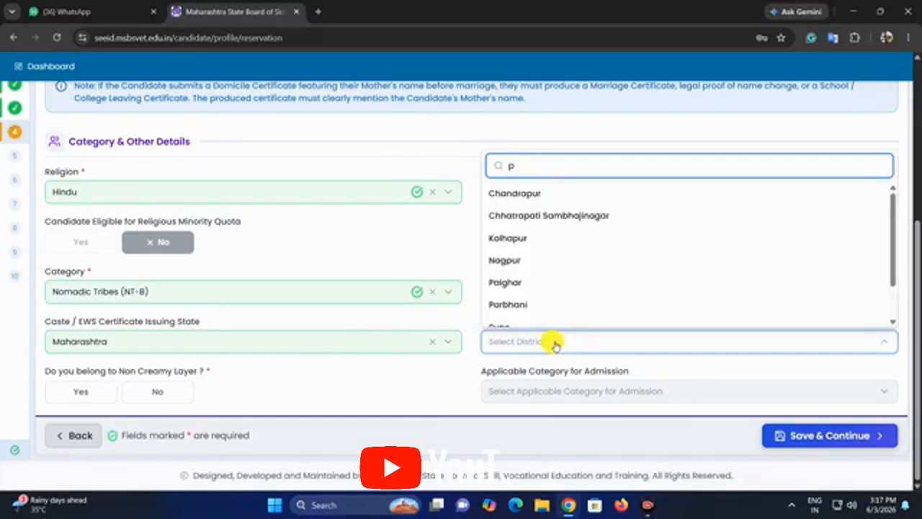
key("BackSpace")
type("sat")
left_click(513, 308)
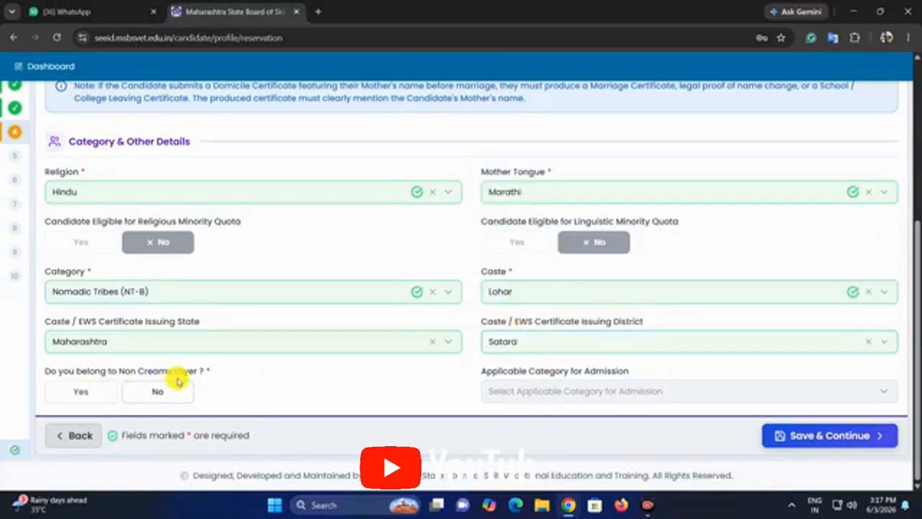
Mark the candidate as belonging to the Non Creamy Layer and read through the required caste and Non-Creamy Layer certificate notes.
left_click(95, 391)
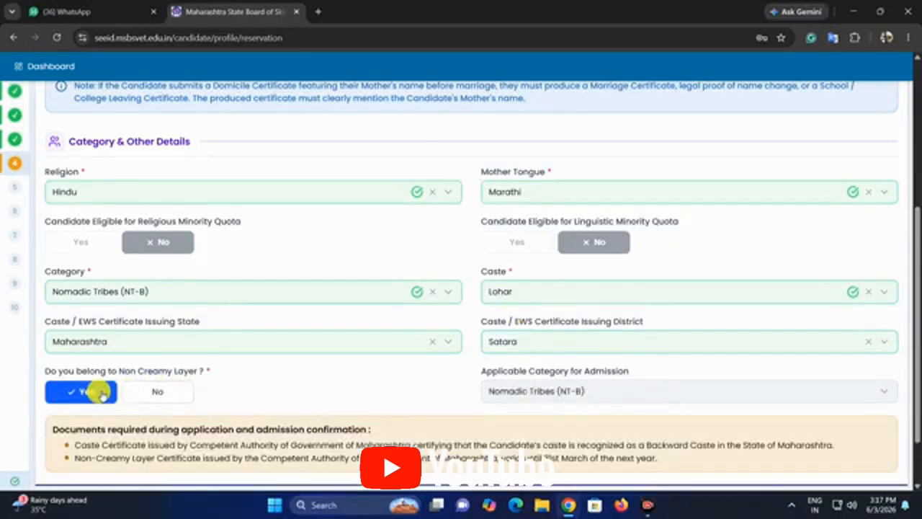
scroll(93, 387, "down", 1)
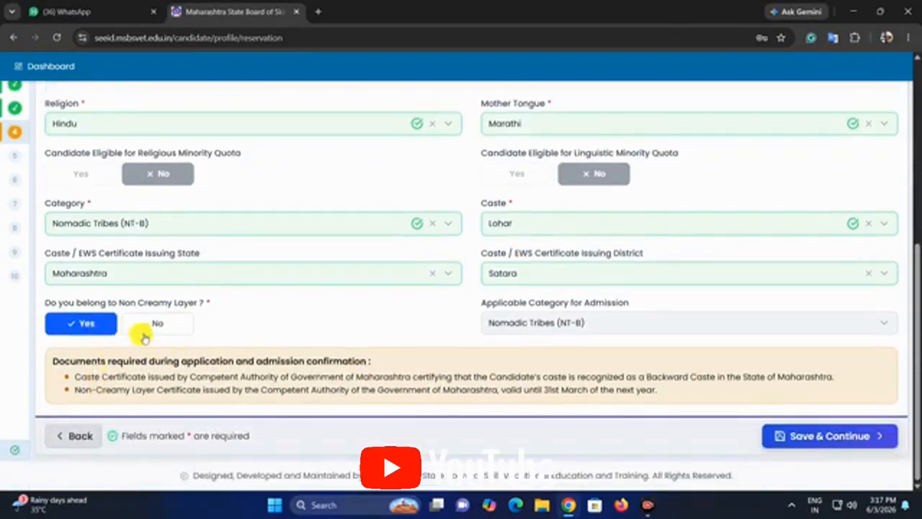
left_click_drag(96, 374, 582, 370)
left_click(590, 371)
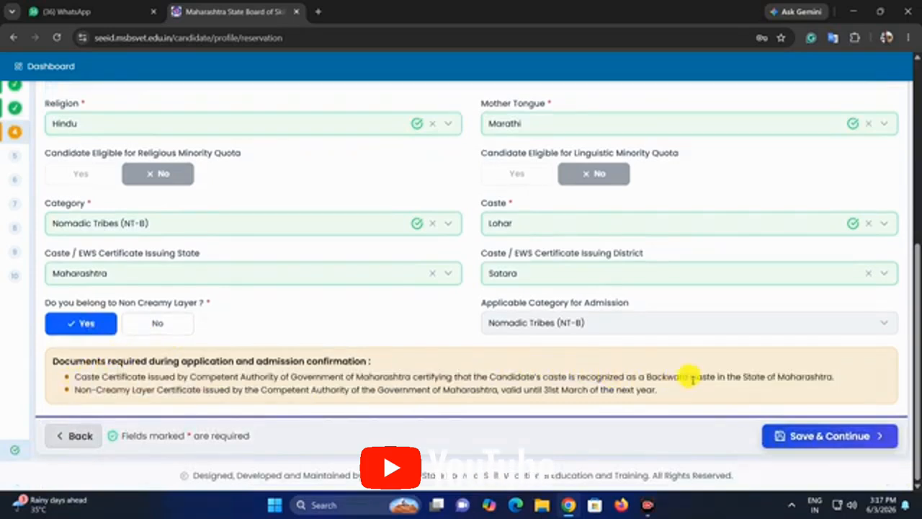
left_click_drag(642, 374, 785, 376)
left_click(778, 376)
left_click_drag(103, 391, 401, 384)
left_click(397, 371)
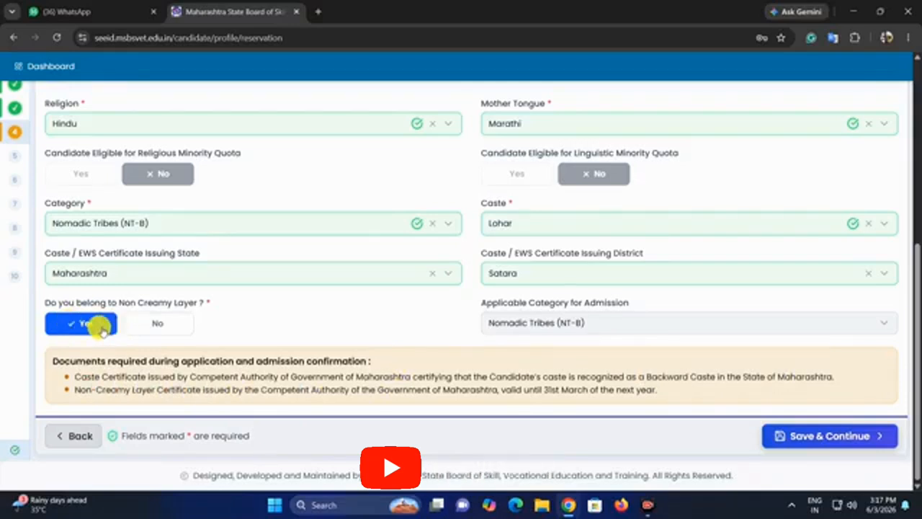
Try answering No to the Non Creamy Layer question to compare the applicable category for admission.
left_click(157, 323)
scroll(158, 324, "up", 1)
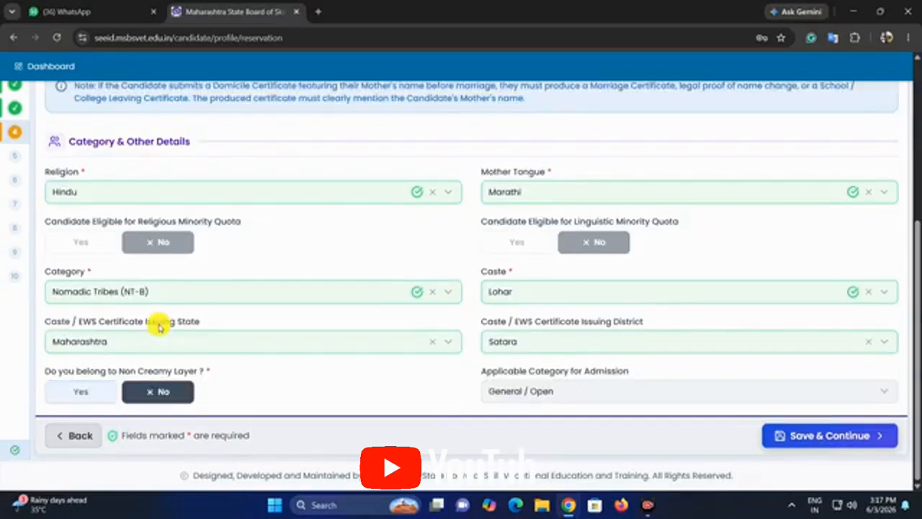
left_click(93, 391)
left_click(155, 390)
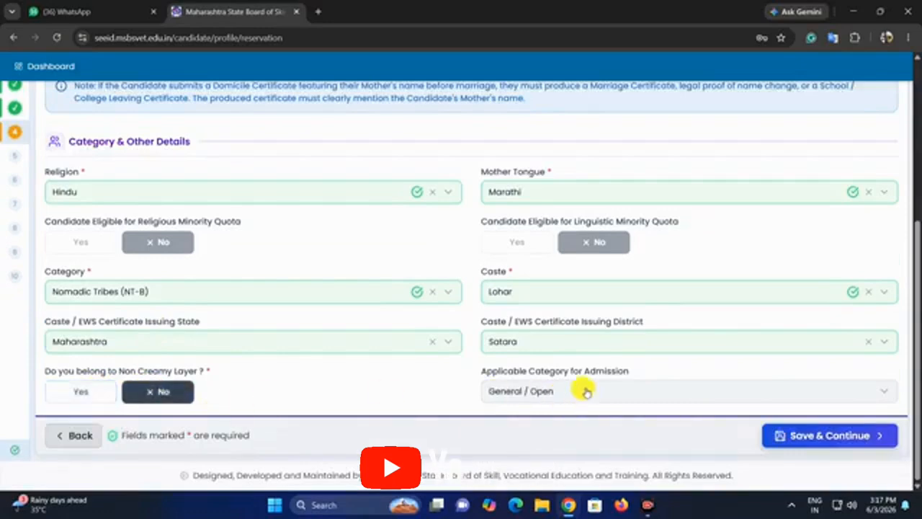
Answer Yes to the Non Creamy Layer question and save the category details.
left_click(64, 394)
scroll(428, 395, "down", 1)
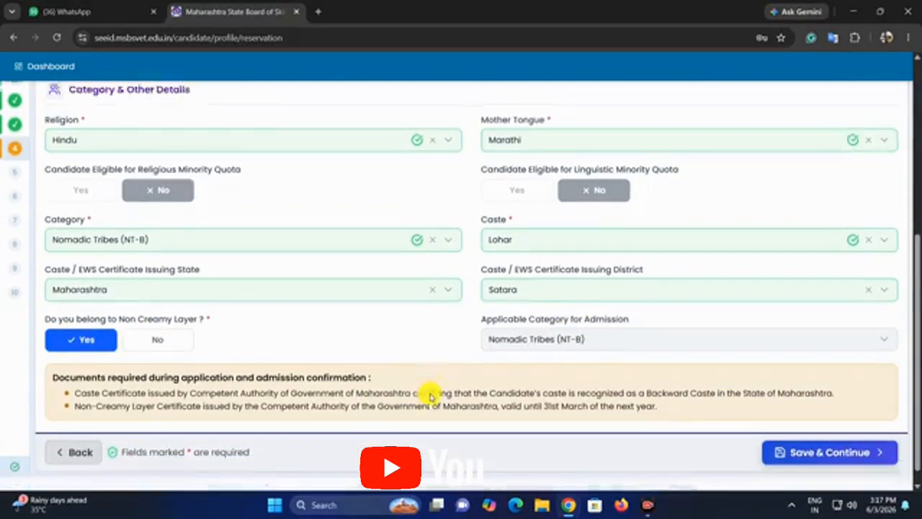
left_click(828, 435)
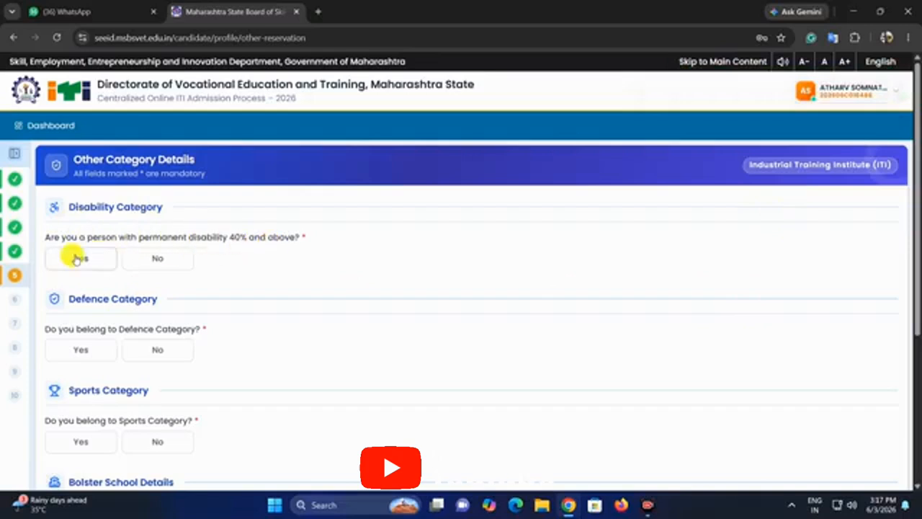
Try out the permanent disability fields with category PWD-5 and percentage 44, and finally answer No to the disability question.
left_click(78, 259)
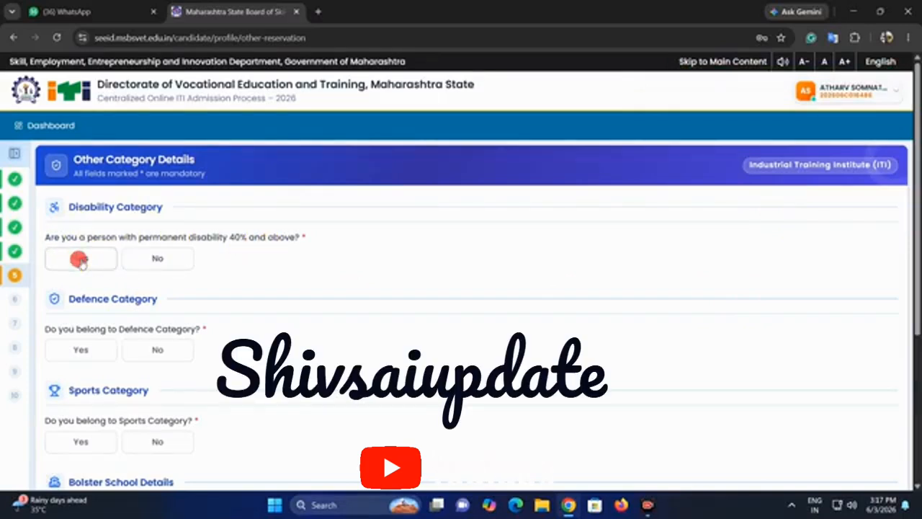
left_click(130, 311)
left_click(238, 270)
left_click(191, 345)
left_click(245, 297)
left_click(528, 357)
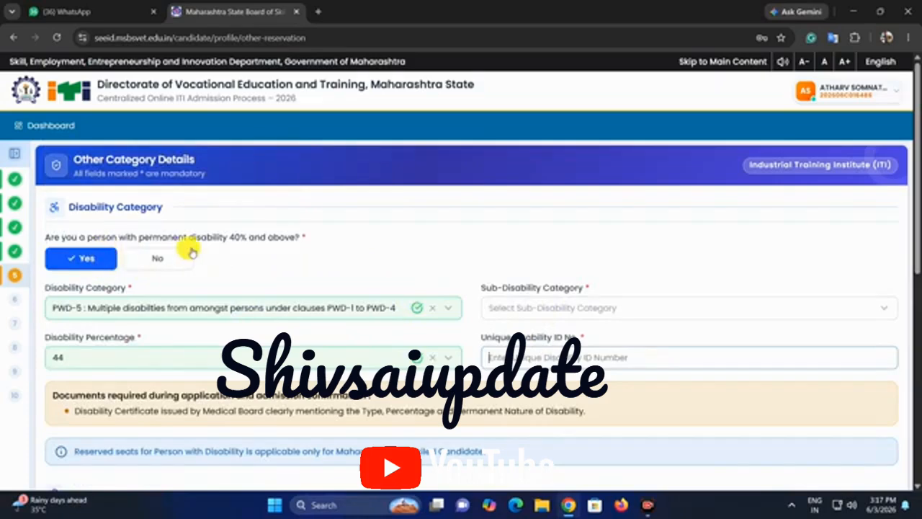
left_click(158, 259)
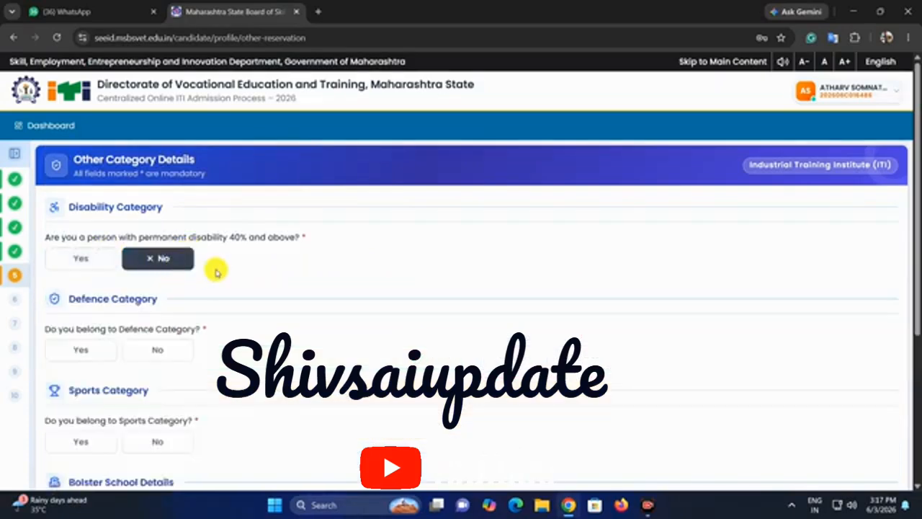
Try the defence category D4 - Ex Serviceman with Minimum 5 Years' Service, and finally answer No to the defence question.
scroll(214, 268, "down", 1)
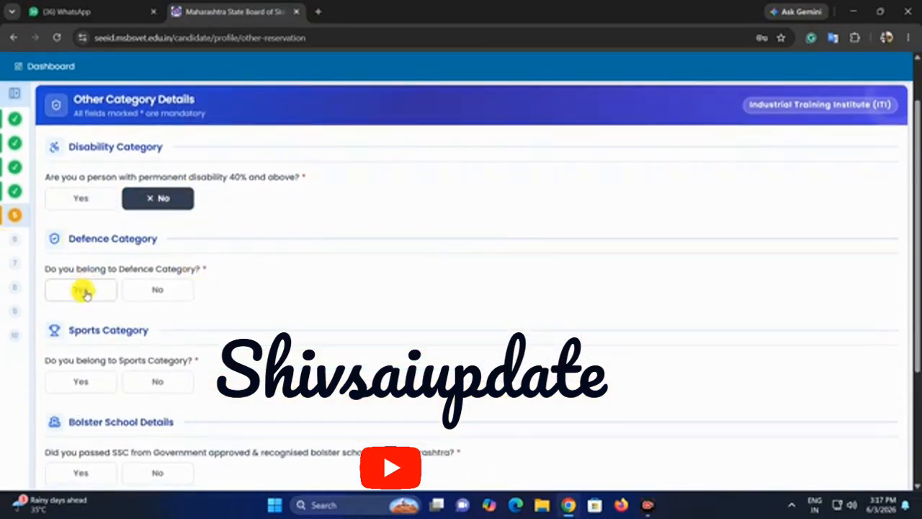
left_click(84, 292)
left_click(185, 338)
left_click(257, 259)
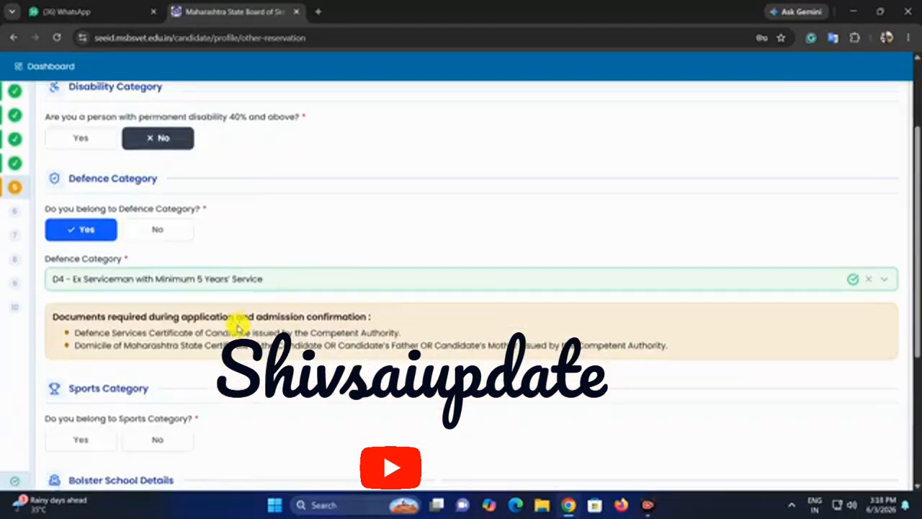
left_click(166, 232)
Try the sports category fields with competition level STATE, and finally answer No to the sports question.
scroll(165, 243, "down", 2)
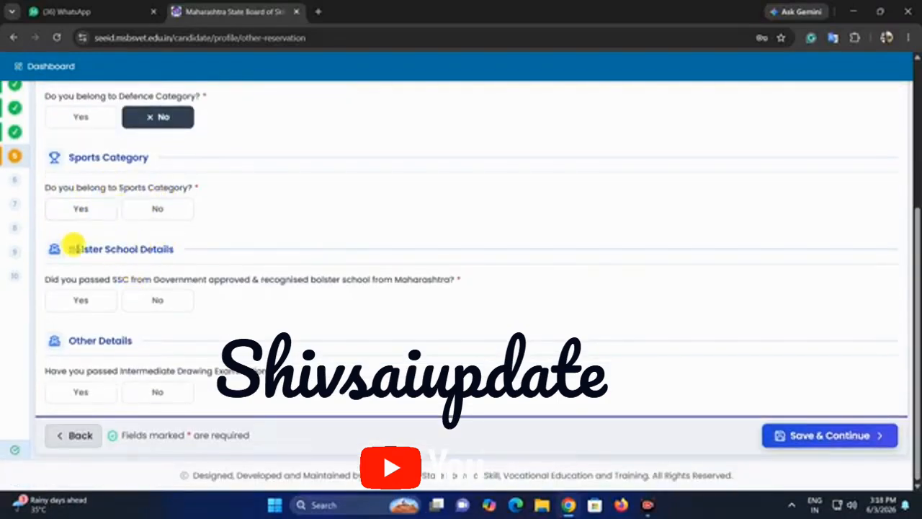
left_click(87, 209)
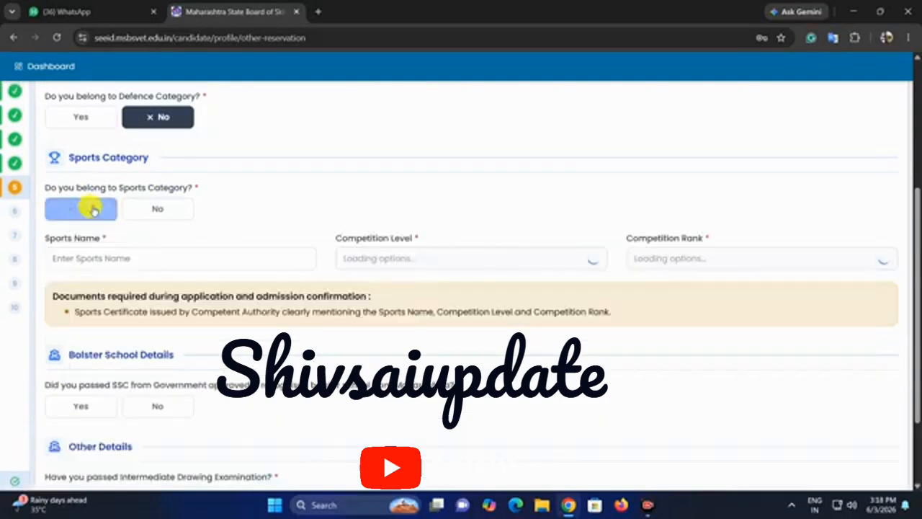
left_click(177, 250)
left_click(498, 248)
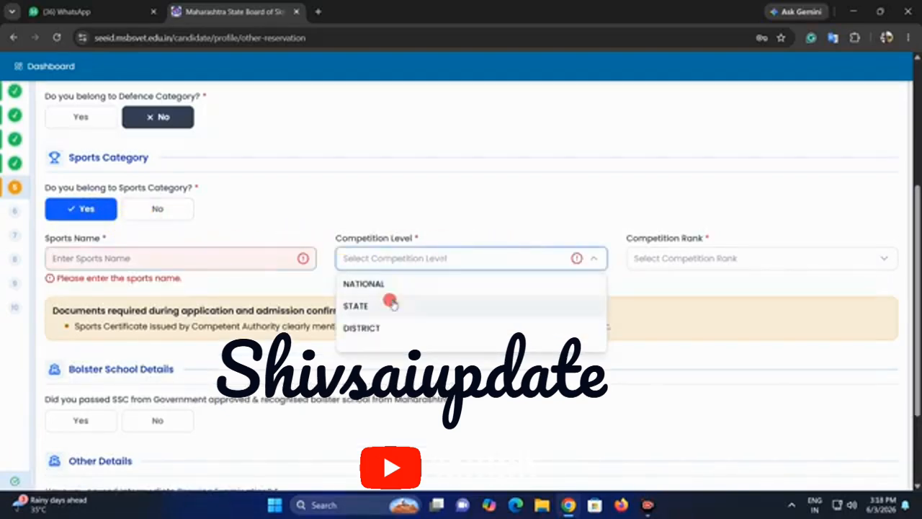
left_click(425, 305)
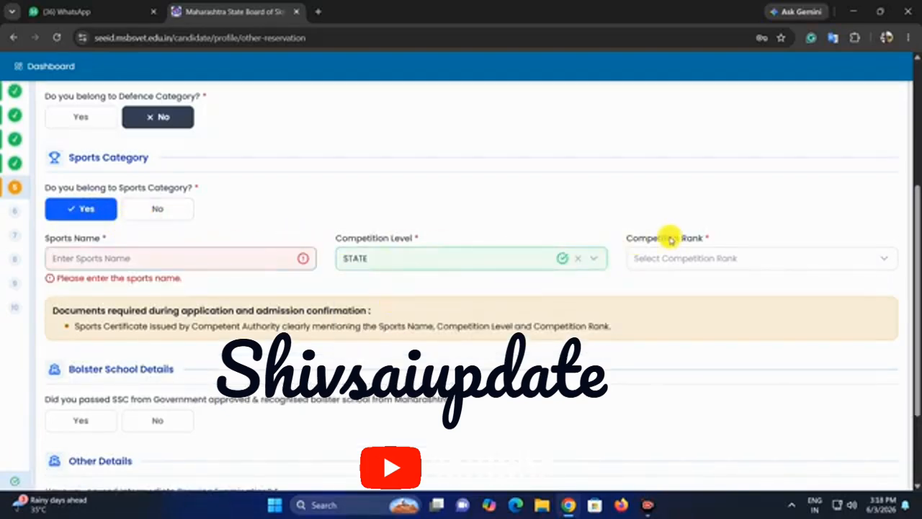
left_click(160, 207)
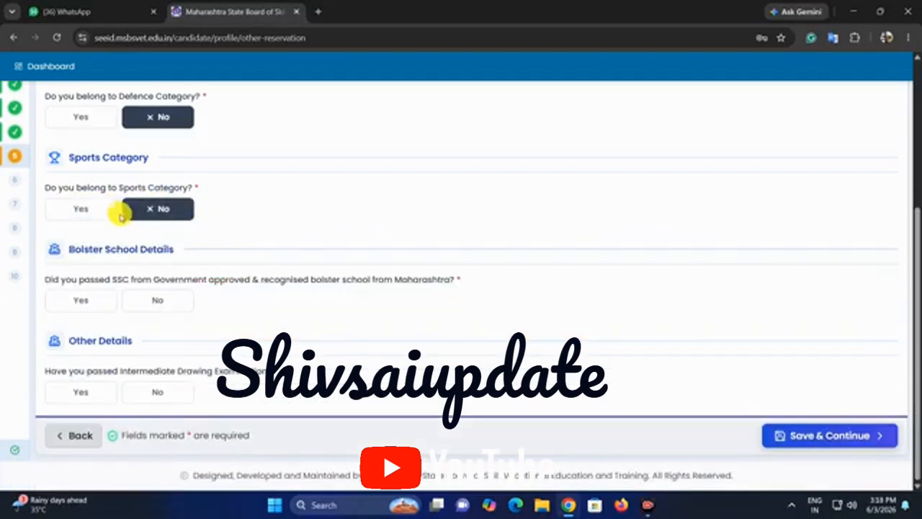
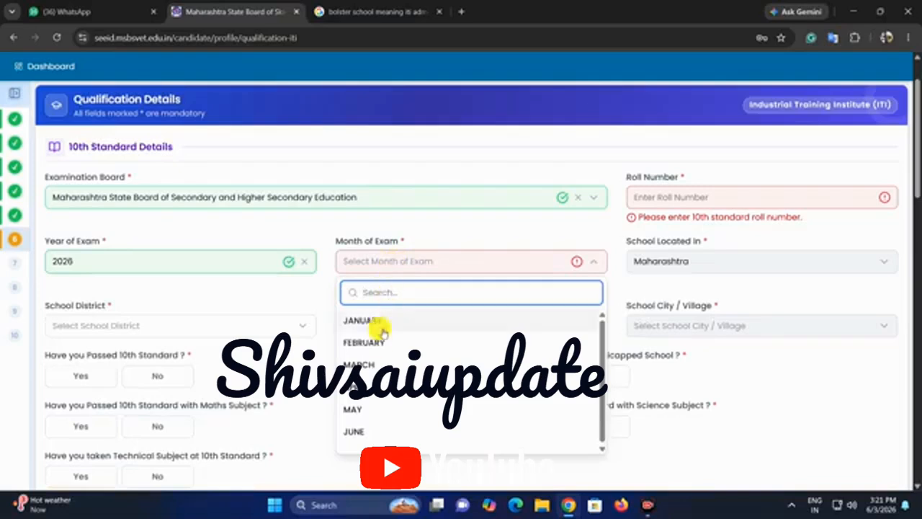
Set the 10th standard exam month to February and the school district to Pune.
left_click(367, 343)
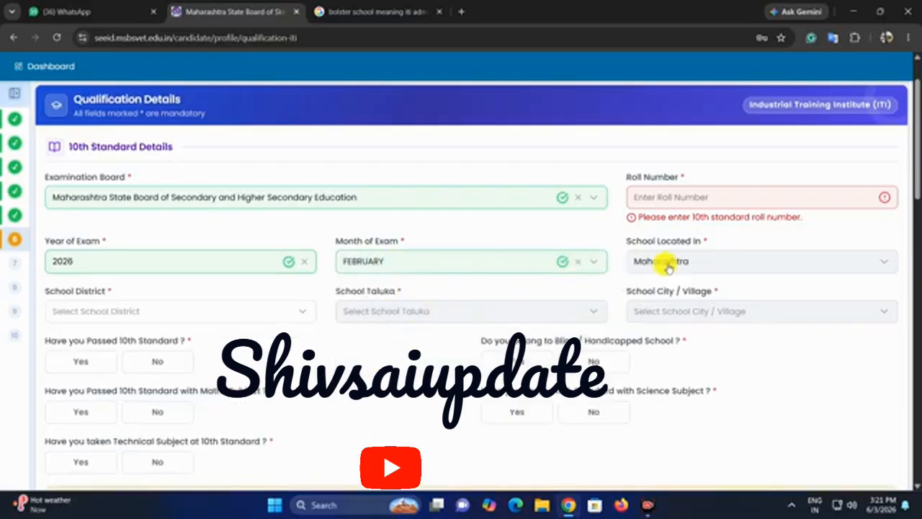
left_click(85, 317)
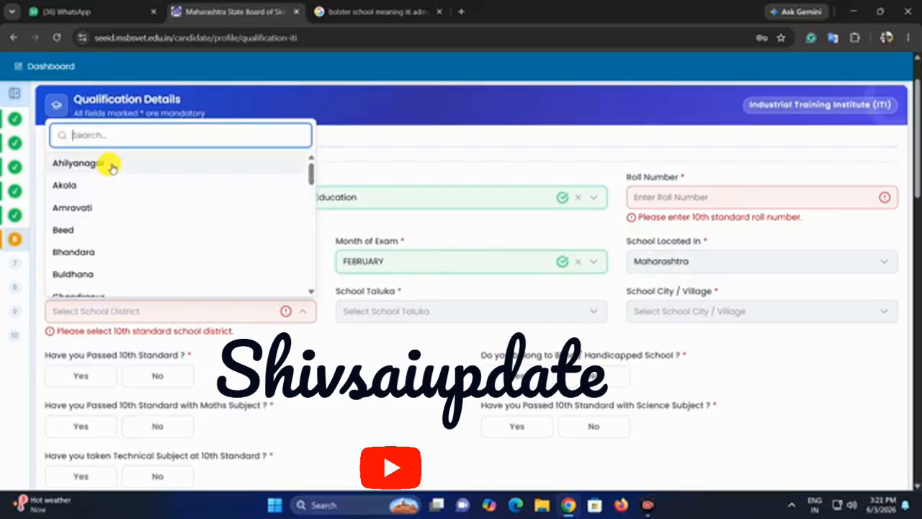
type("pun")
left_click(162, 270)
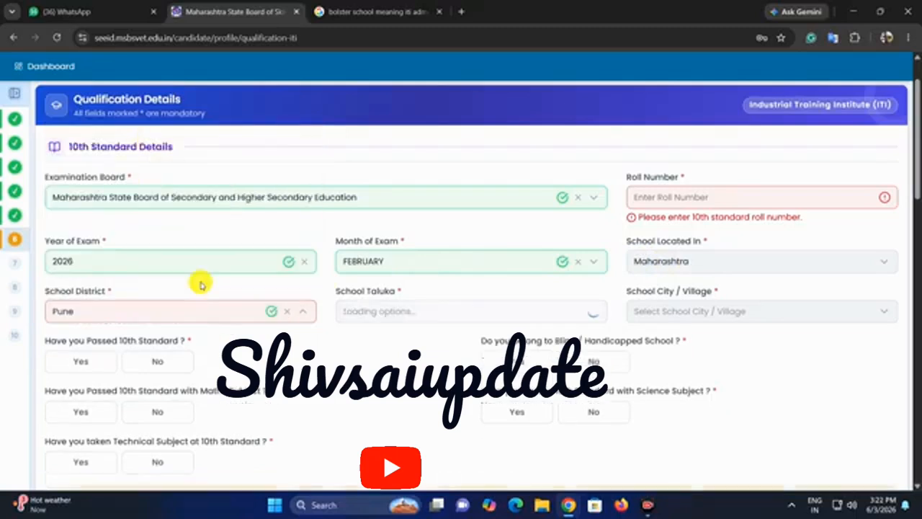
Set the 10th standard school taluka to Purandhar.
left_click(377, 306)
type("p")
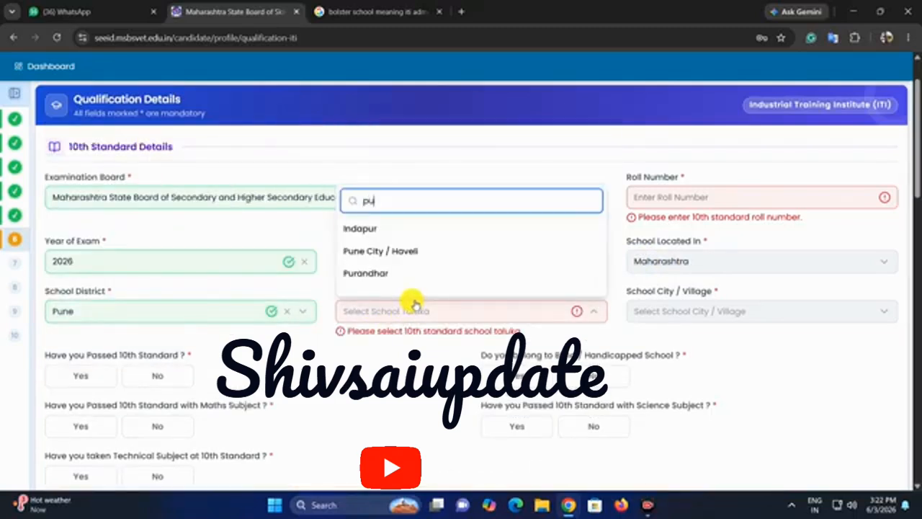
type("u")
left_click(367, 272)
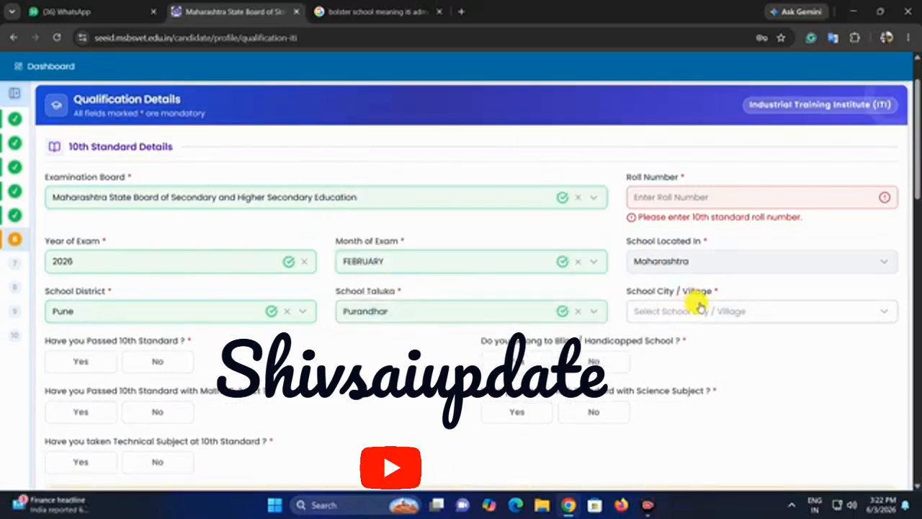
scroll(700, 302, "down", 1)
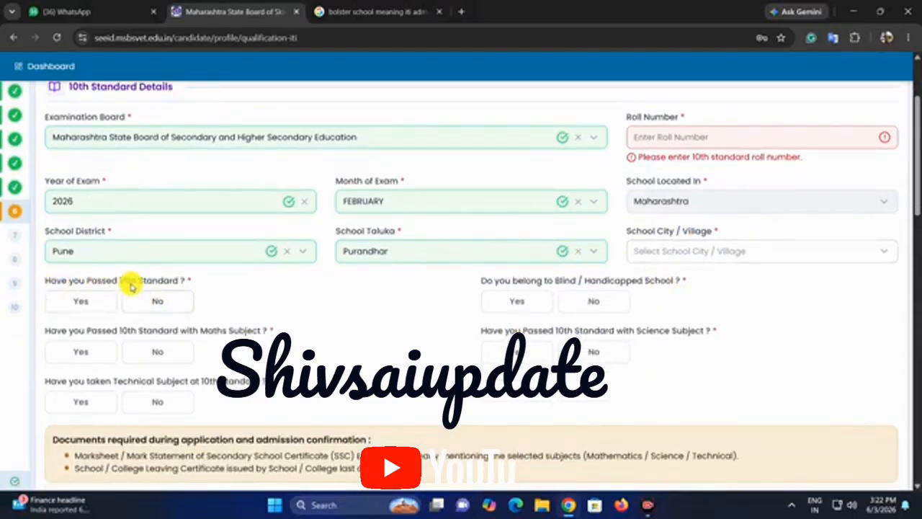
Answer Yes to having passed 10th standard and No to belonging to a blind / handicapped school.
left_click(100, 306)
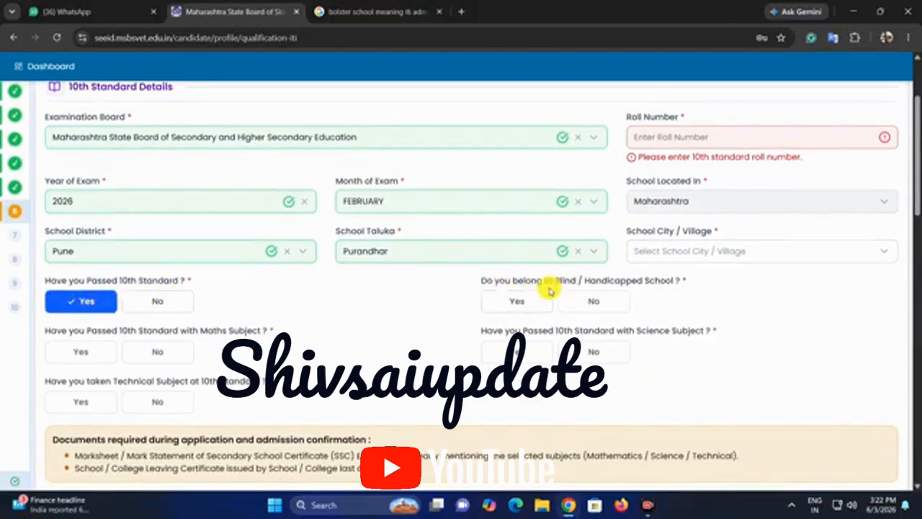
left_click(175, 302)
left_click(101, 304)
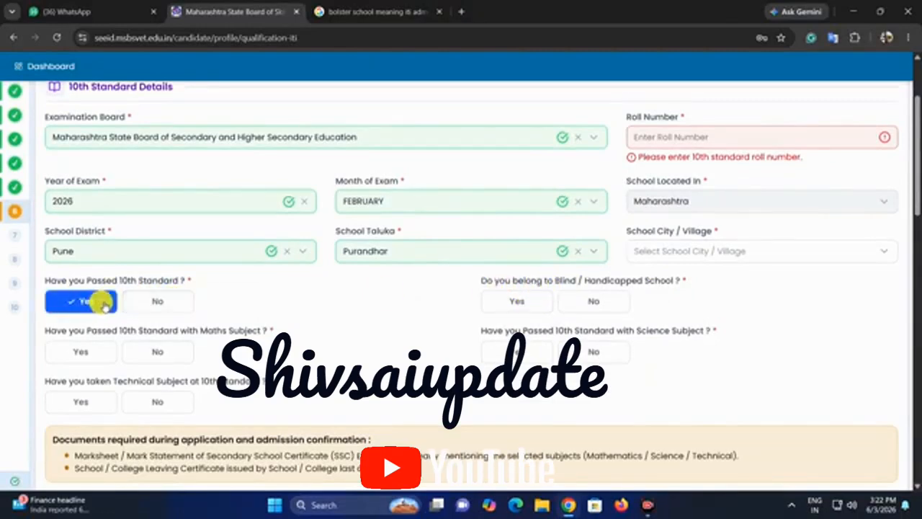
left_click_drag(480, 281, 686, 280)
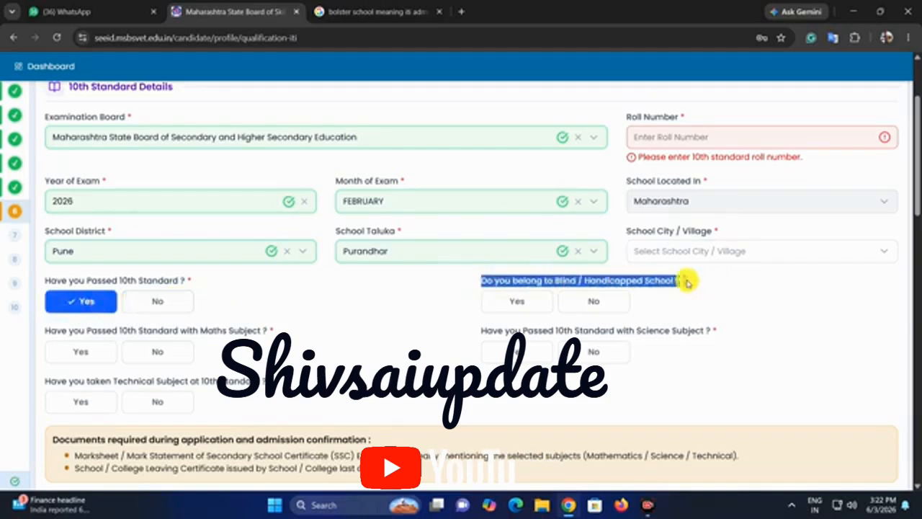
left_click(520, 302)
left_click(589, 301)
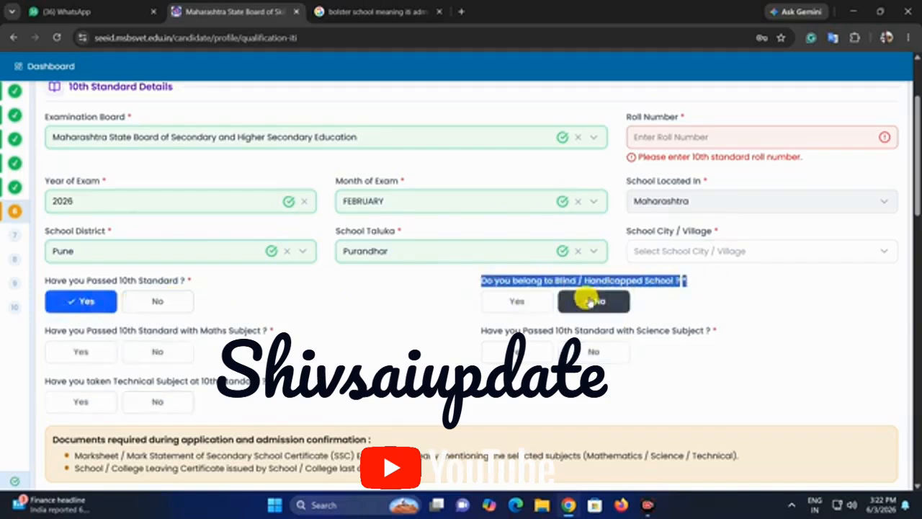
left_click(591, 301)
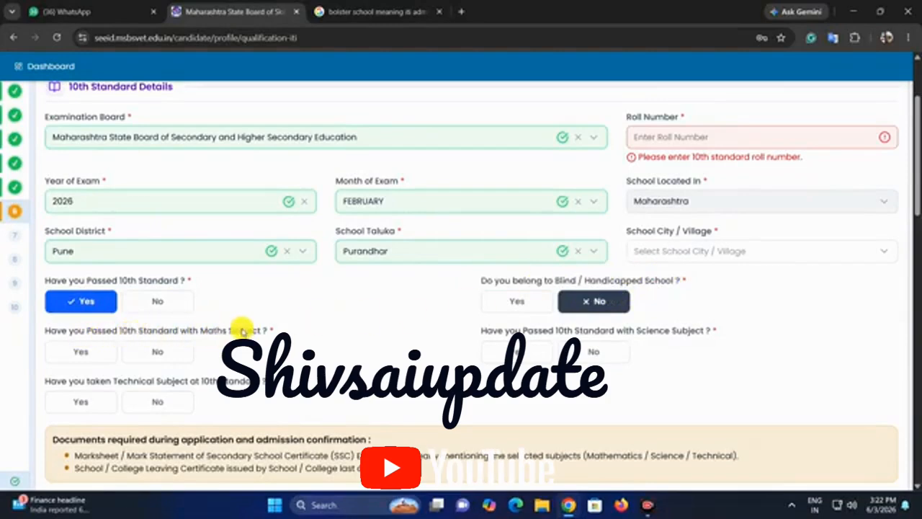
Answer Yes to having passed 10th standard with the Maths subject and Yes for the Science subject.
scroll(209, 331, "down", 1)
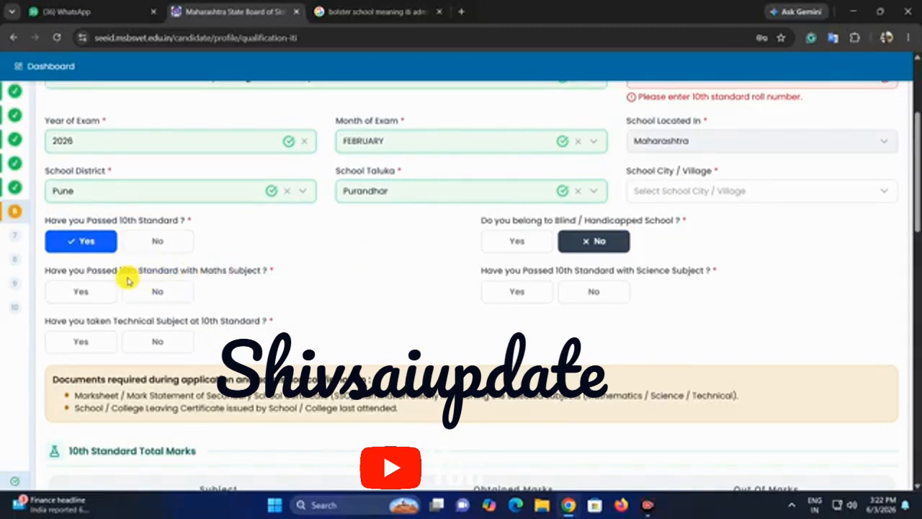
left_click(52, 294)
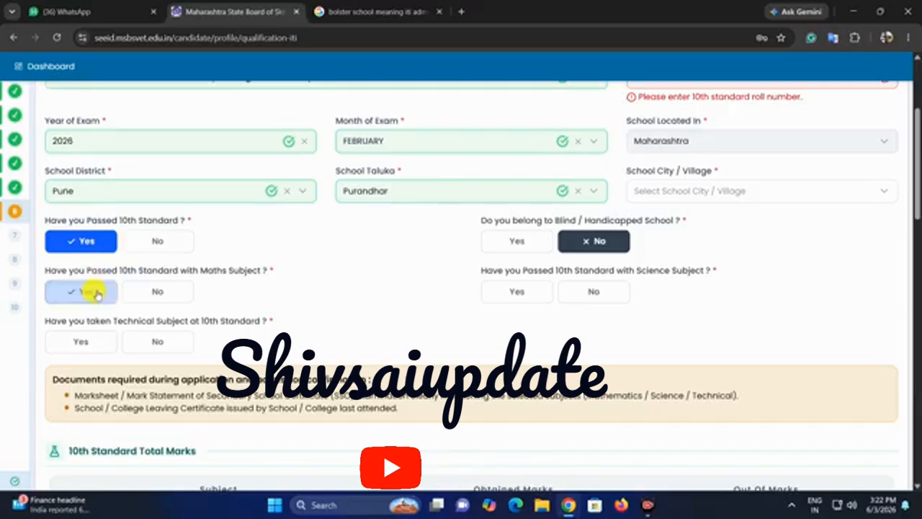
double_click(156, 292)
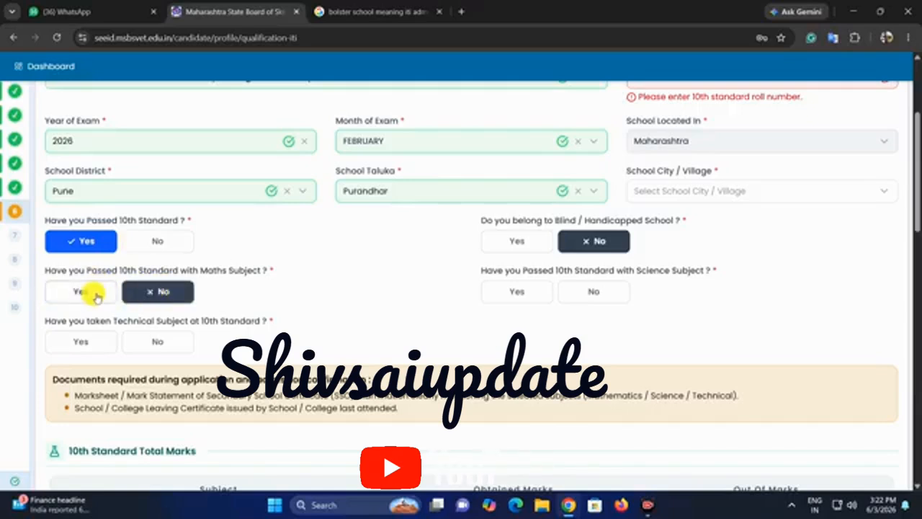
left_click(92, 294)
left_click_drag(488, 272, 700, 267)
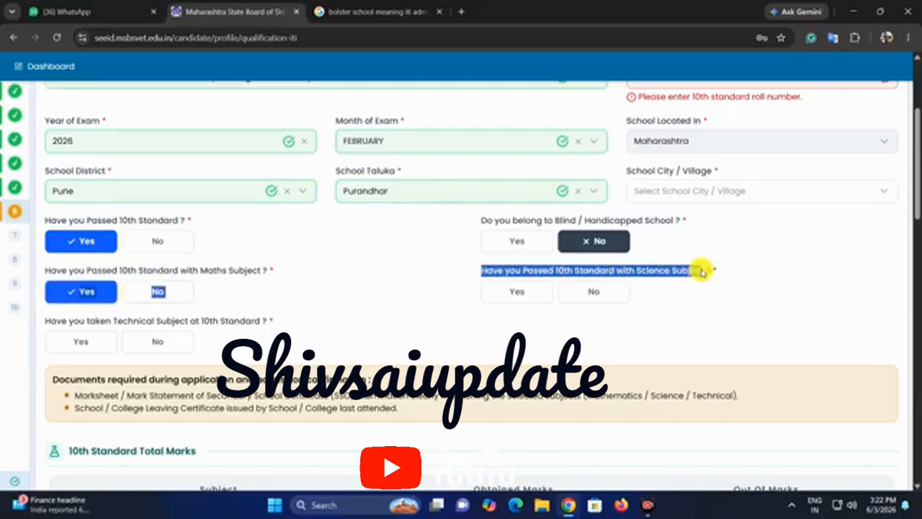
left_click(677, 274)
left_click(525, 292)
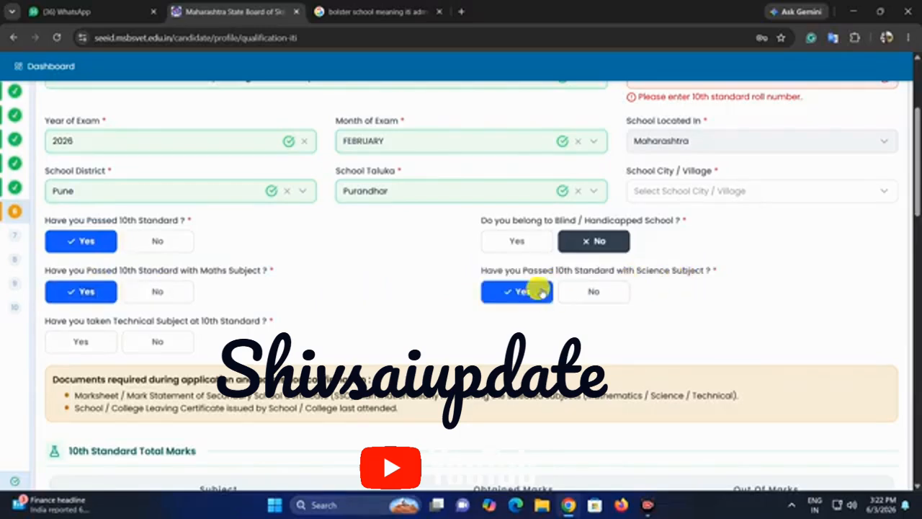
left_click(597, 291)
left_click(520, 291)
Answer No to the question about having taken a technical subject at 10th standard.
scroll(200, 315, "down", 2)
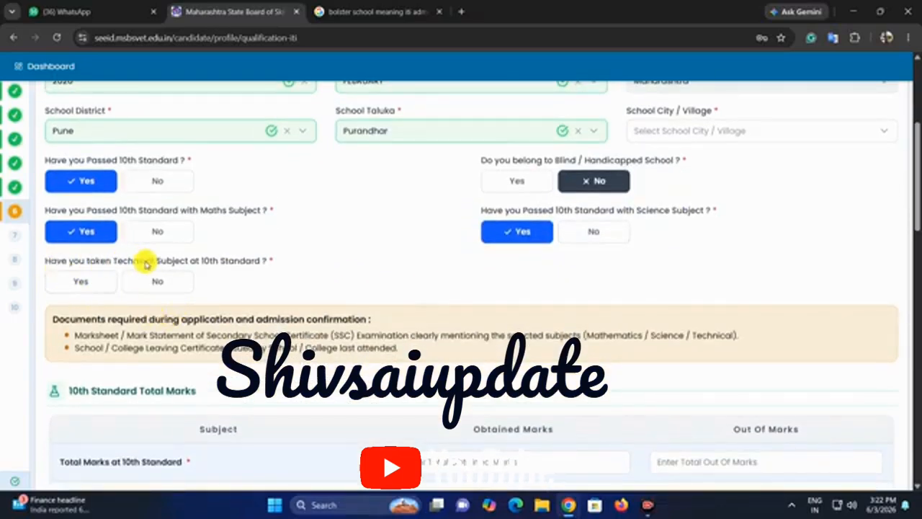
left_click(83, 282)
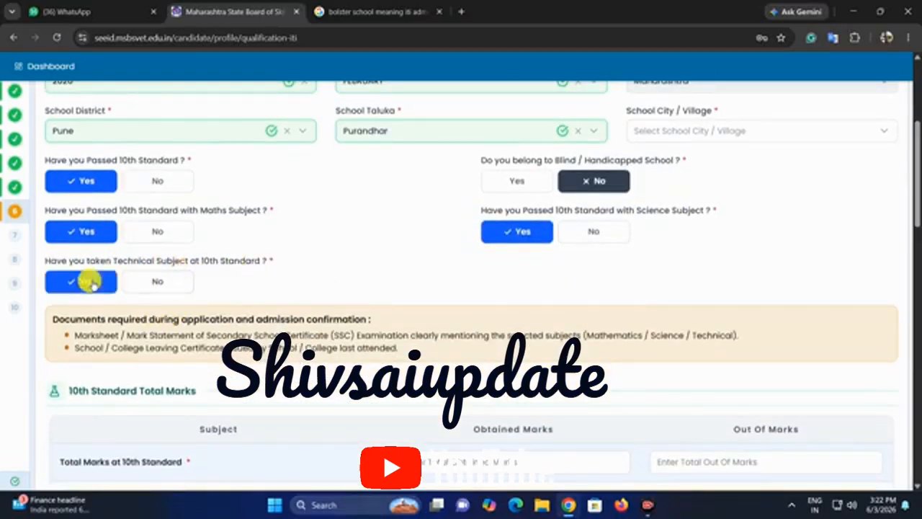
left_click(149, 281)
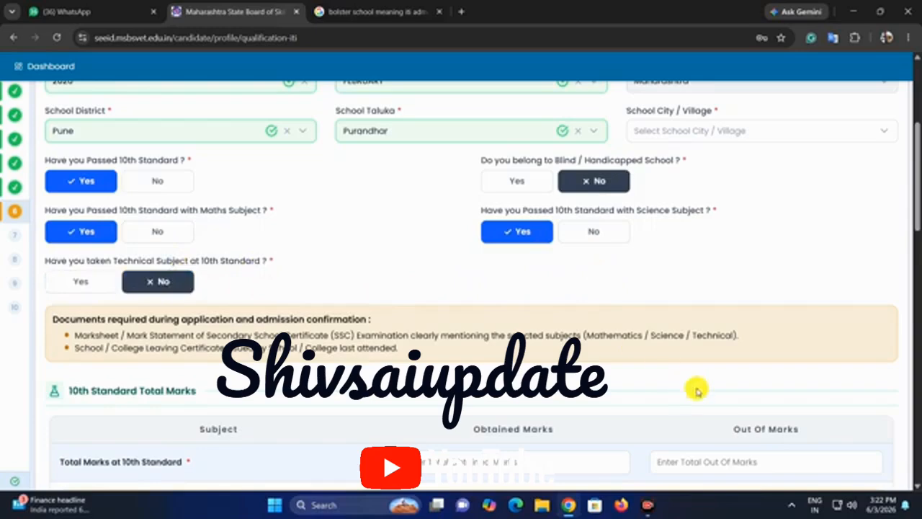
Enter the 10th standard total marks as 218 obtained out of 500.
scroll(103, 128, "down", 4)
scroll(213, 188, "up", 1)
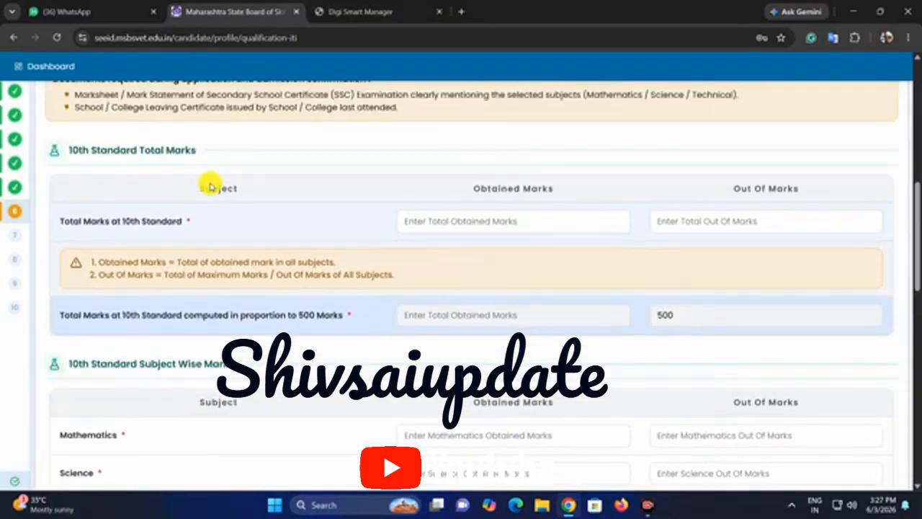
left_click_drag(65, 218, 199, 221)
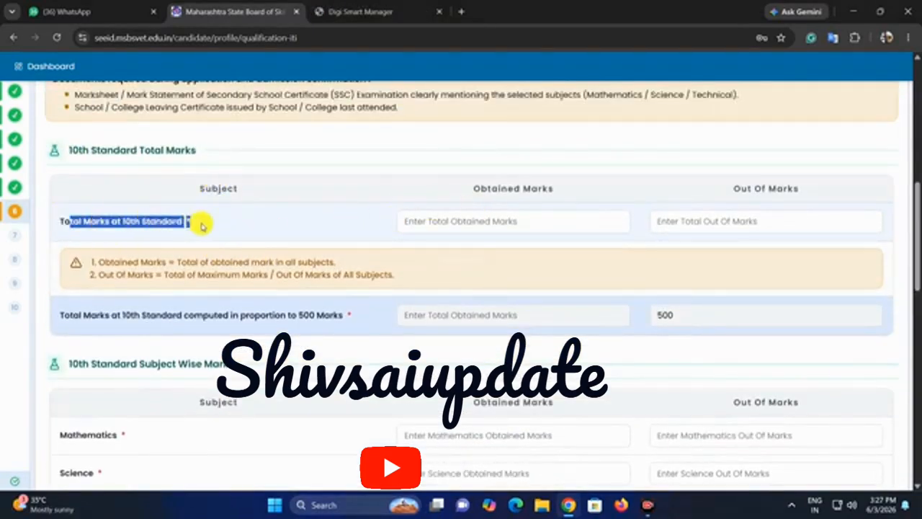
left_click(453, 218)
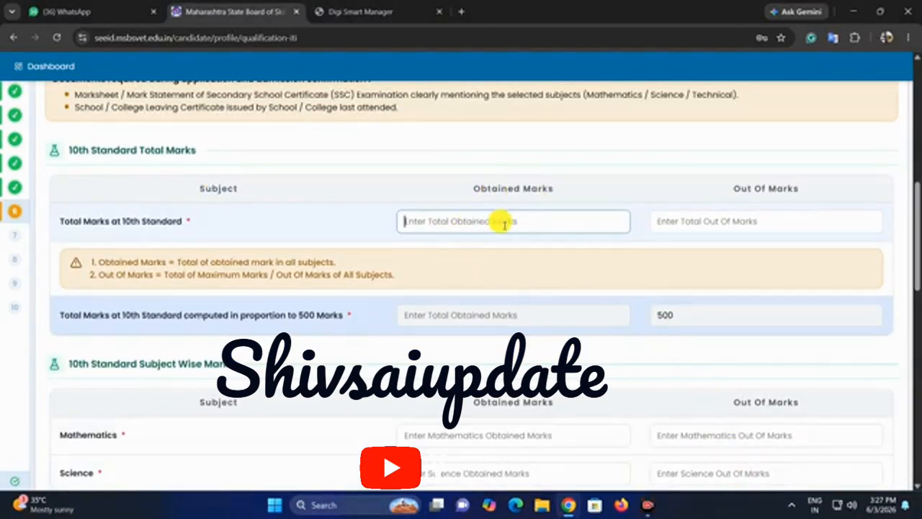
left_click(685, 218)
type("500")
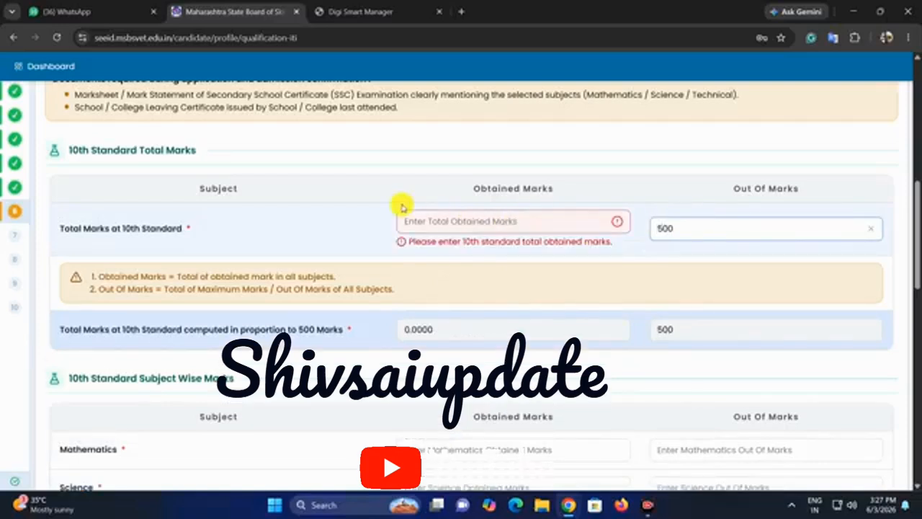
left_click(421, 215)
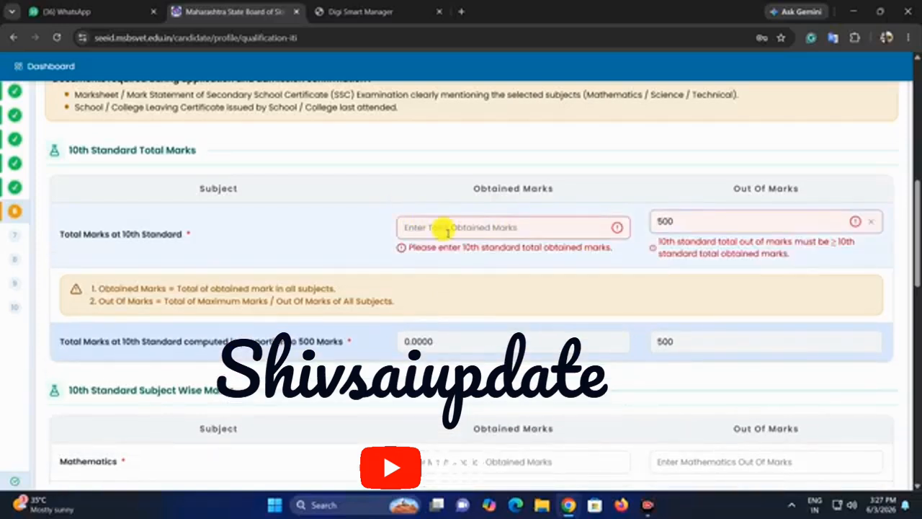
type("2")
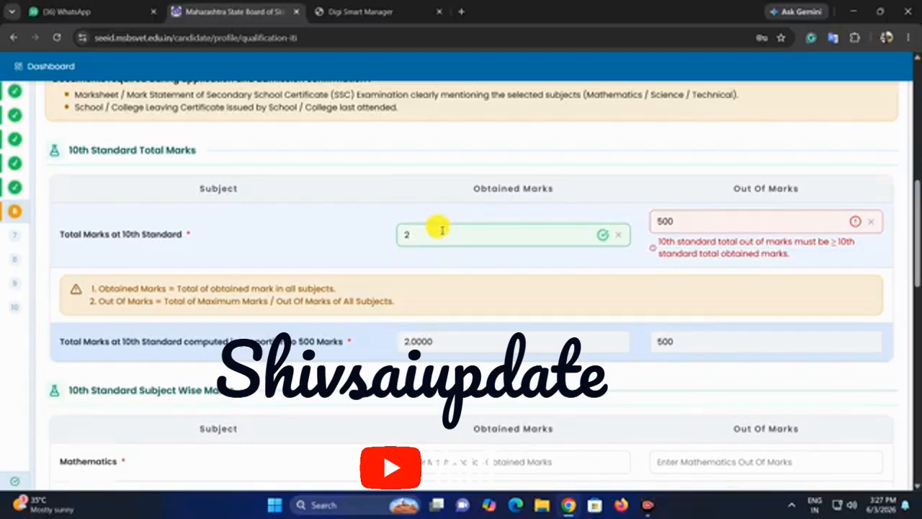
key("BackSpace")
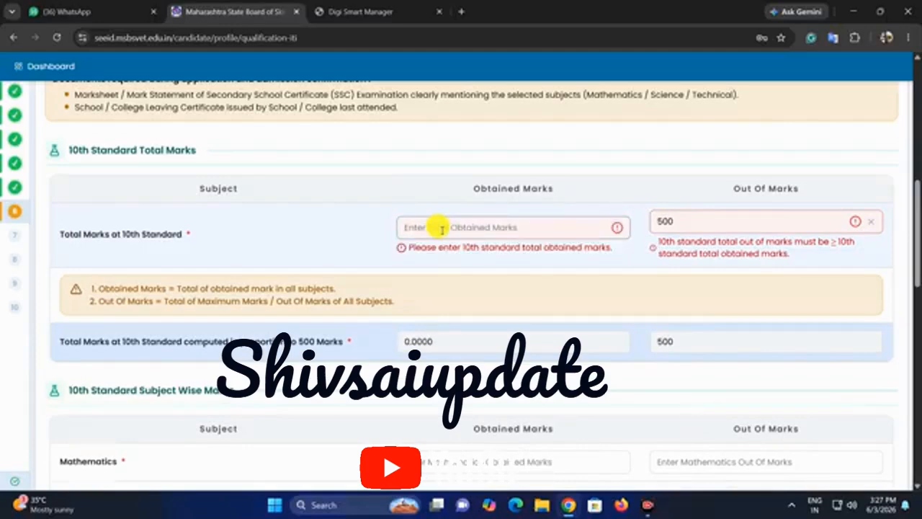
type("218")
left_click_drag(732, 189, 783, 185)
left_click(693, 217)
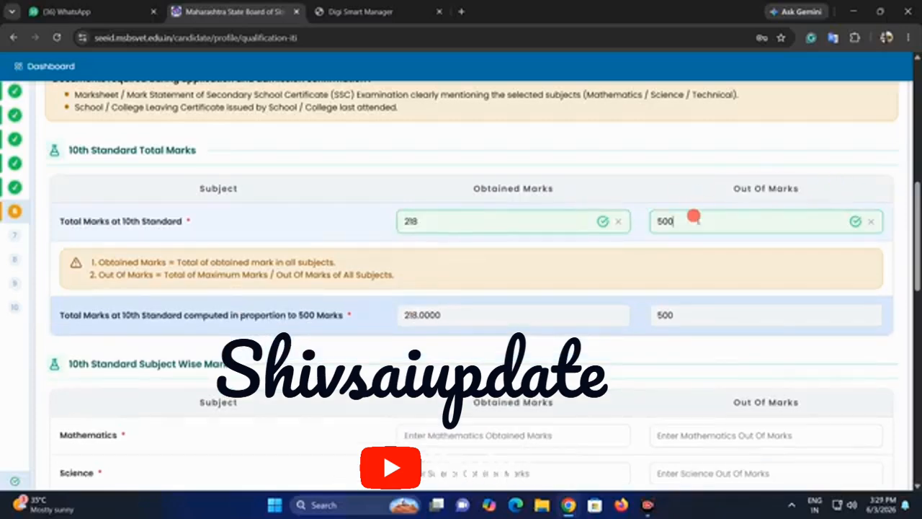
left_click(580, 252)
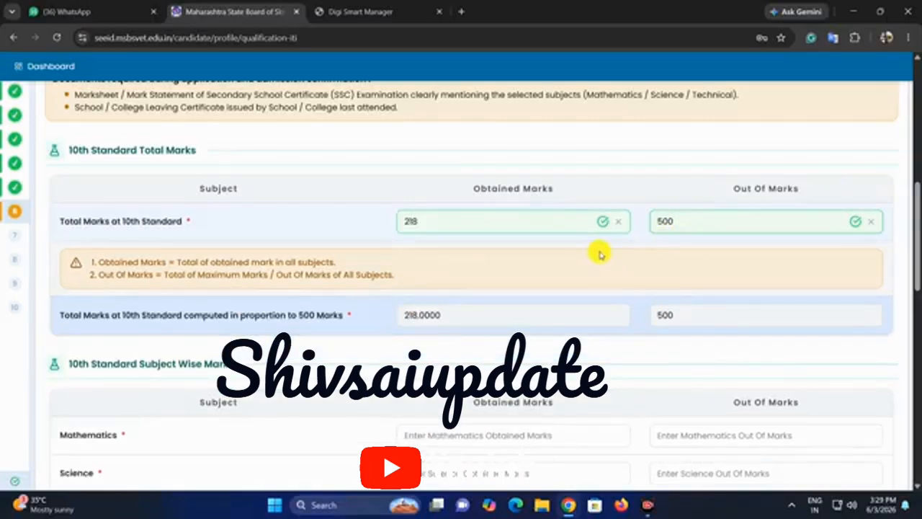
Enter the 10th standard Mathematics marks as 35 obtained out of 100.
scroll(443, 280, "down", 2)
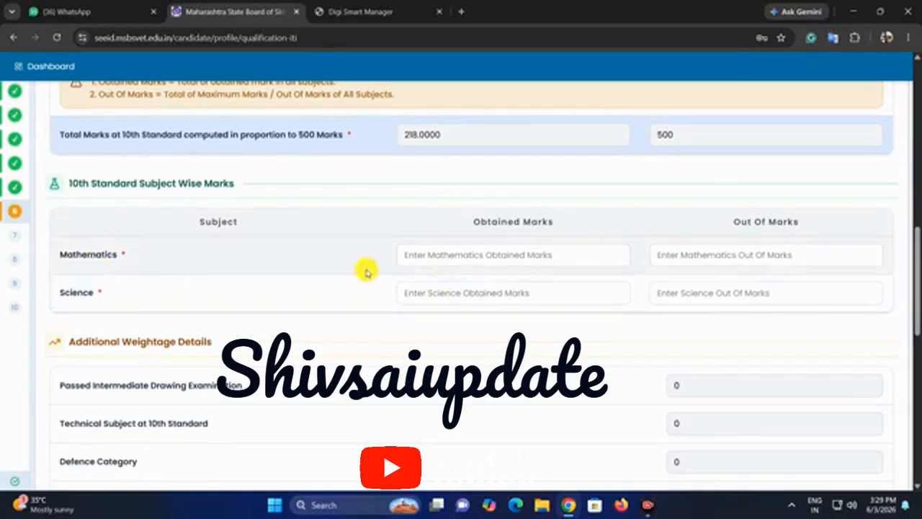
left_click(472, 259)
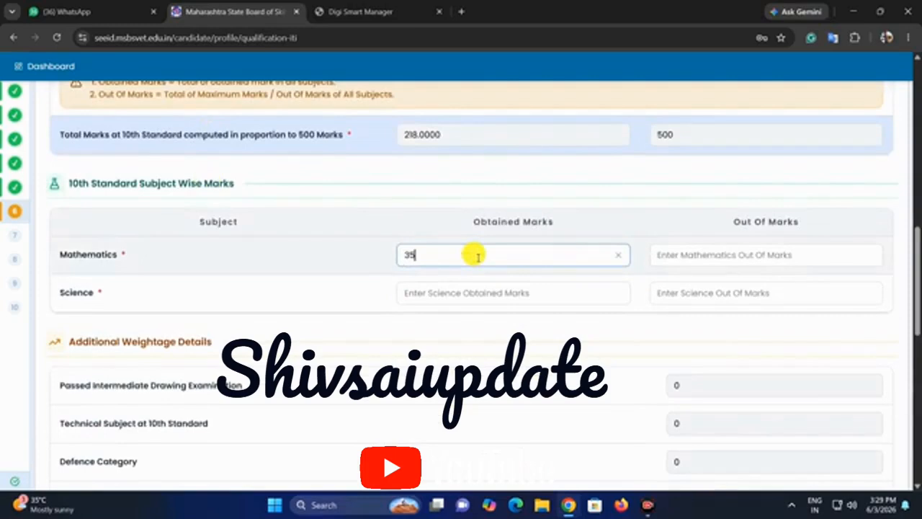
type("35")
left_click(687, 257)
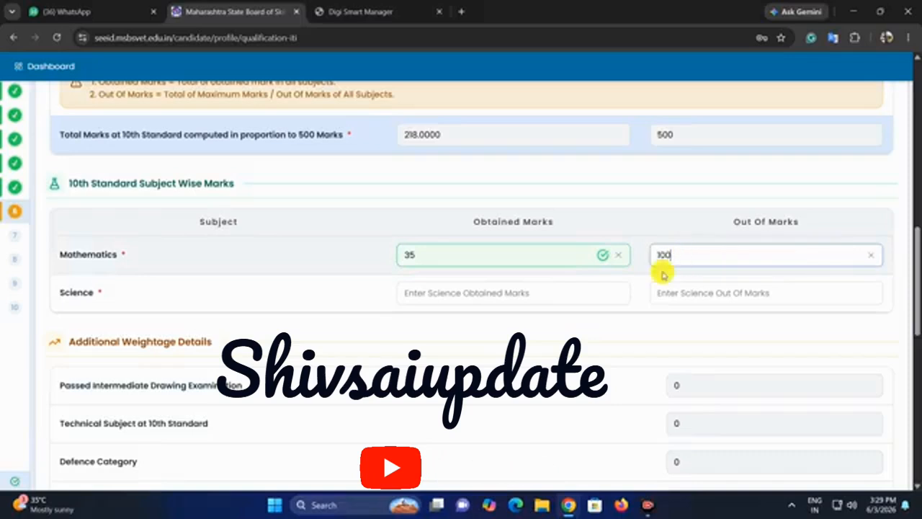
Enter the 10th standard Science marks as 38 obtained out of 100.
left_click(537, 295)
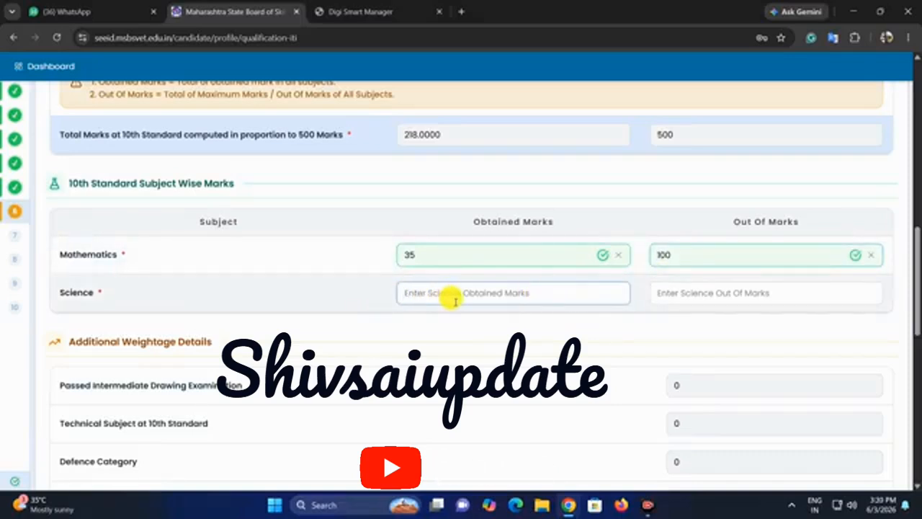
type("3")
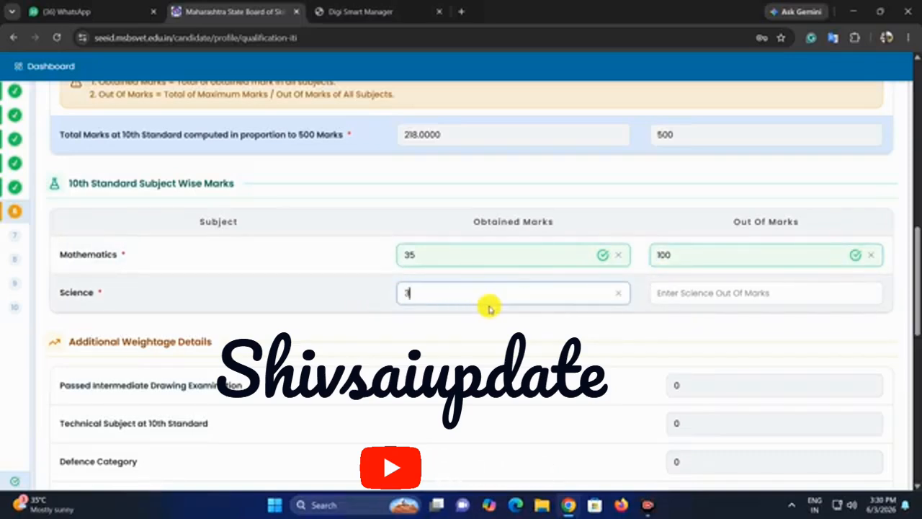
type("8")
left_click(668, 295)
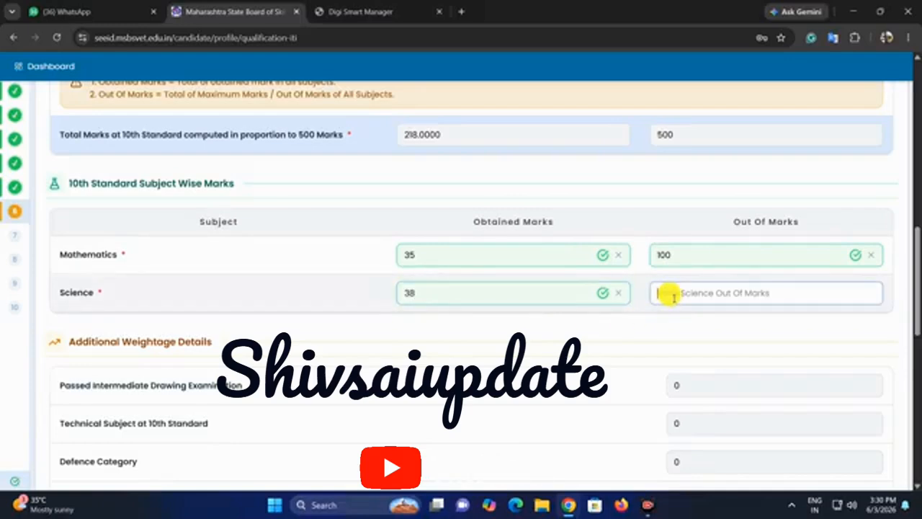
left_click(636, 322)
Answer Yes to the question about having passed 12th standard.
scroll(550, 263, "down", 3)
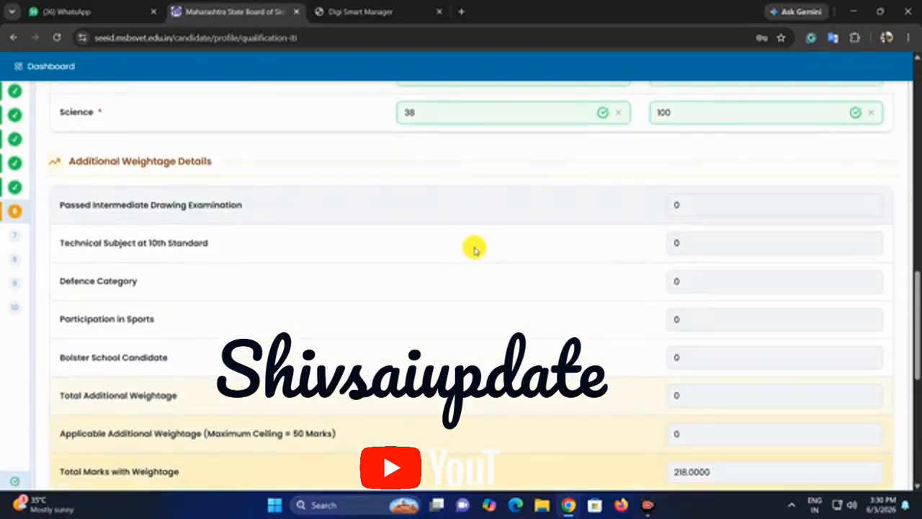
scroll(397, 214, "down", 4)
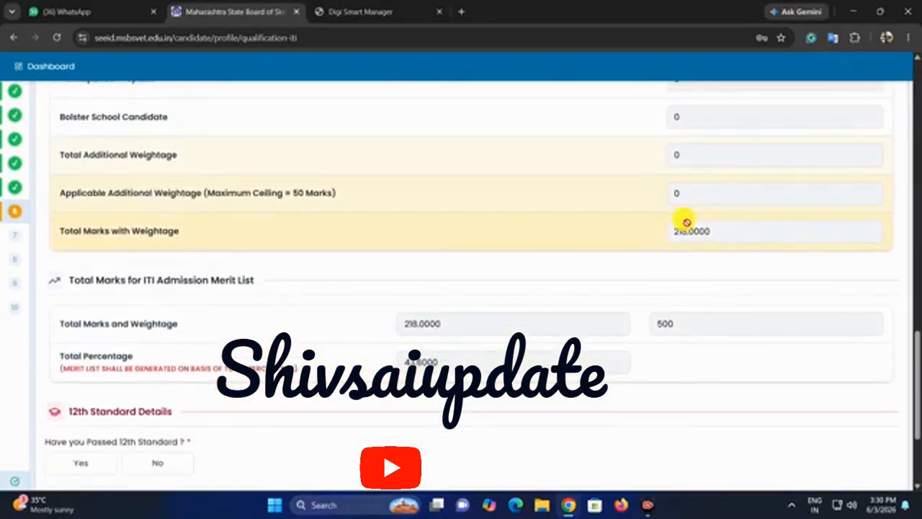
scroll(688, 230, "down", 1)
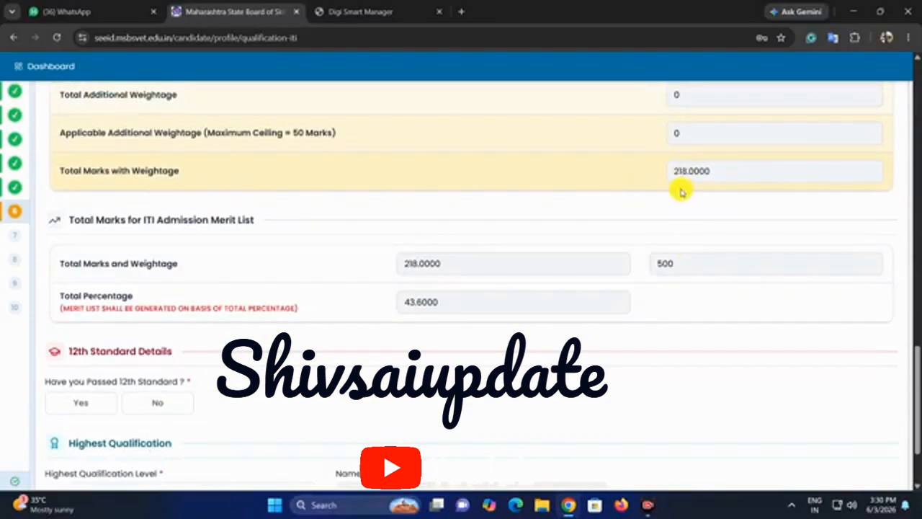
scroll(533, 250, "down", 2)
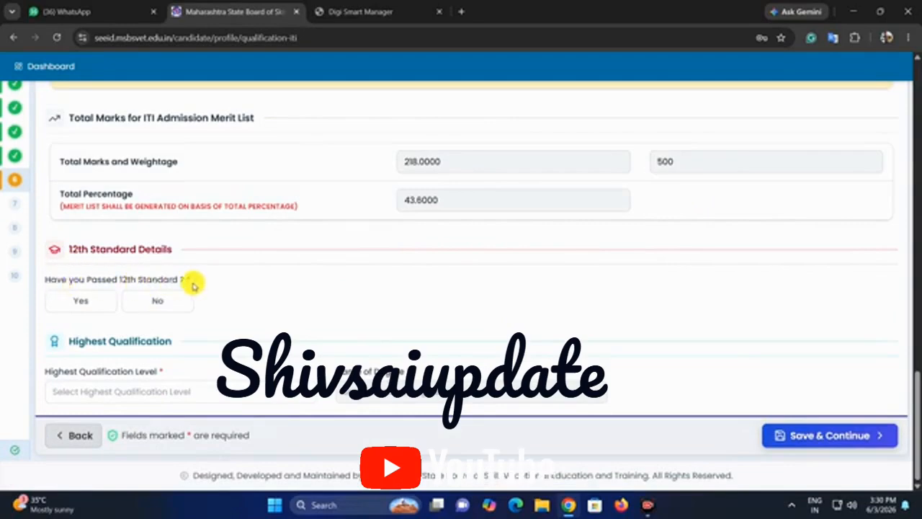
left_click(72, 304)
scroll(410, 245, "down", 1)
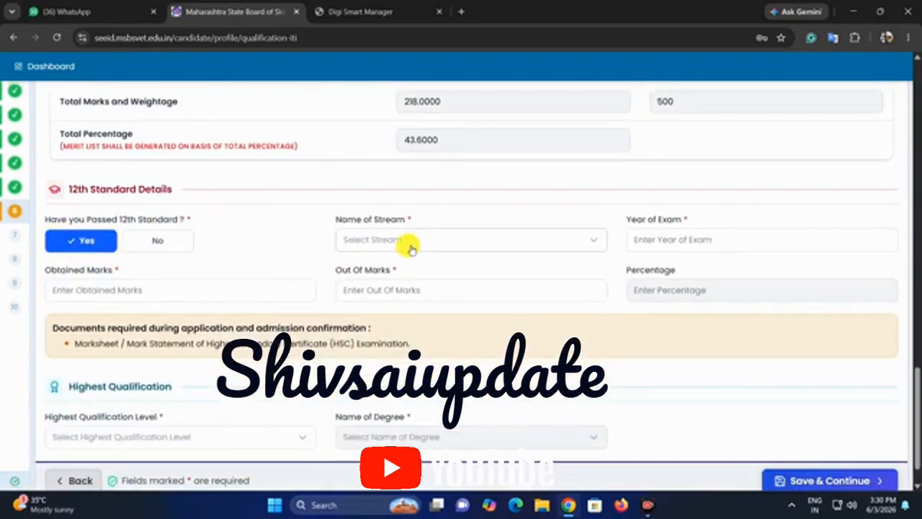
left_click(412, 240)
left_click(430, 322)
left_click(429, 245)
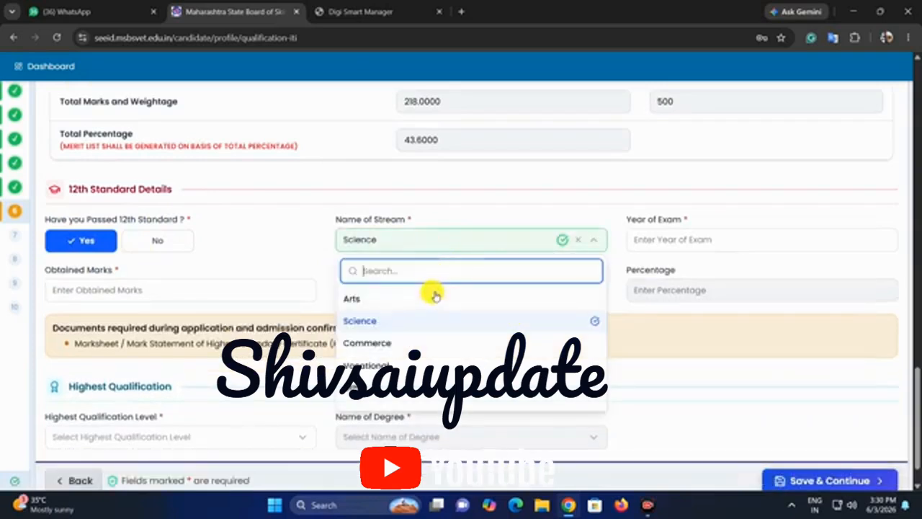
left_click(432, 297)
left_click(724, 239)
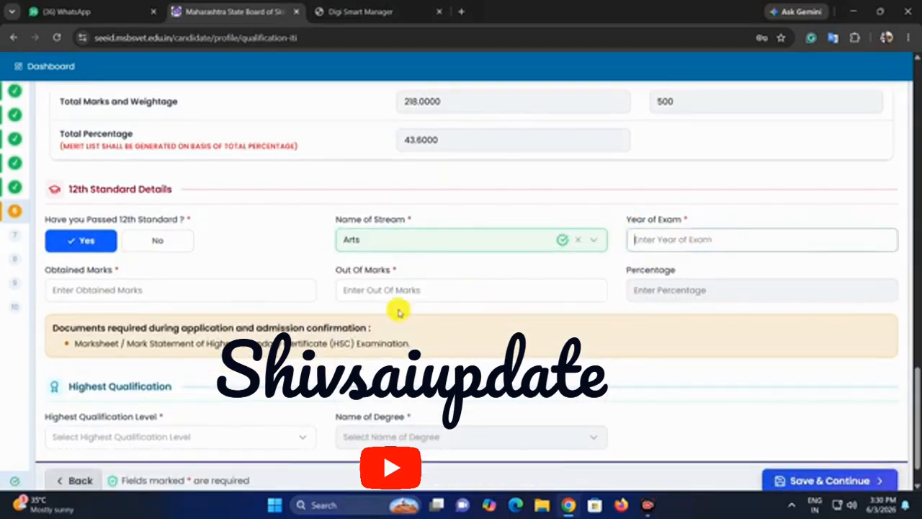
left_click(163, 291)
left_click(431, 297)
left_click(652, 306)
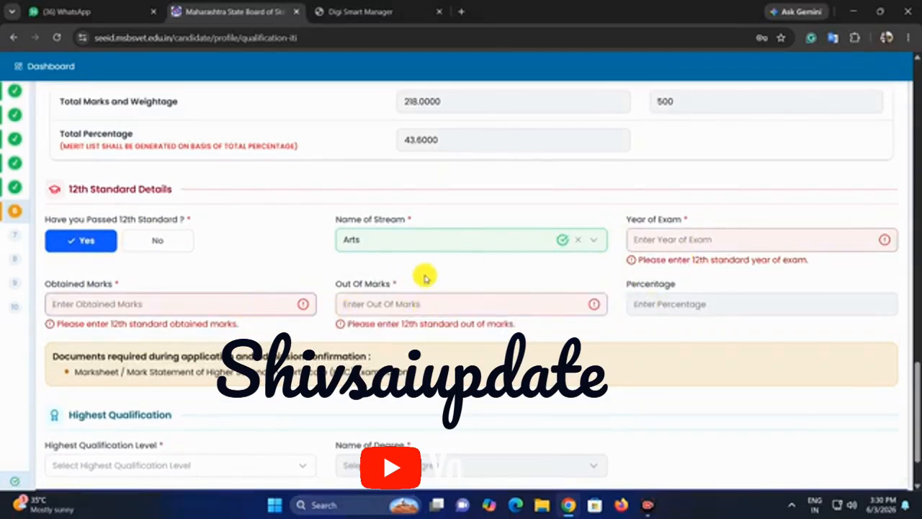
Answer No to having passed 12th standard and set the highest qualification to SSC Pass with degree Not Applicable.
left_click(162, 239)
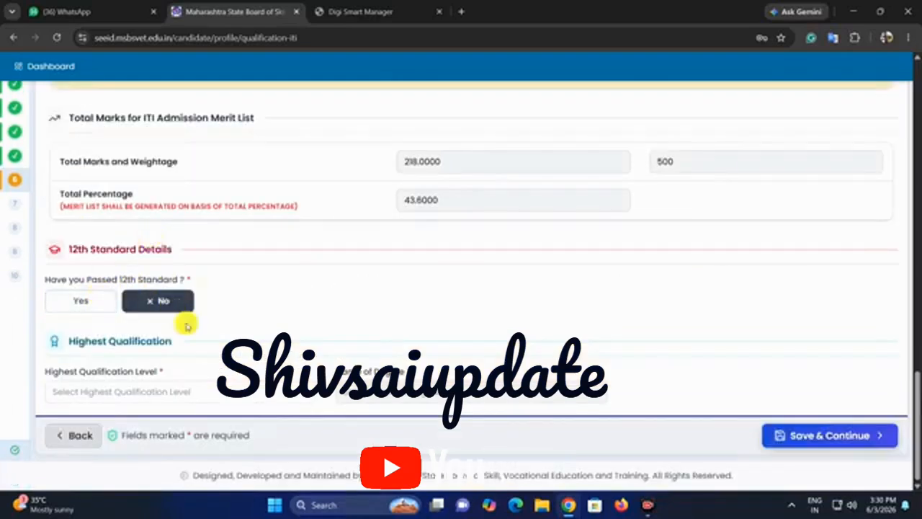
left_click_drag(37, 373, 155, 371)
left_click(150, 392)
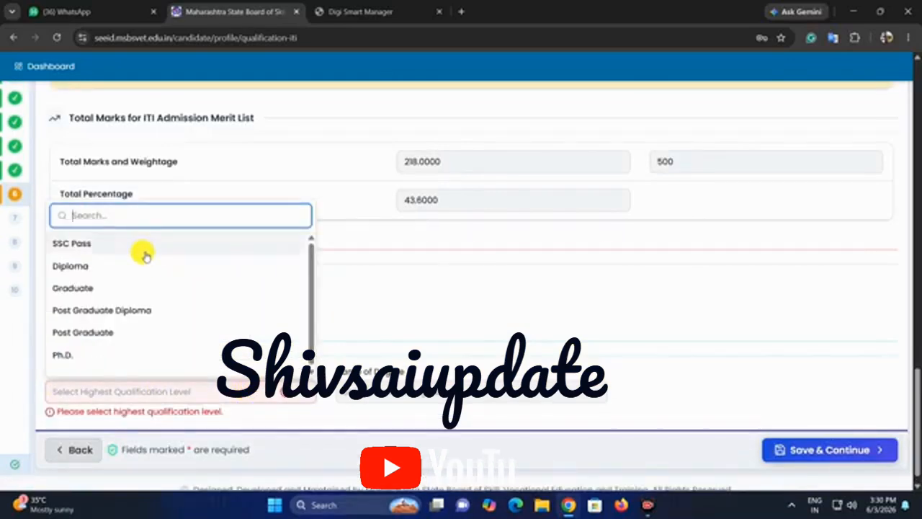
left_click(108, 247)
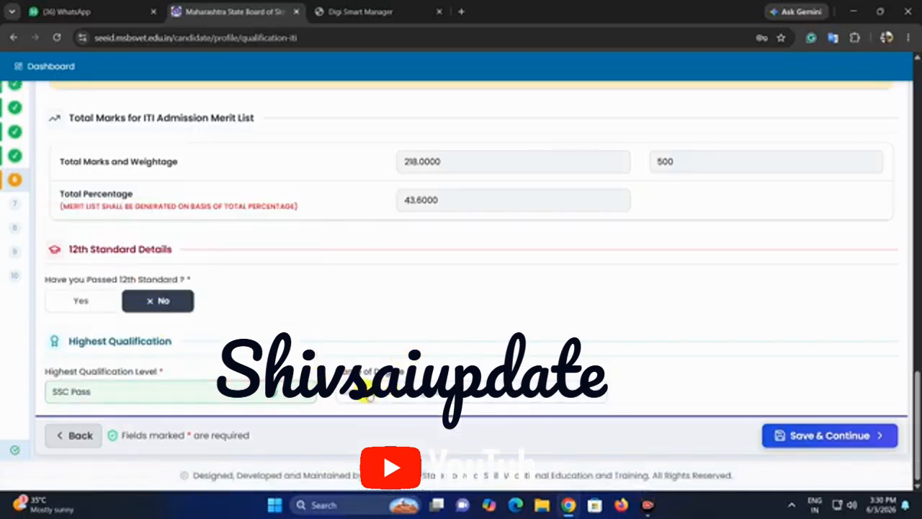
left_click(380, 400)
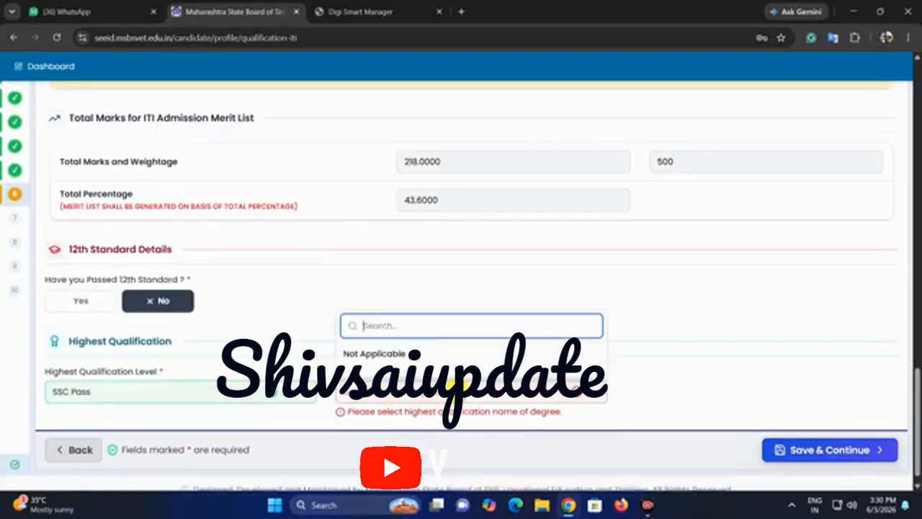
left_click(461, 354)
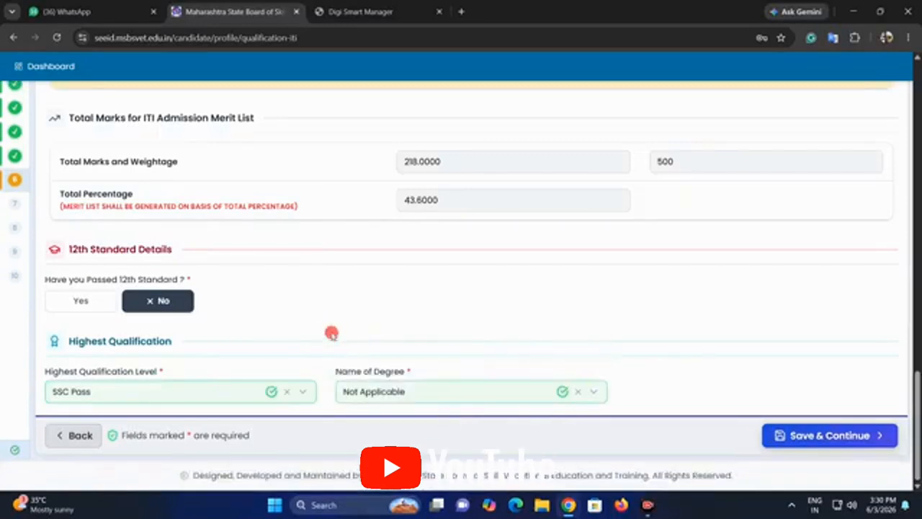
Save the qualification details and confirm the submission of the 10th standard marks.
left_click(193, 396)
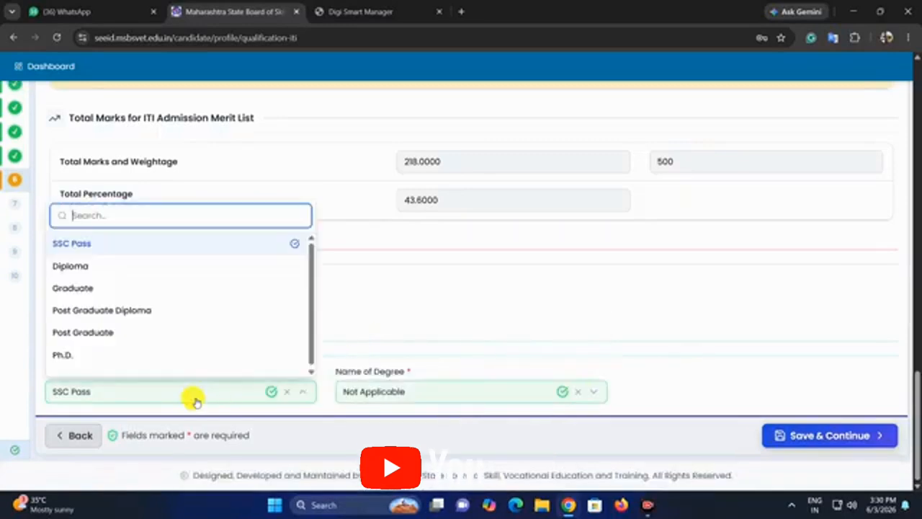
left_click(424, 301)
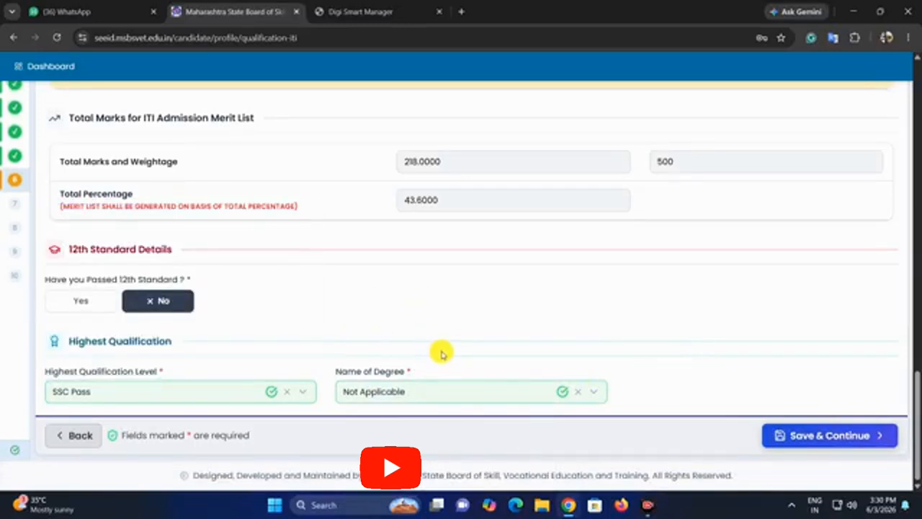
left_click(792, 436)
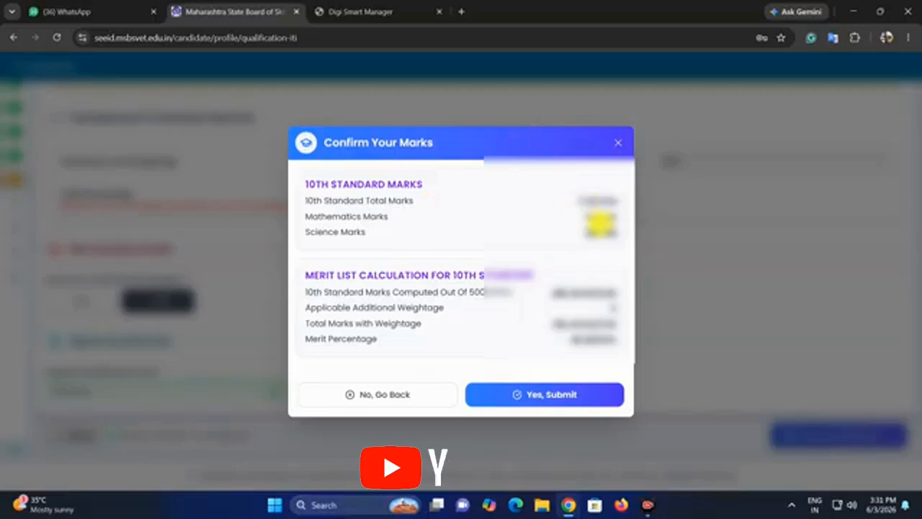
left_click(572, 396)
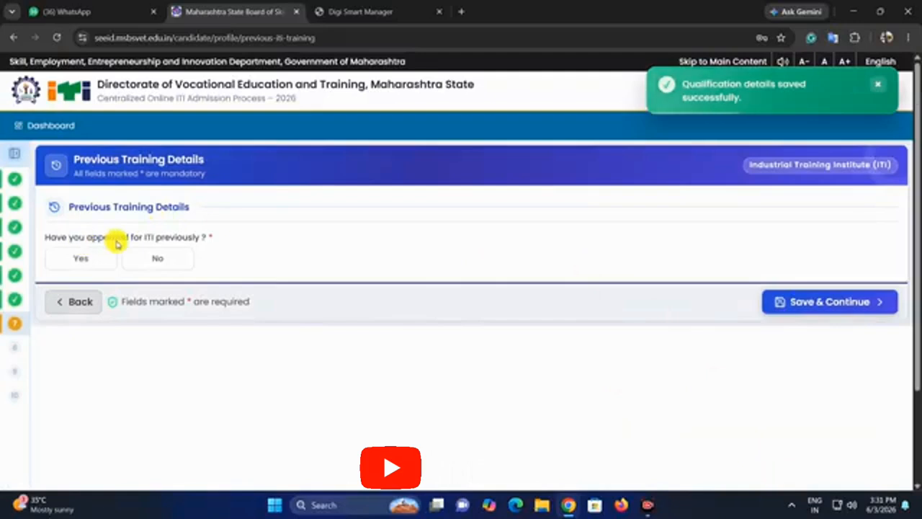
left_click(82, 256)
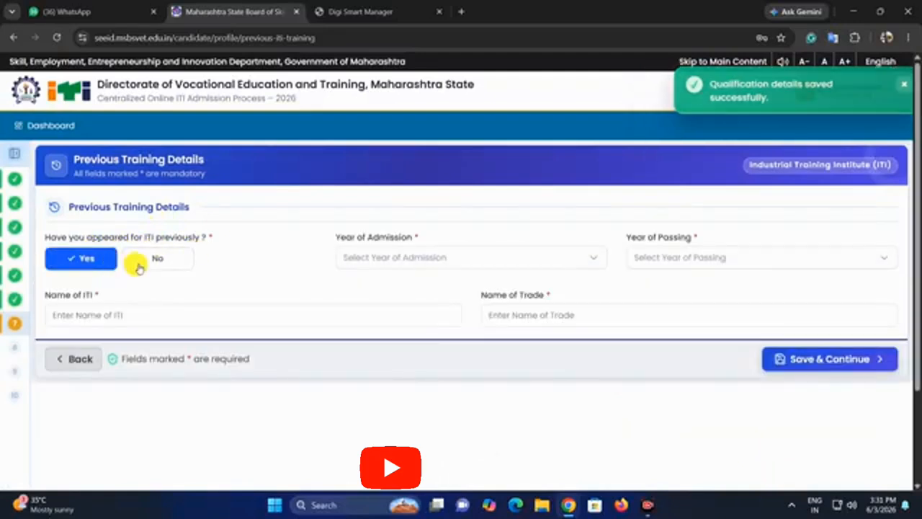
left_click(410, 260)
left_click(646, 257)
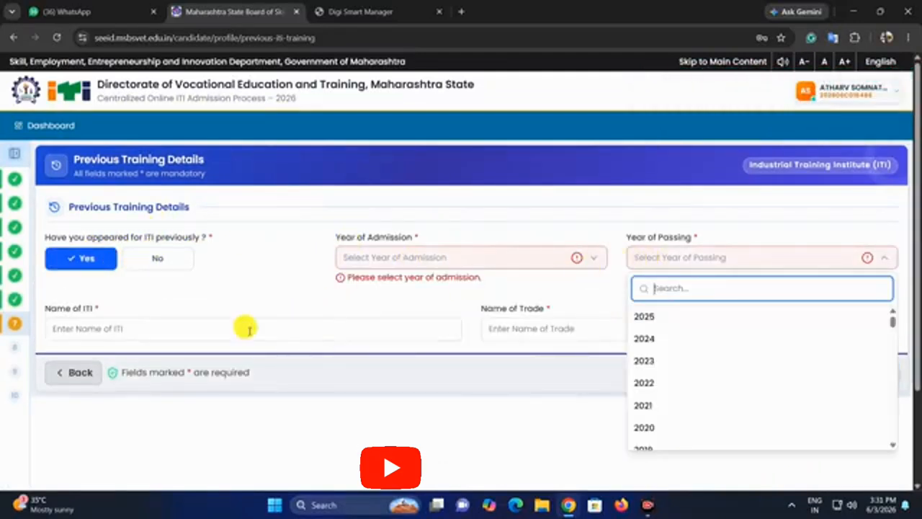
left_click(182, 330)
left_click(528, 329)
left_click(170, 291)
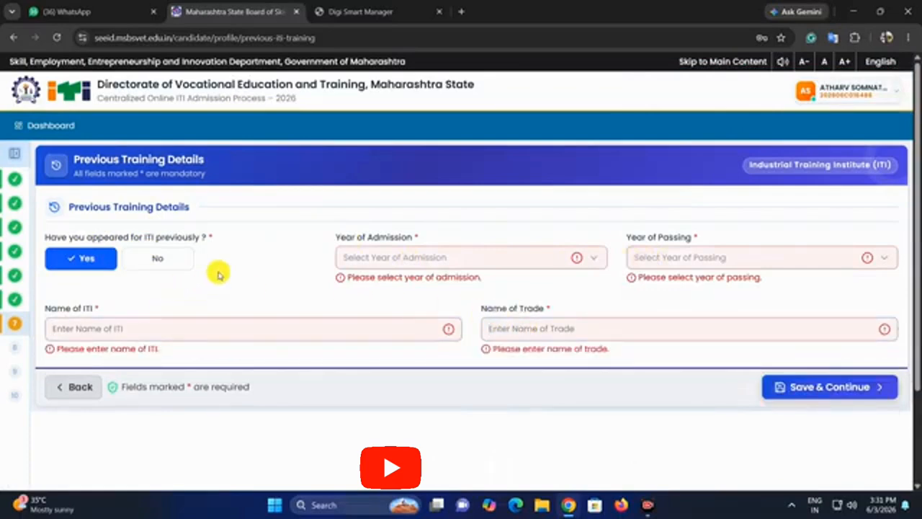
Answer No to having appeared for ITI previously and save the previous training details.
left_click(160, 257)
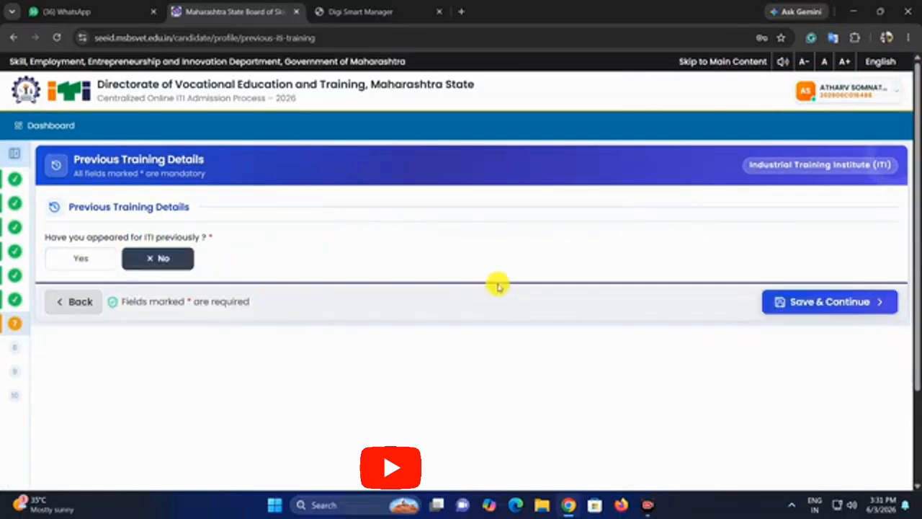
scroll(497, 282, "down", 1)
left_click(851, 245)
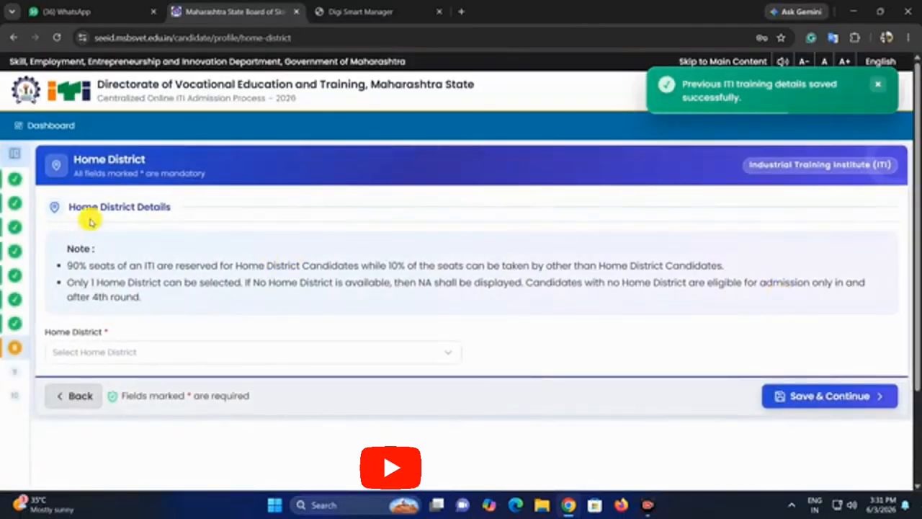
Set the home district to 10th Standard School District - Pune and save the home district details.
left_click_drag(52, 333, 103, 335)
left_click(139, 336)
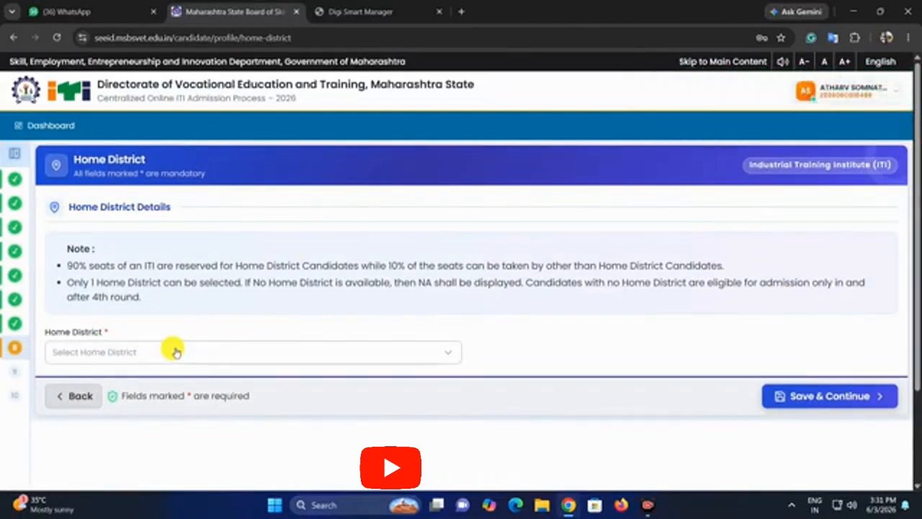
left_click(136, 353)
left_click(175, 312)
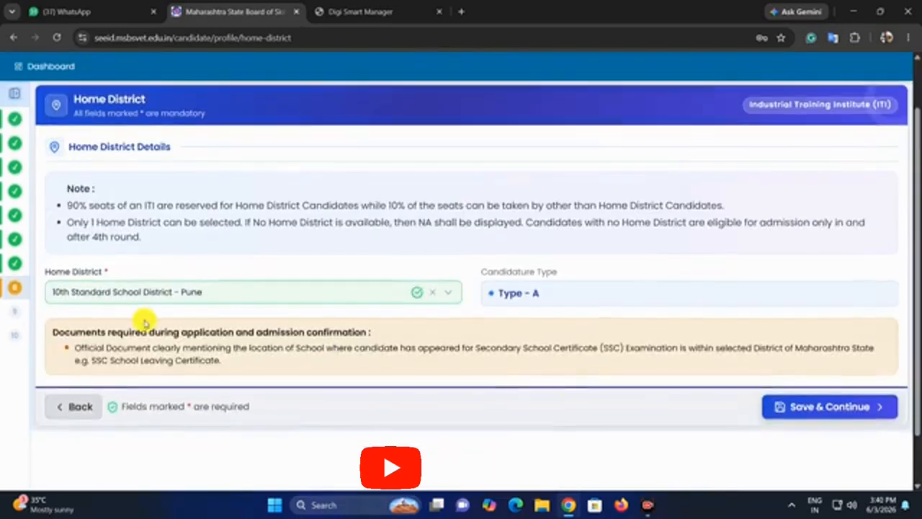
scroll(141, 295, "down", 1)
left_click(137, 232)
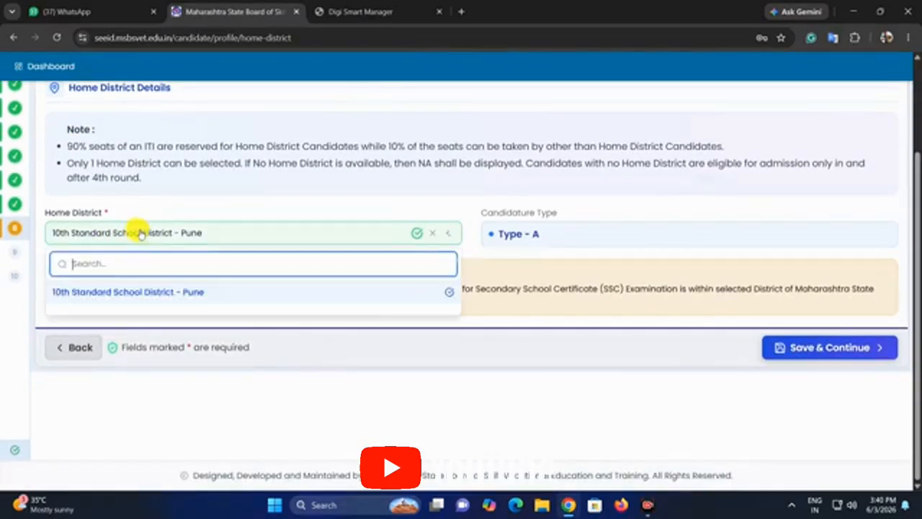
left_click(158, 292)
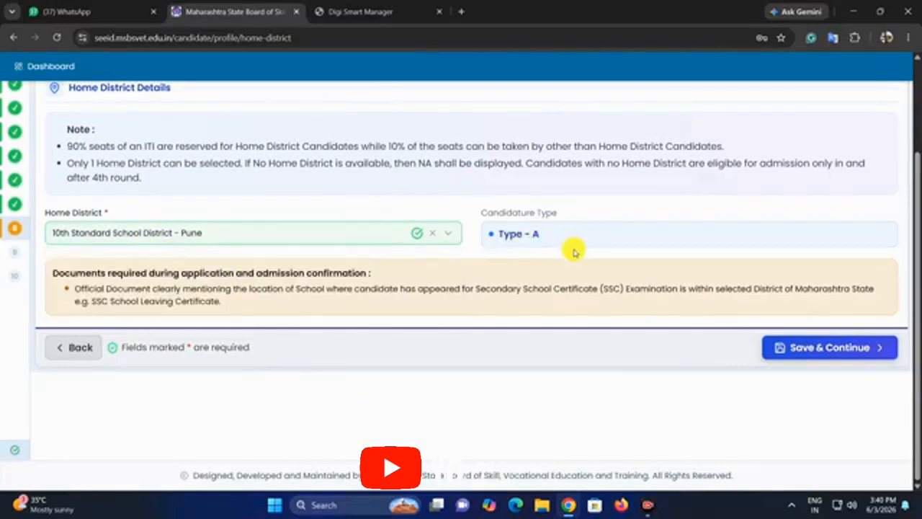
left_click(836, 353)
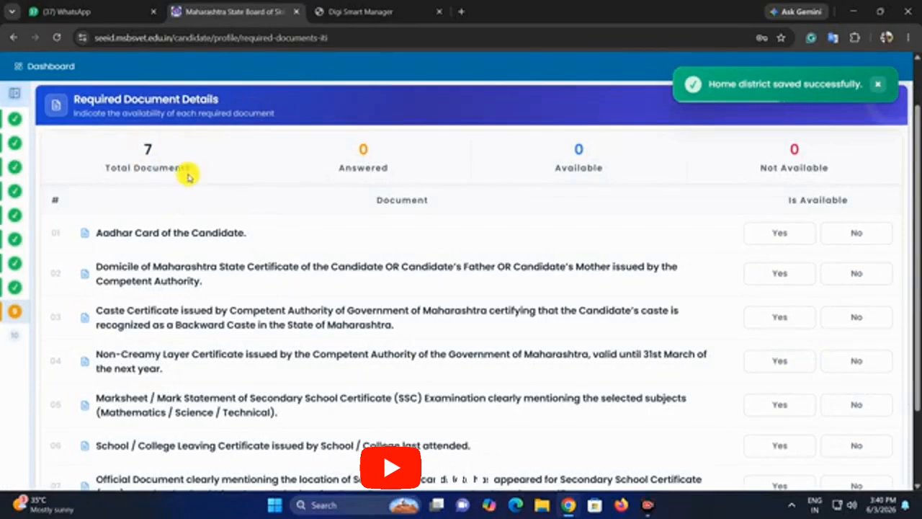
Mark the Aadhar card, the Maharashtra domicile certificate and the caste certificate as available.
left_click_drag(93, 167, 420, 169)
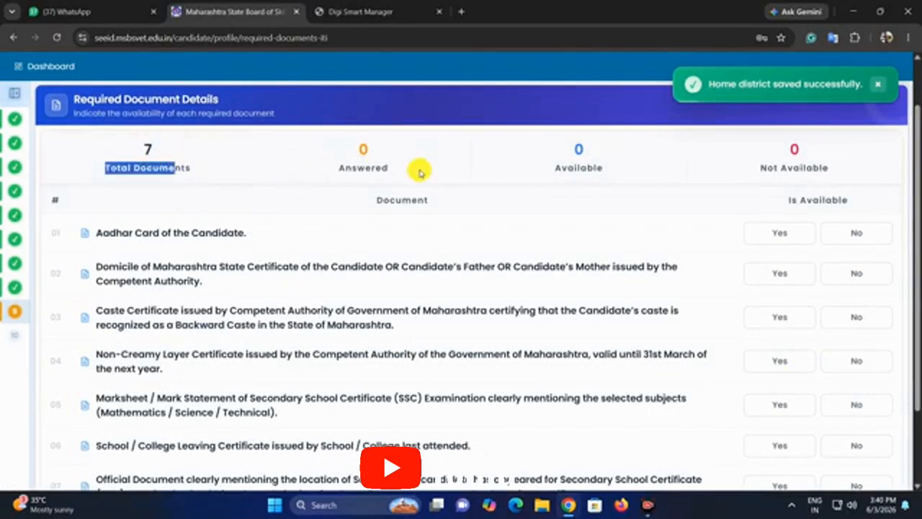
left_click(837, 193)
scroll(137, 206, "down", 2)
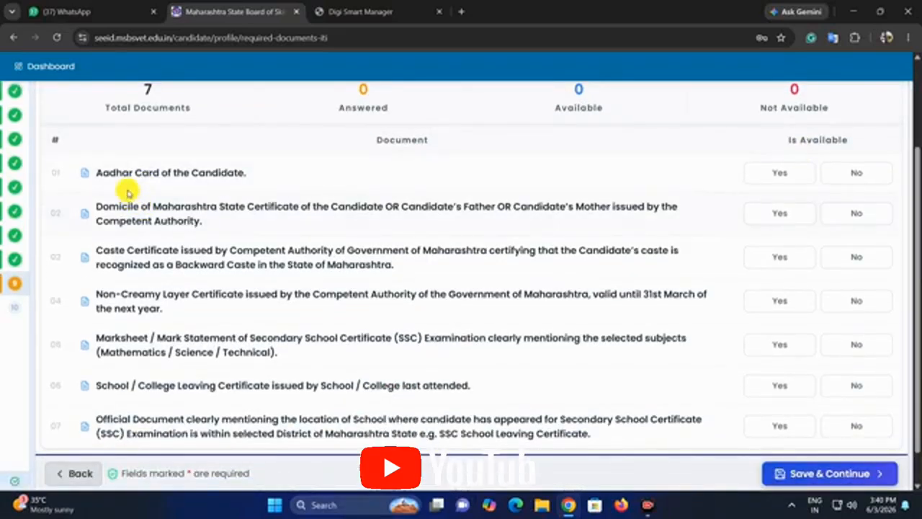
left_click(792, 178)
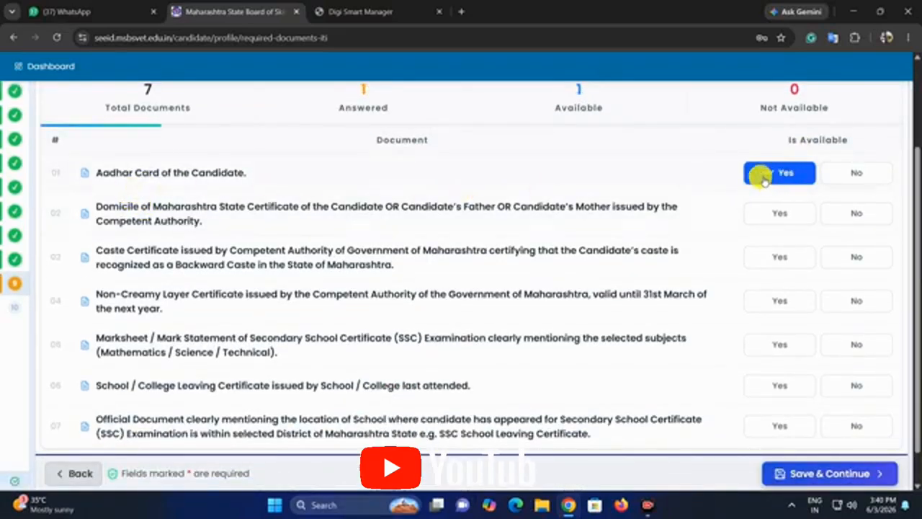
left_click_drag(149, 221, 782, 214)
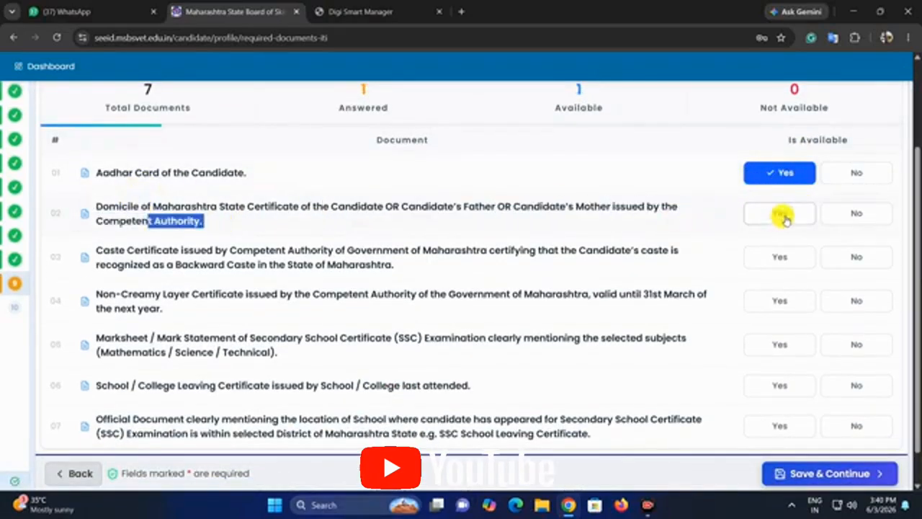
left_click(782, 214)
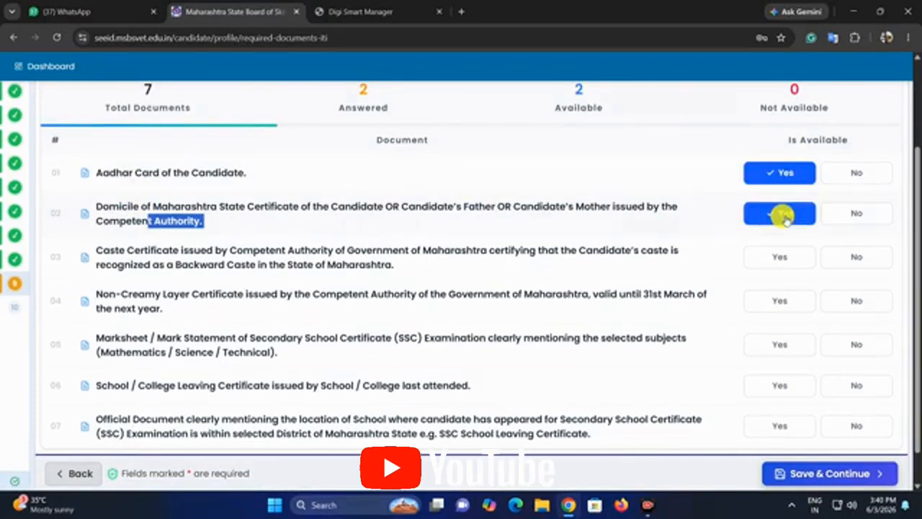
left_click(791, 259)
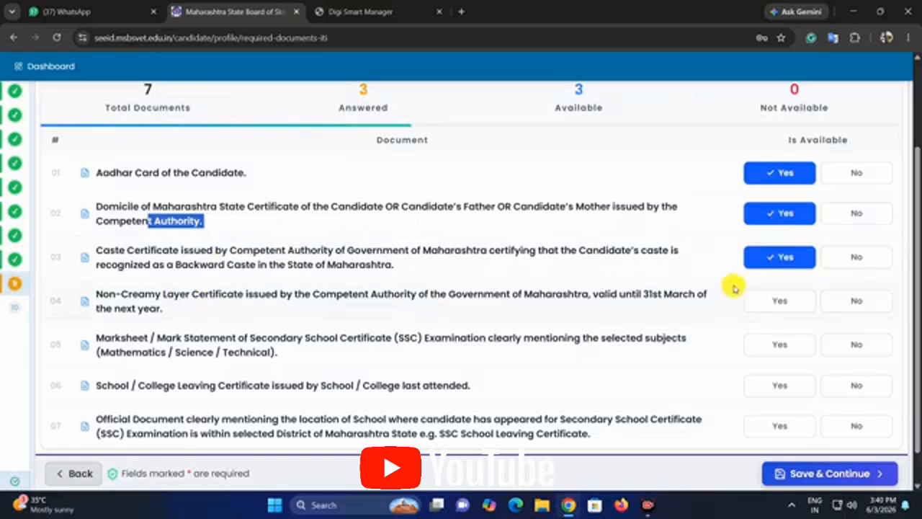
Mark the Non-Creamy Layer Certificate as not available, and the SSC marksheet, leaving certificate and school location document as available.
left_click(857, 302)
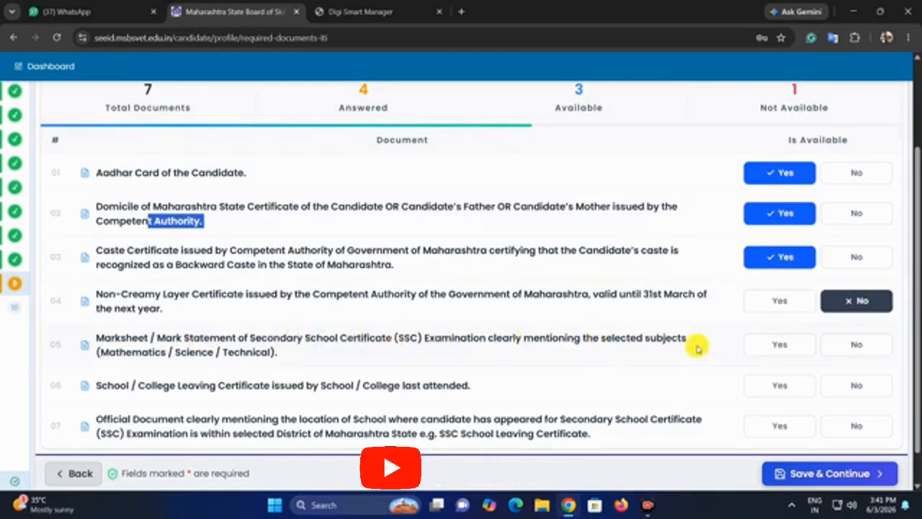
left_click(770, 345)
scroll(322, 335, "down", 1)
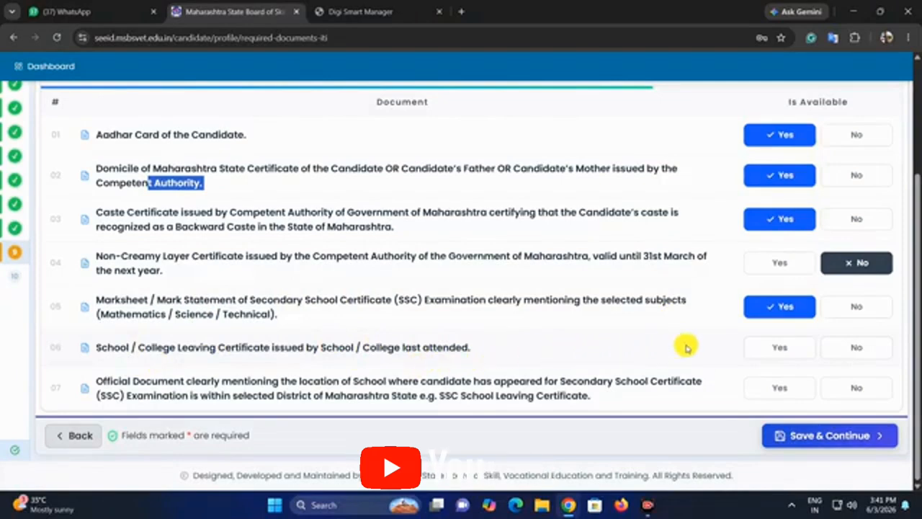
left_click(780, 348)
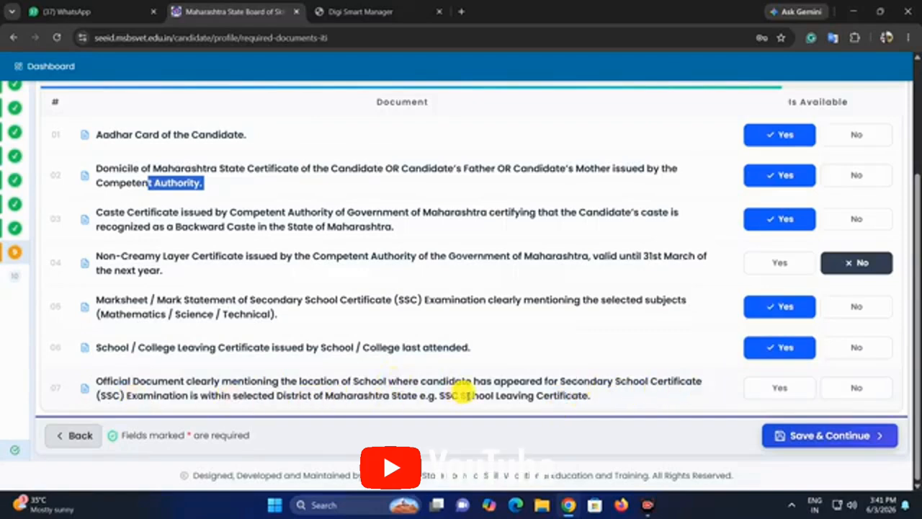
left_click(771, 388)
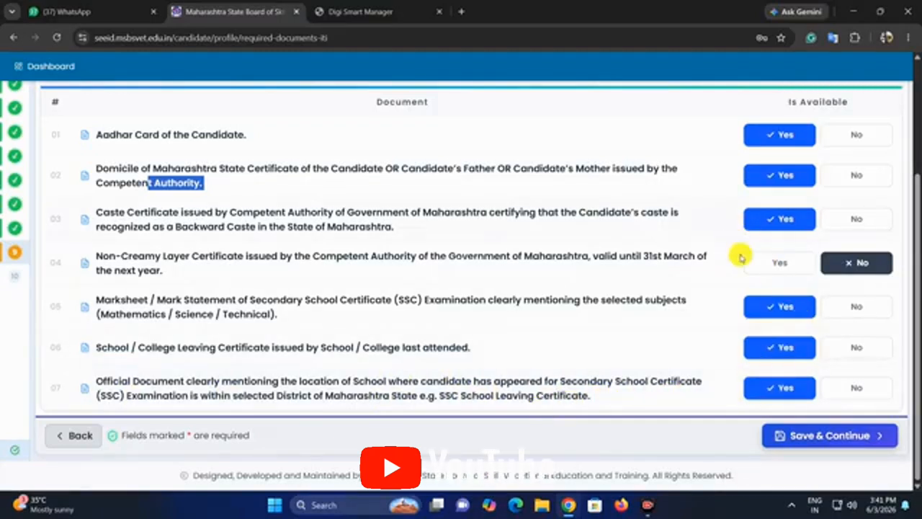
Save the required documents list and accept the document availability confirmation.
left_click(834, 441)
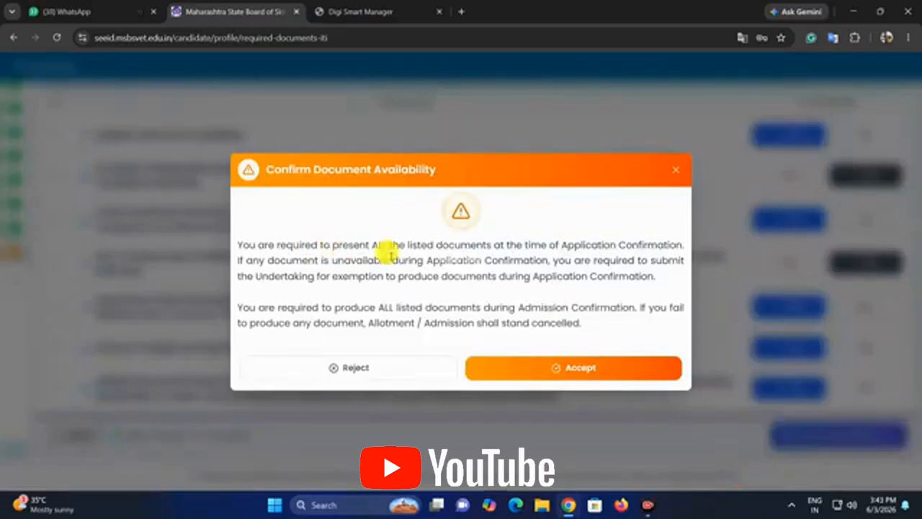
left_click_drag(322, 261, 494, 261)
left_click_drag(611, 259, 572, 277)
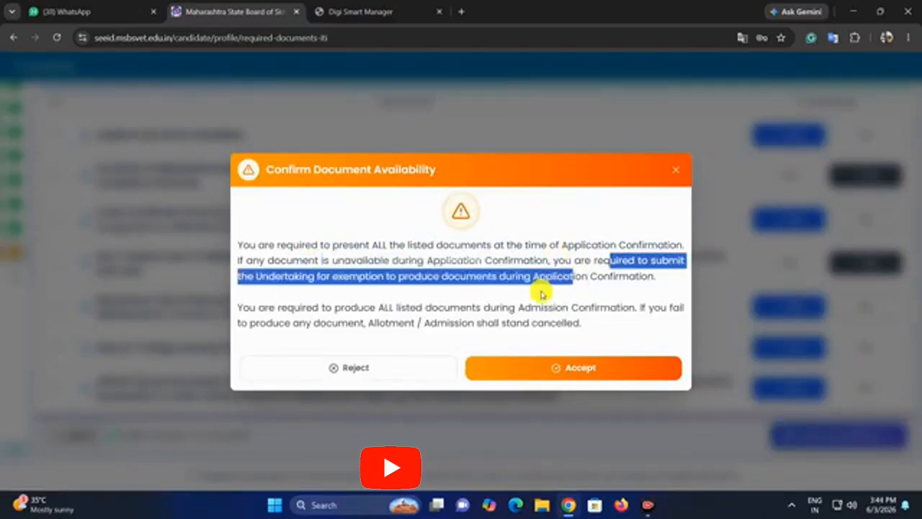
left_click(418, 281)
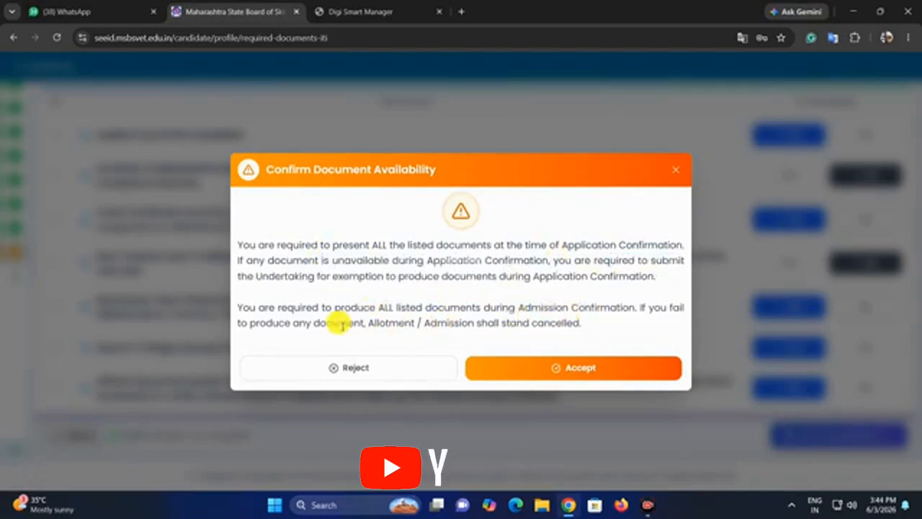
left_click_drag(494, 325, 608, 321)
left_click(607, 320)
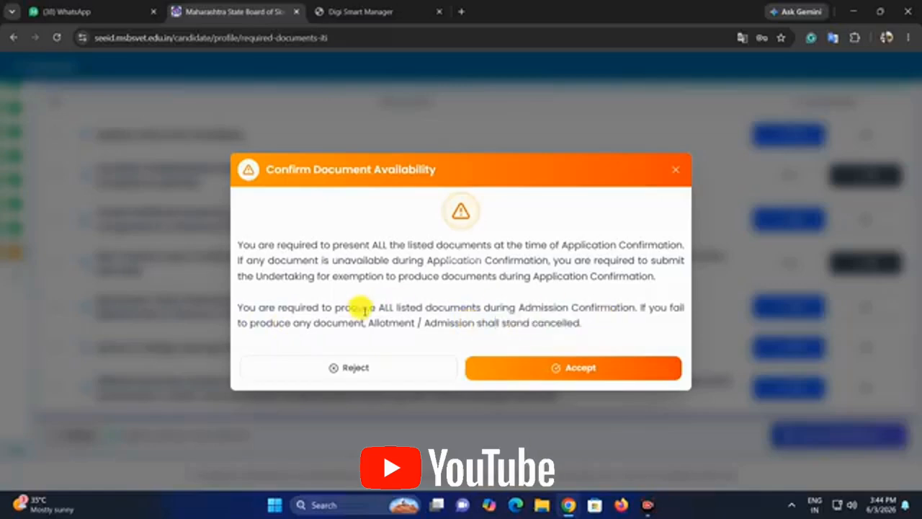
left_click(585, 364)
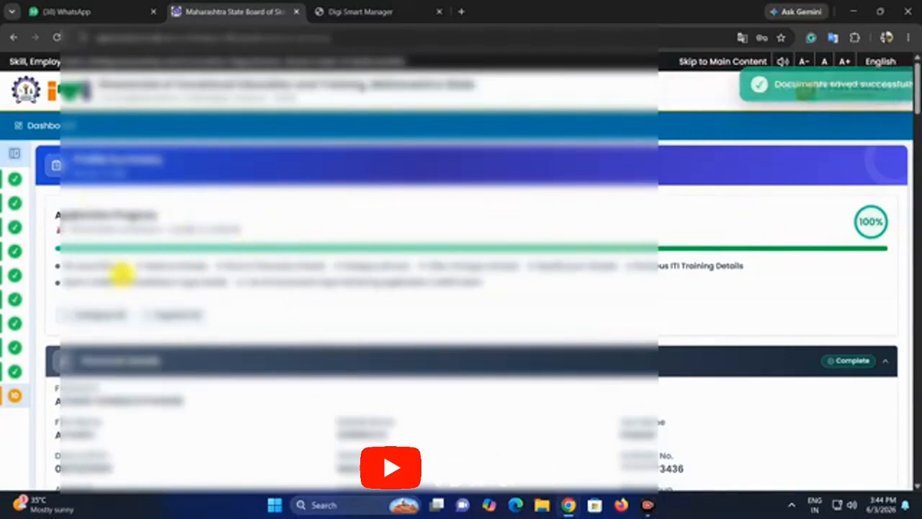
Review the profile summary from the personal details through the required documents list to the candidate's declaration.
scroll(375, 283, "down", 5)
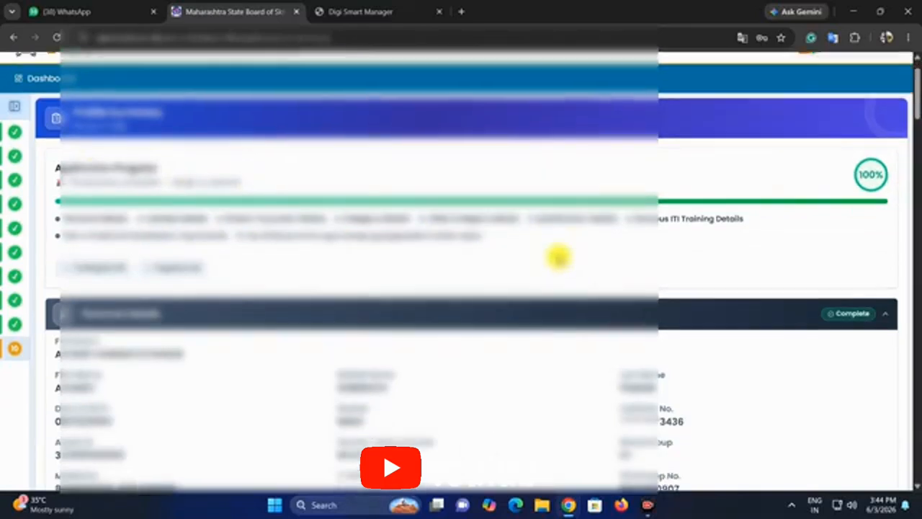
scroll(617, 260, "down", 7)
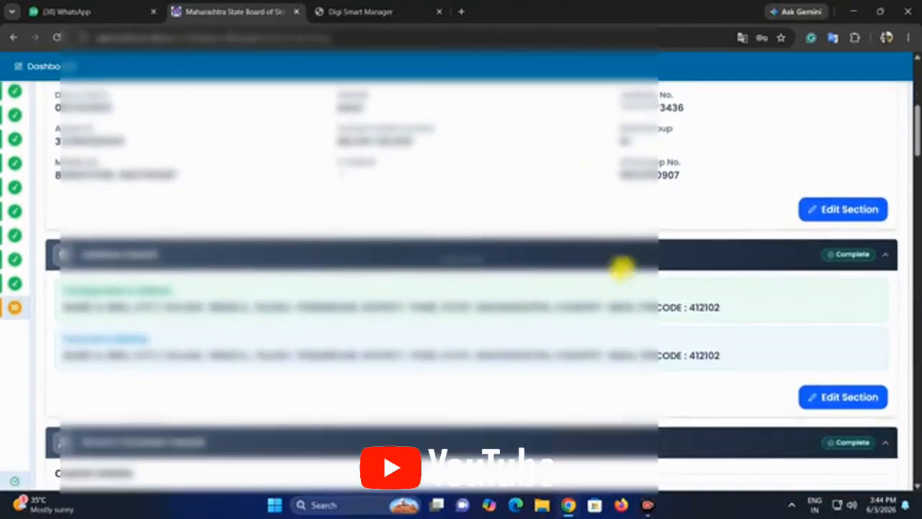
scroll(638, 277, "down", 12)
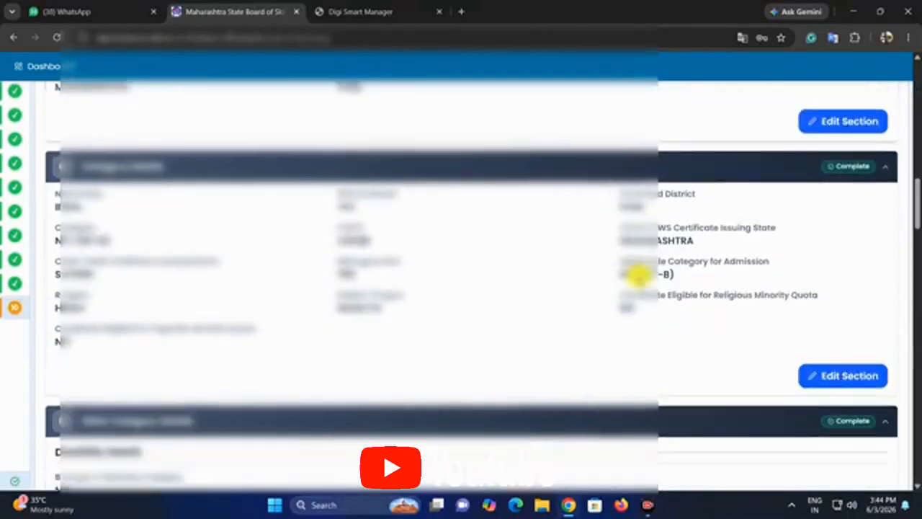
scroll(637, 277, "down", 8)
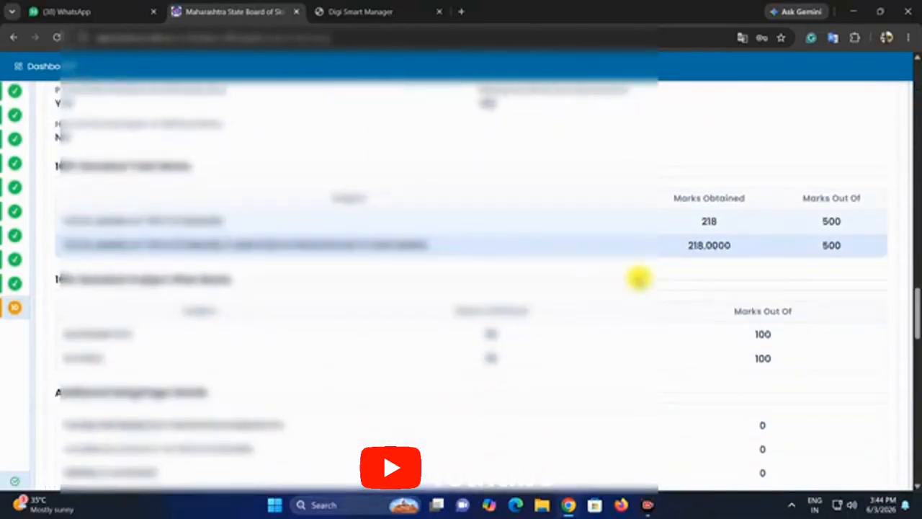
scroll(639, 277, "down", 2)
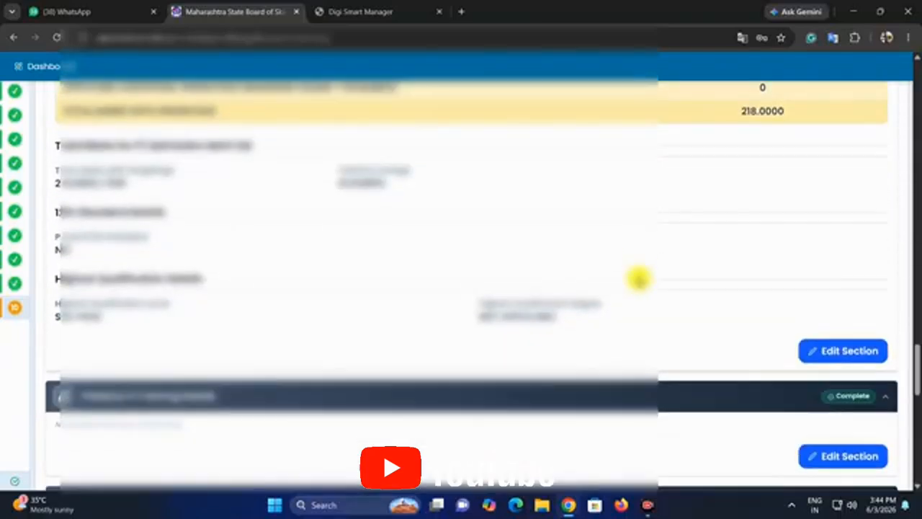
scroll(639, 278, "down", 10)
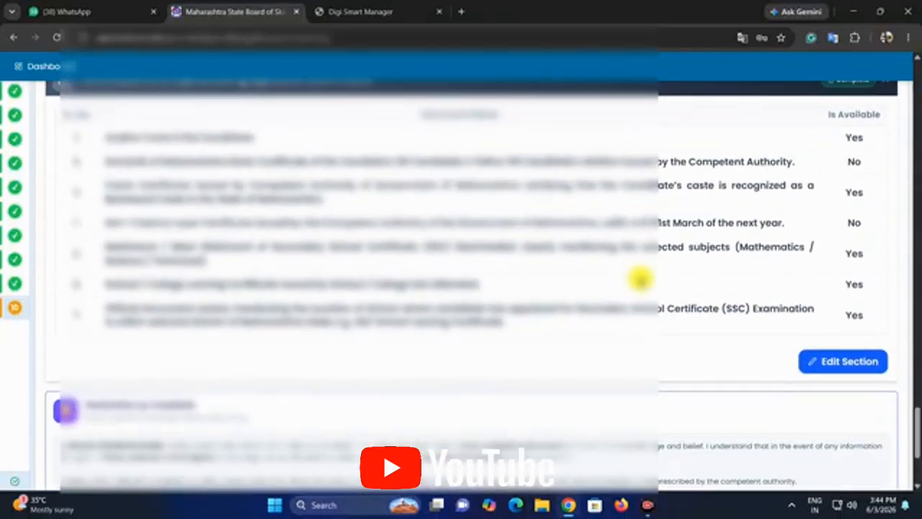
scroll(623, 317, "up", 1)
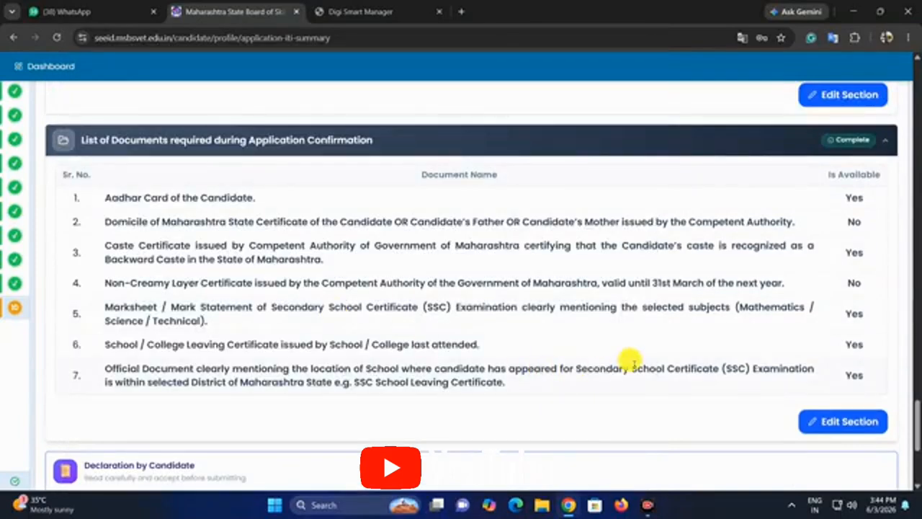
scroll(562, 361, "down", 1)
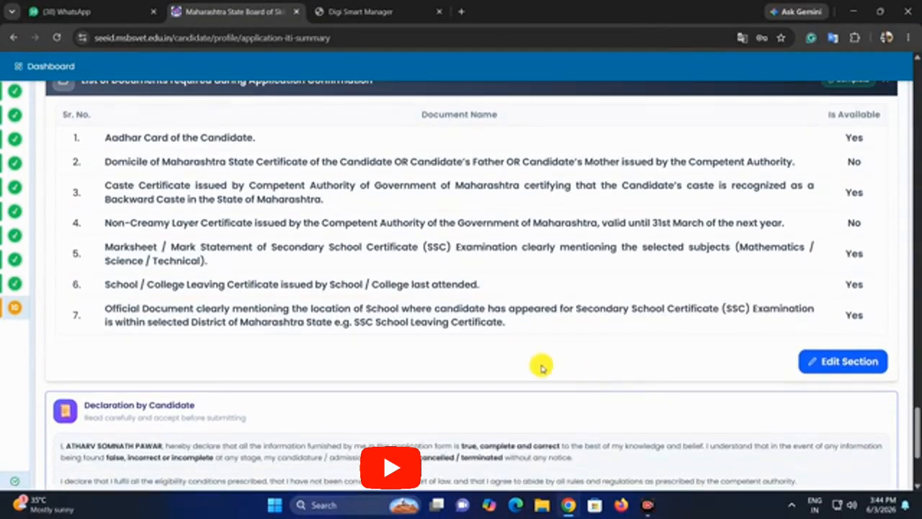
scroll(469, 310, "down", 3)
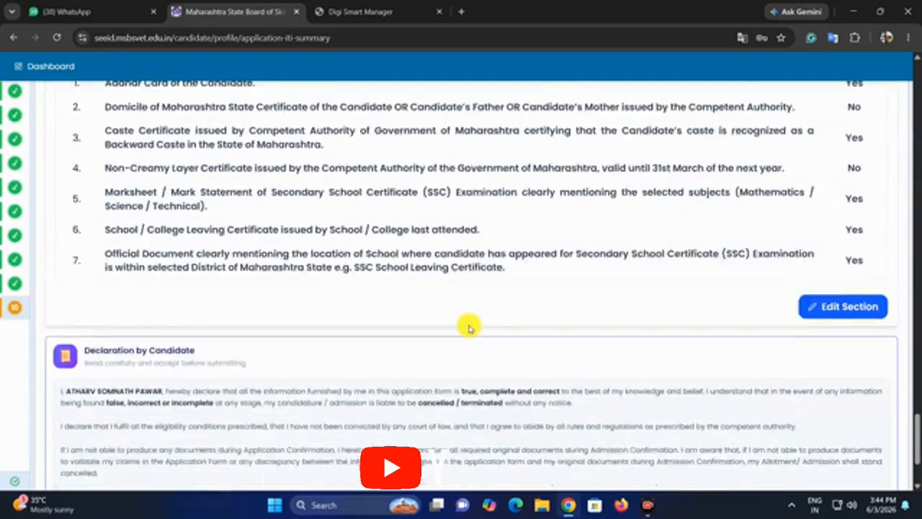
Accept the candidate's declaration, then lock the profile and confirm the submission of the application.
left_click(66, 380)
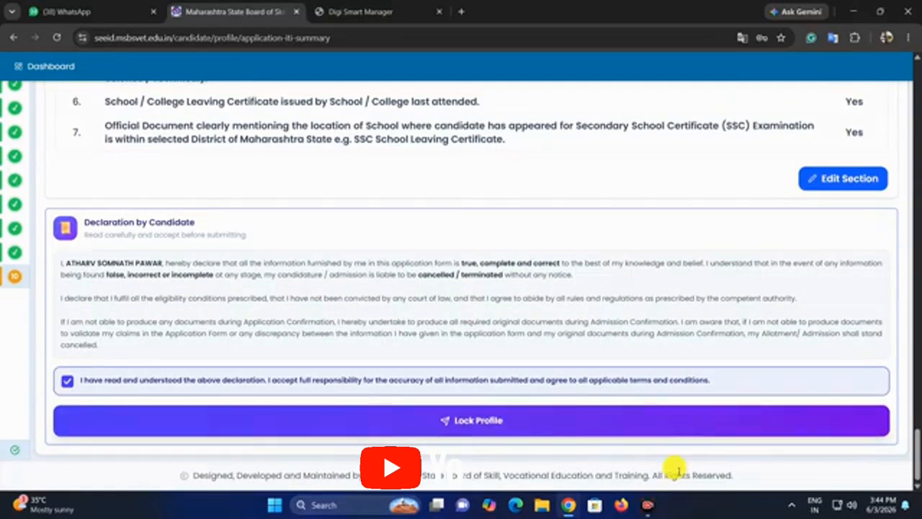
left_click(481, 424)
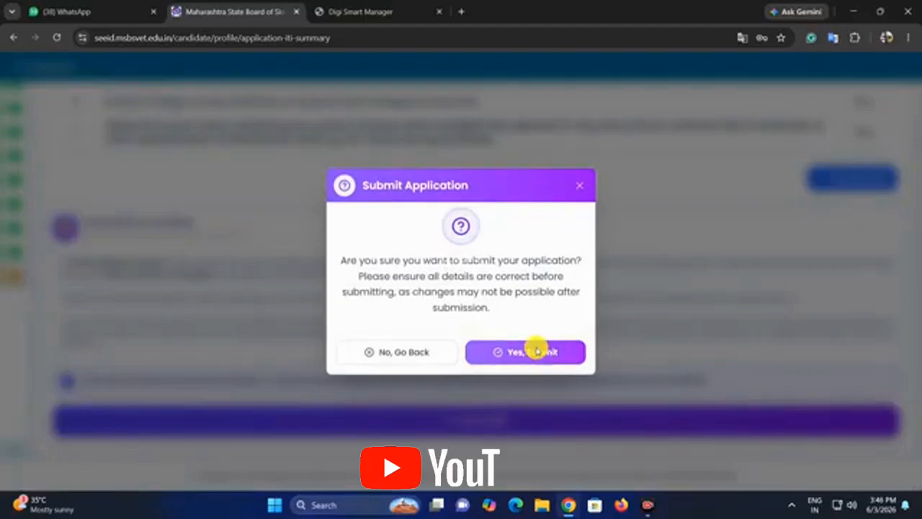
left_click(535, 350)
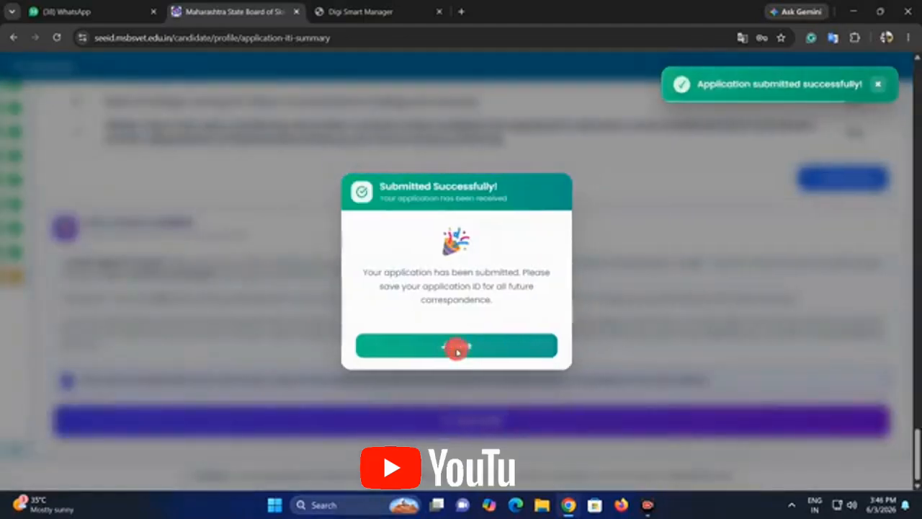
left_click(456, 348)
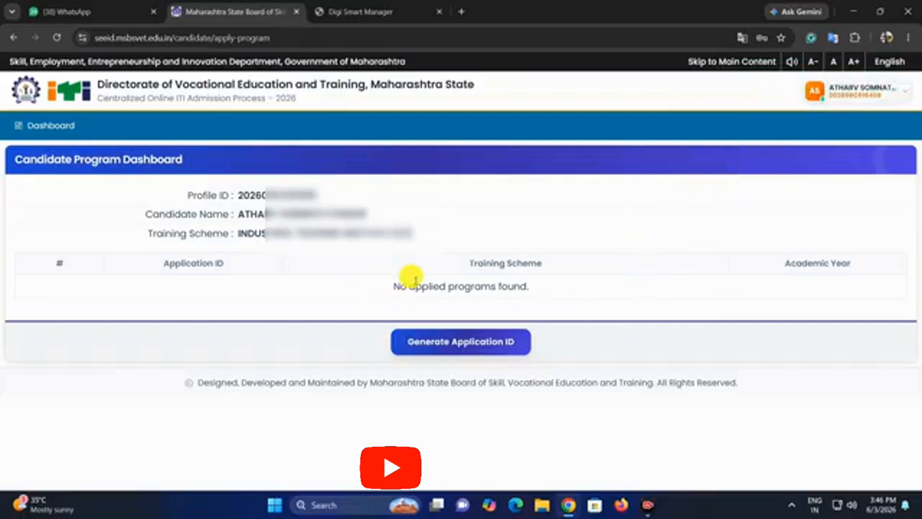
Generate the application ID for the ITI program and start the application fee payment.
left_click_drag(390, 291, 578, 292)
left_click(579, 293)
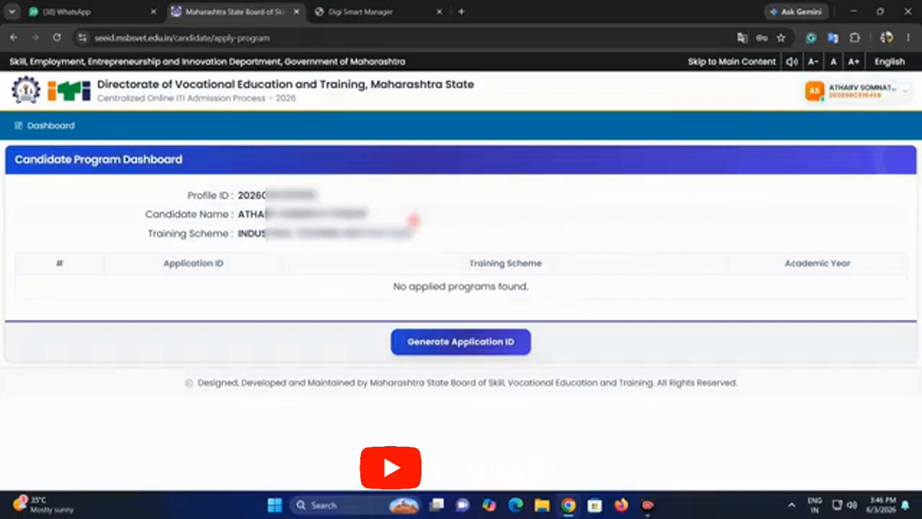
left_click(477, 345)
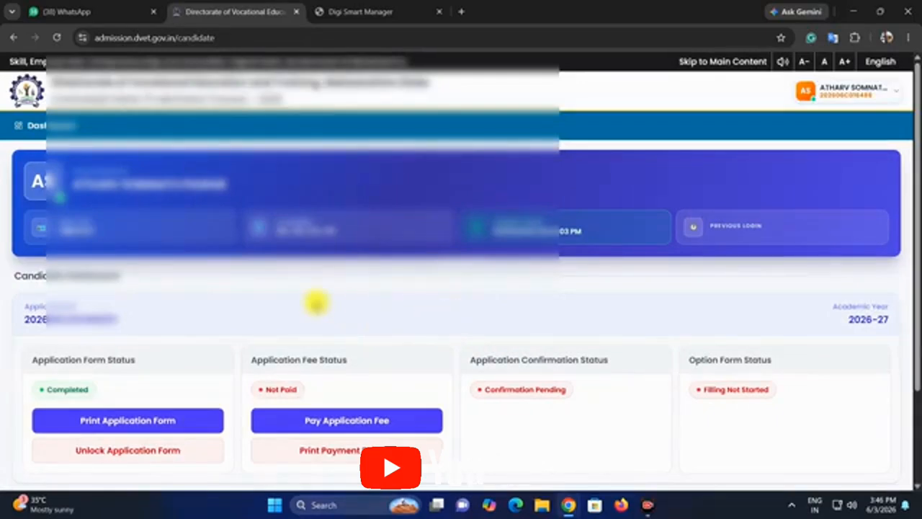
scroll(372, 303, "down", 3)
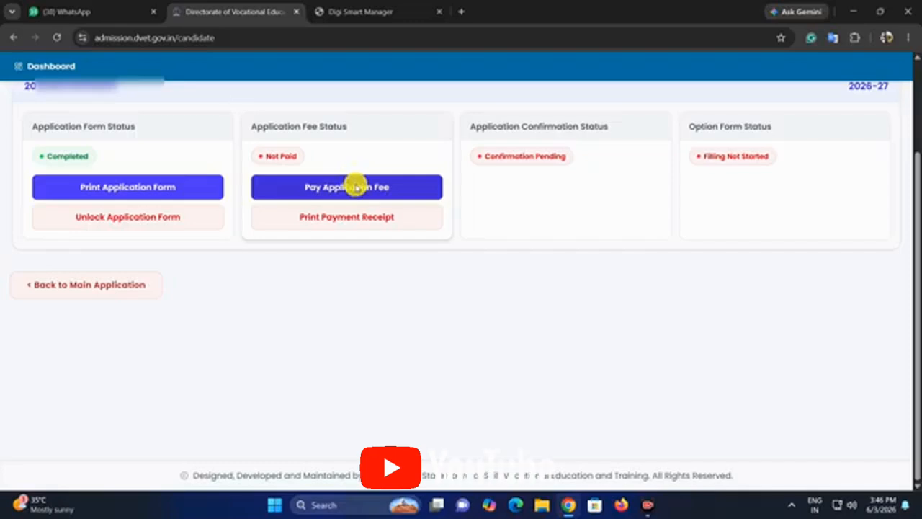
left_click(356, 186)
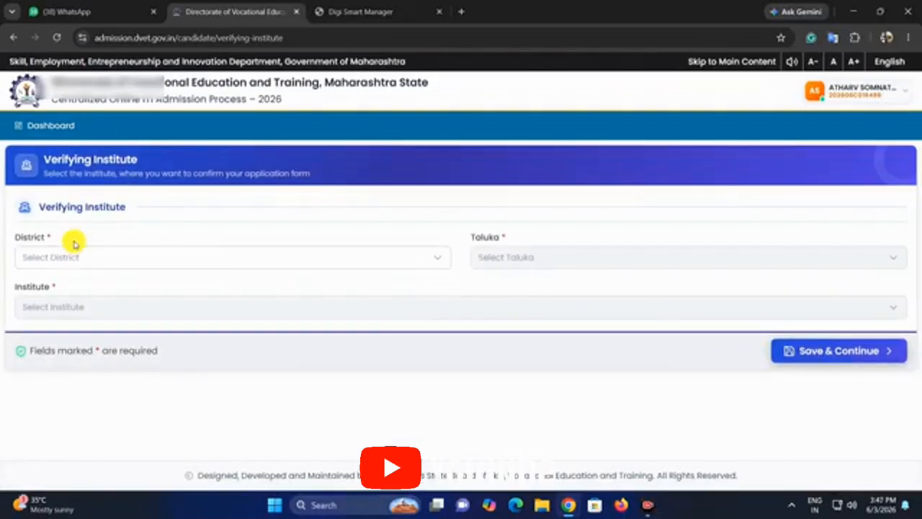
Set the verifying institute's district to Pune and search for a taluka starting with "kh".
left_click(132, 256)
type("pun")
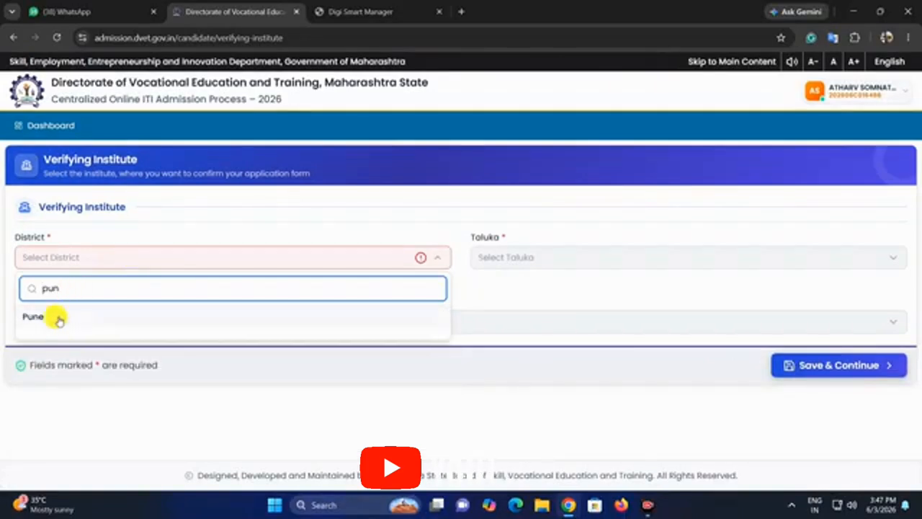
left_click(55, 317)
left_click(597, 257)
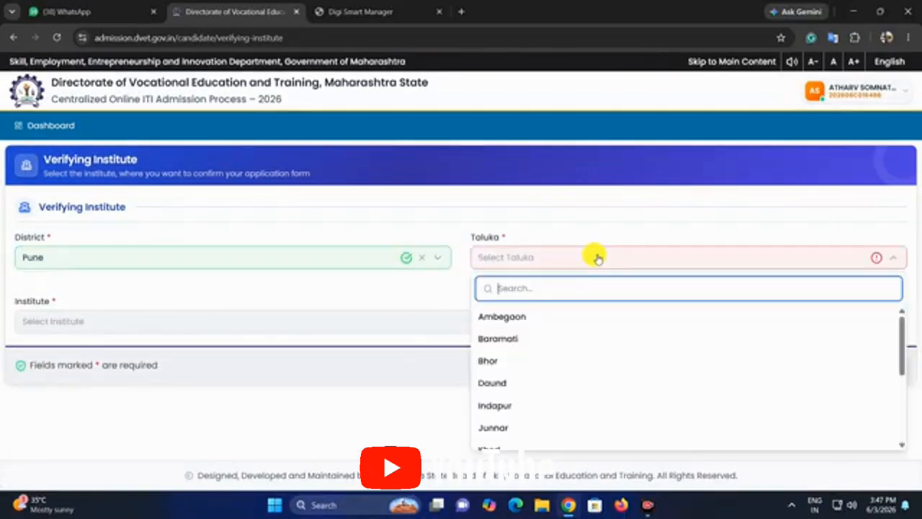
type("k")
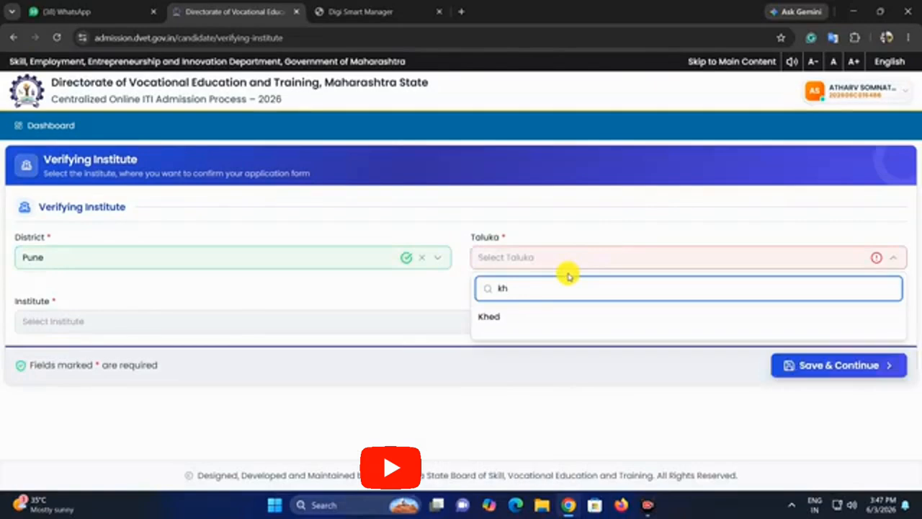
type("h")
key("BackSpace")
key("BackSpace")
Set the verifying institute's district to Satara and its taluka to Khandala.
left_click(260, 257)
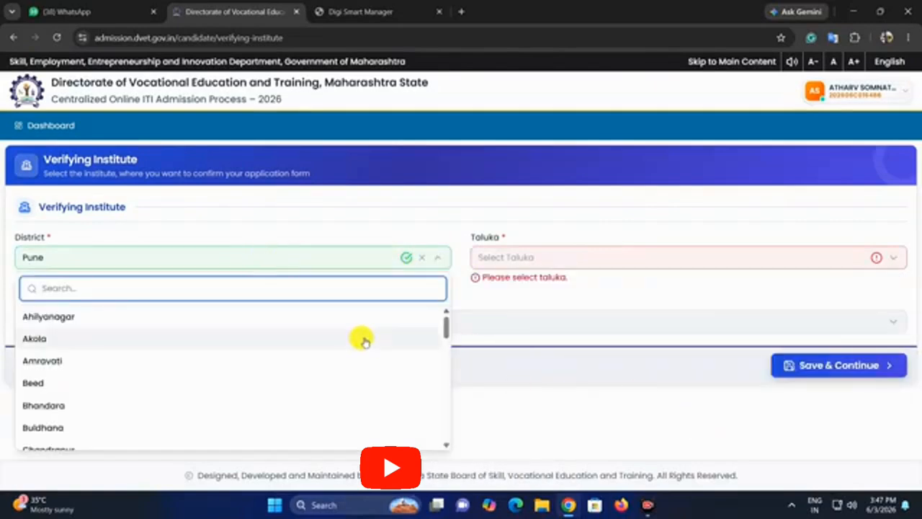
type("sa")
left_click(136, 364)
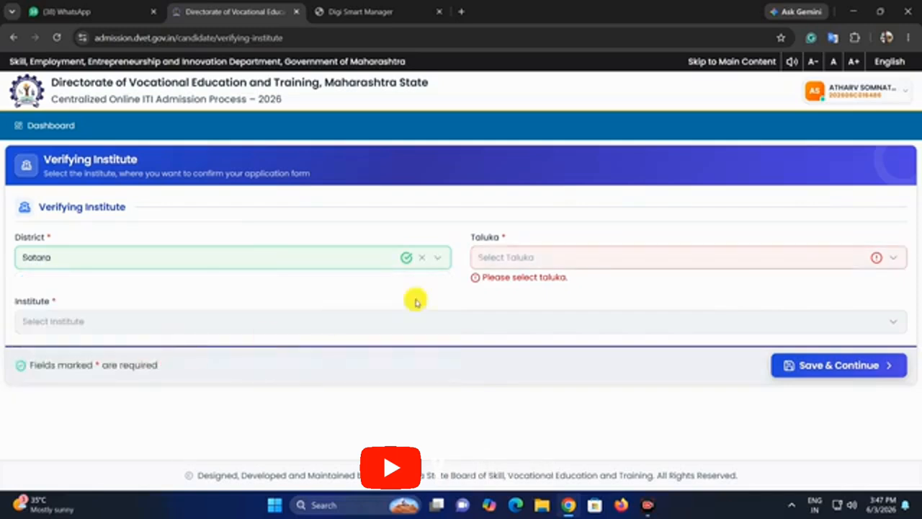
left_click(584, 252)
type("kh")
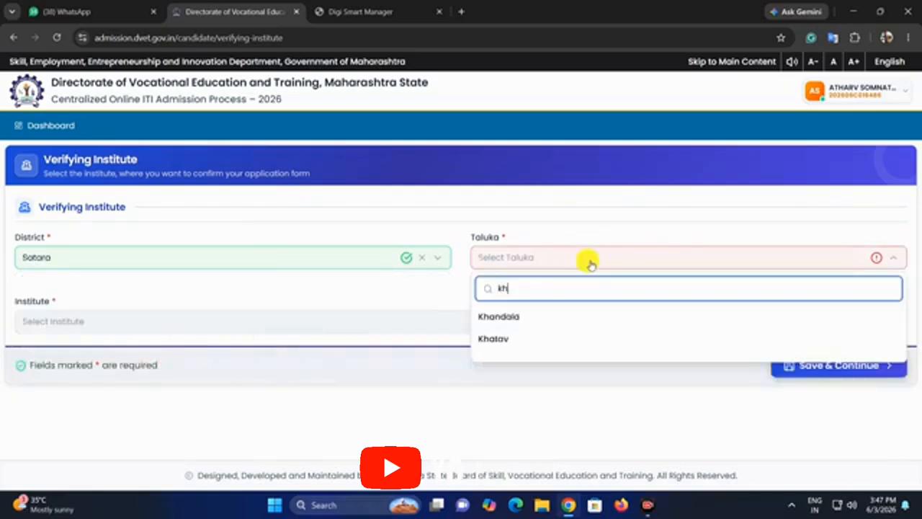
left_click(551, 313)
Select Government Industrial Training Institute, Lonand as the verifying institute and save the selection.
left_click(281, 306)
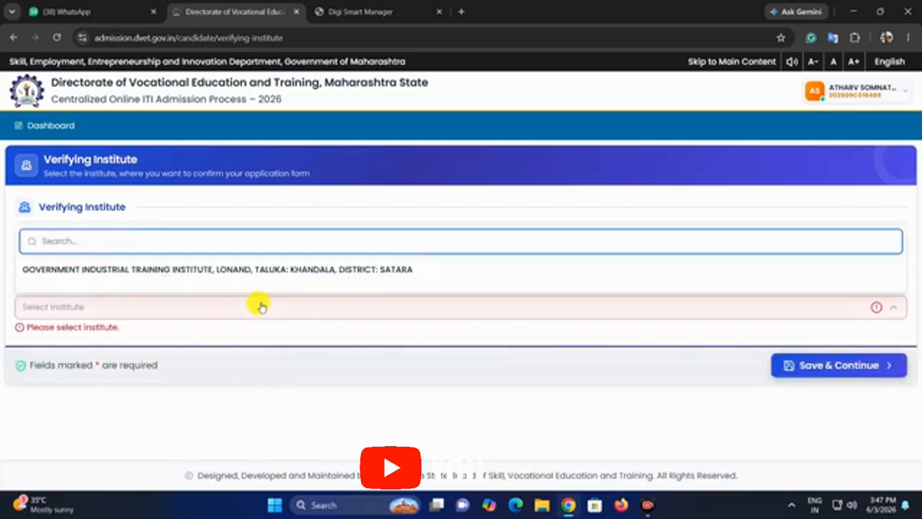
left_click(194, 283)
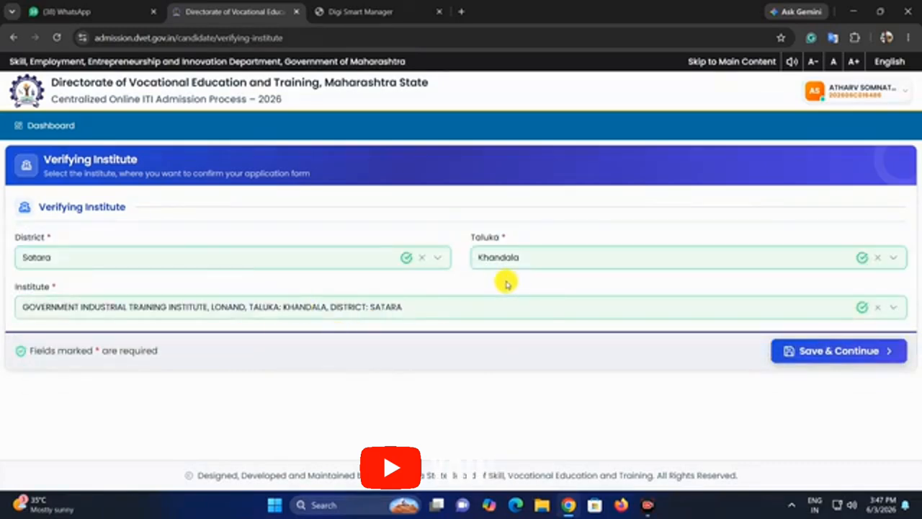
left_click(841, 353)
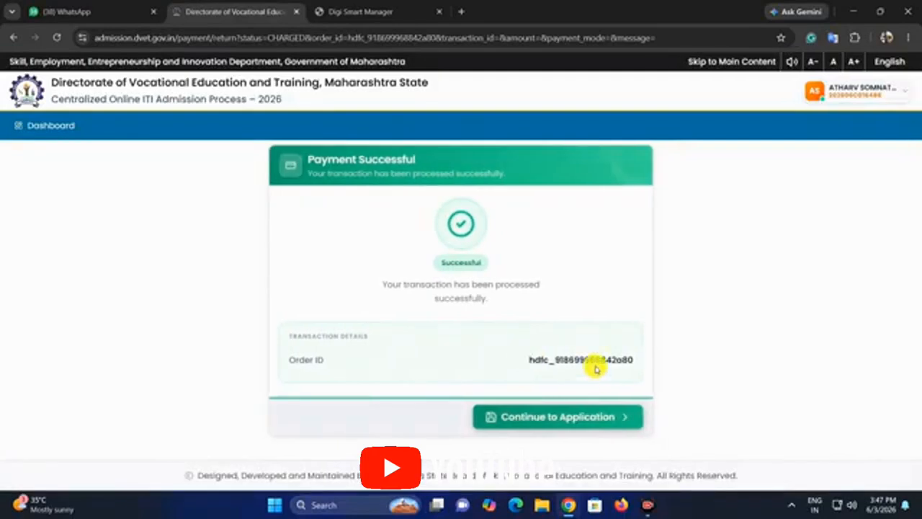
Continue to the paid application, download the application form and preview its printout.
left_click(559, 416)
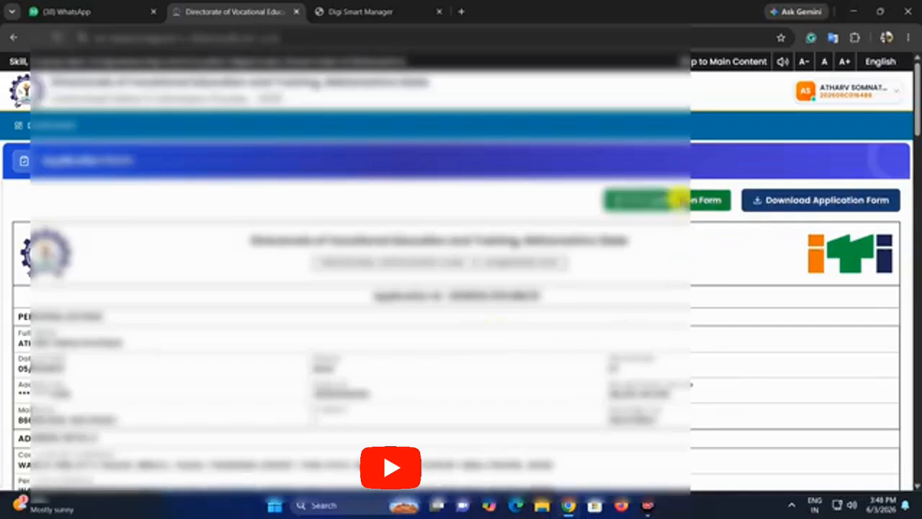
left_click(798, 200)
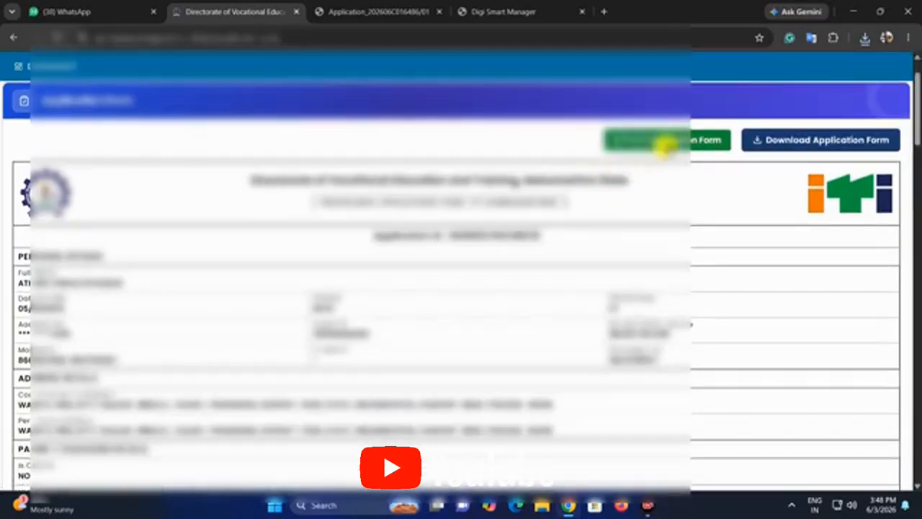
left_click(663, 141)
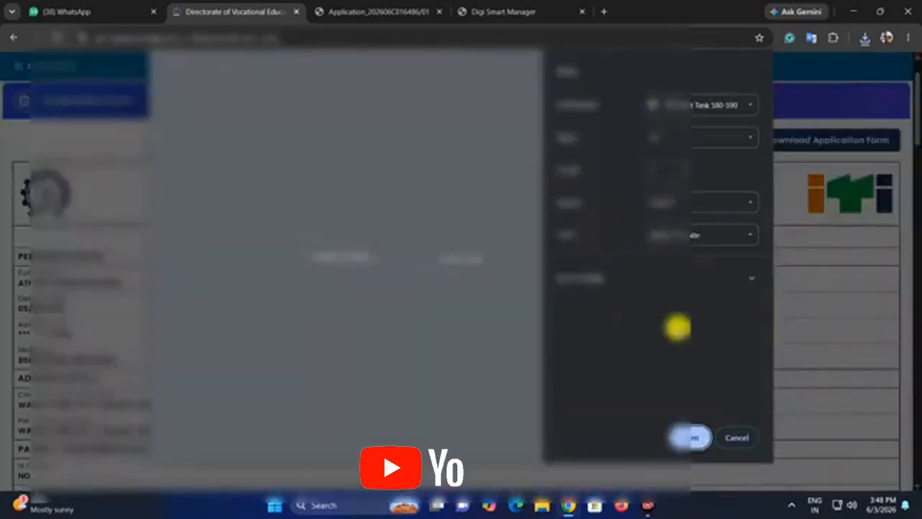
scroll(377, 262, "down", 5)
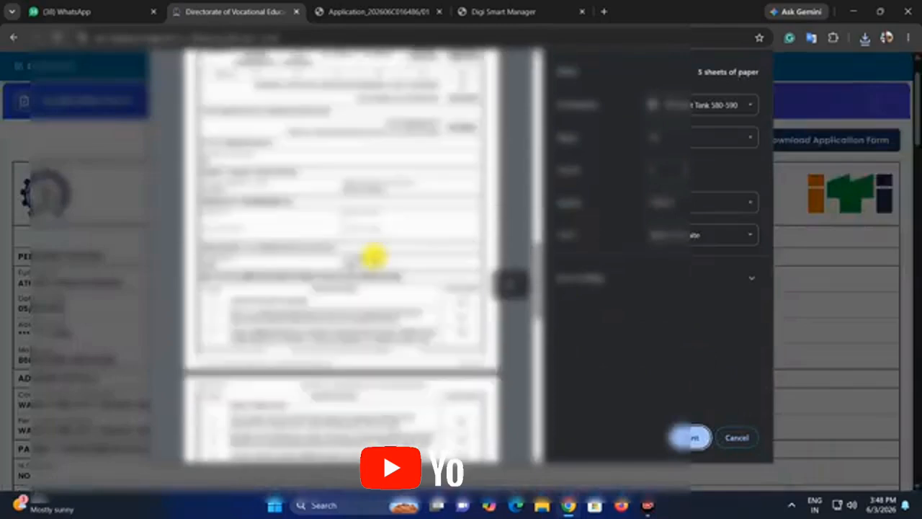
left_click(727, 437)
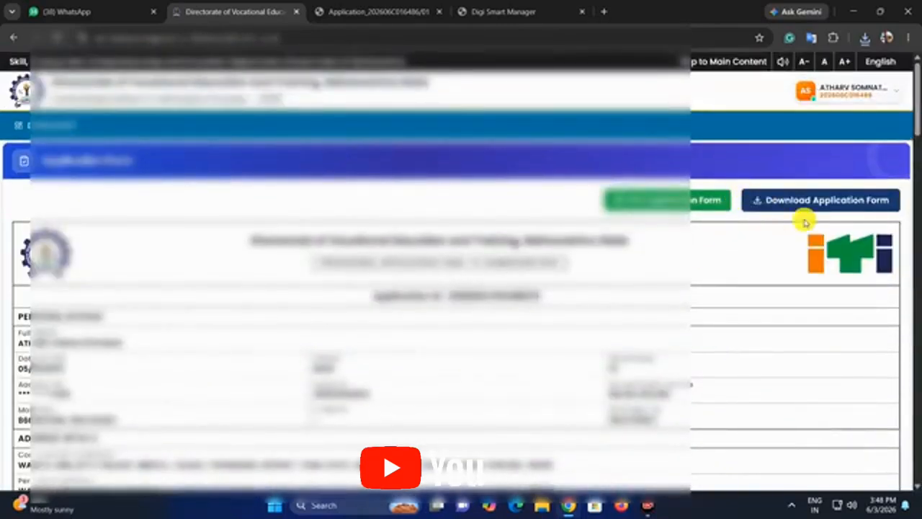
left_click(813, 200)
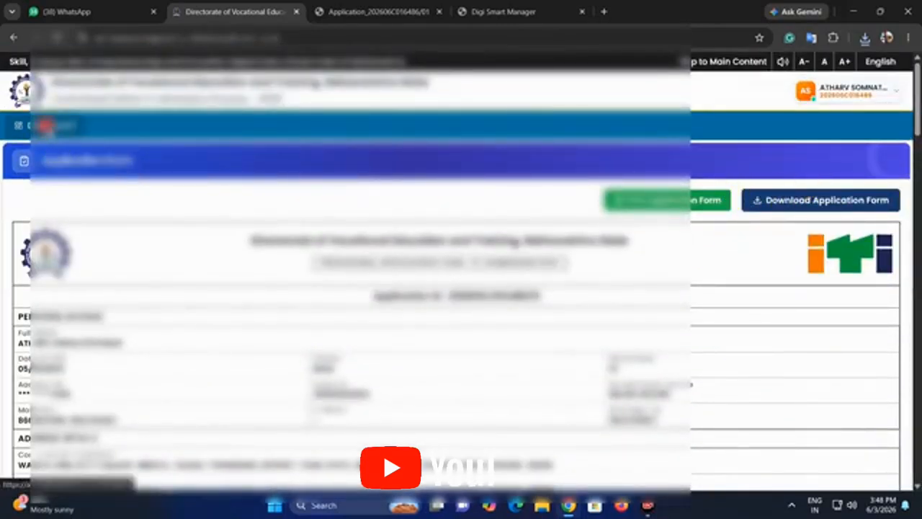
Return to the candidate dashboard and review the application form, fee, confirmation and option form statuses.
left_click(44, 125)
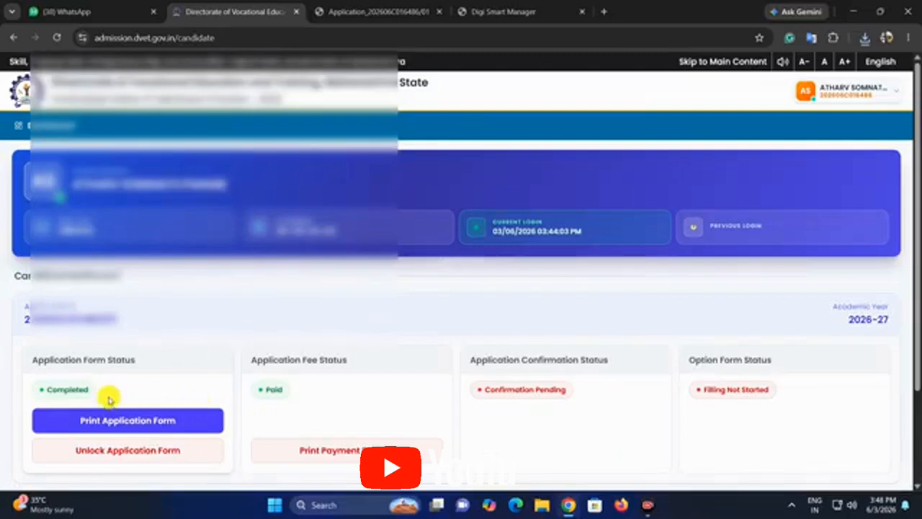
left_click(266, 387)
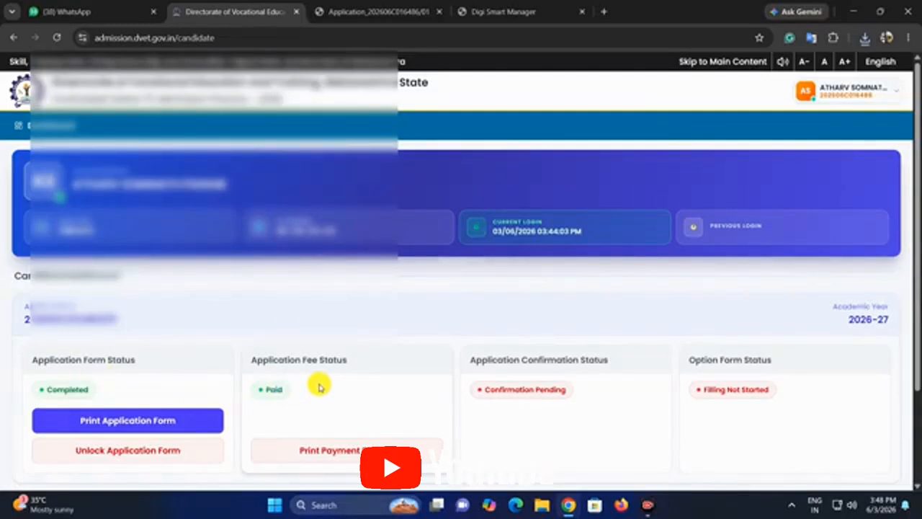
scroll(319, 387, "down", 3)
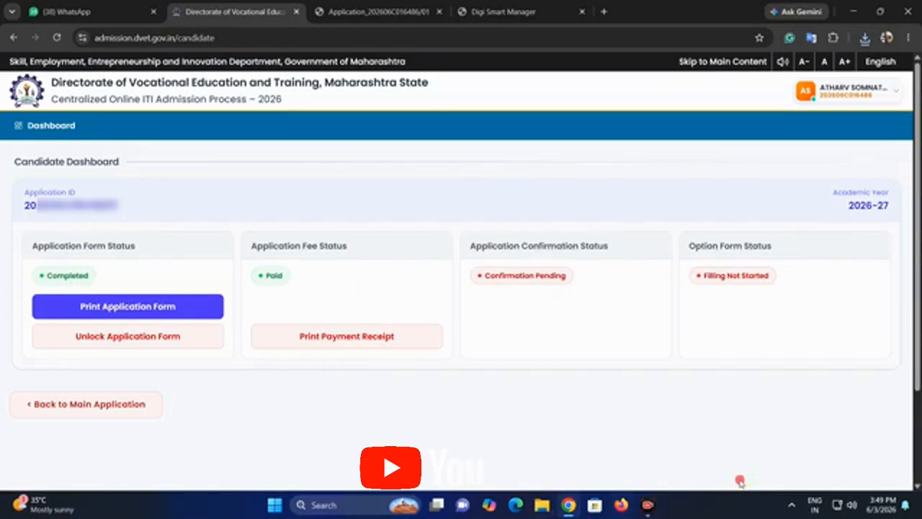
left_click_drag(485, 279, 593, 267)
left_click(581, 283)
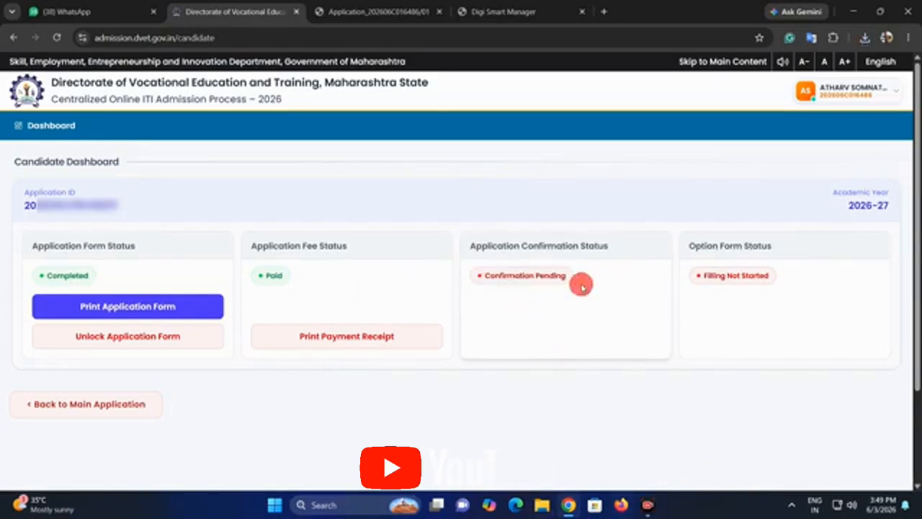
scroll(581, 286, "down", 1)
scroll(580, 286, "up", 1)
left_click_drag(486, 275, 587, 282)
left_click(603, 287)
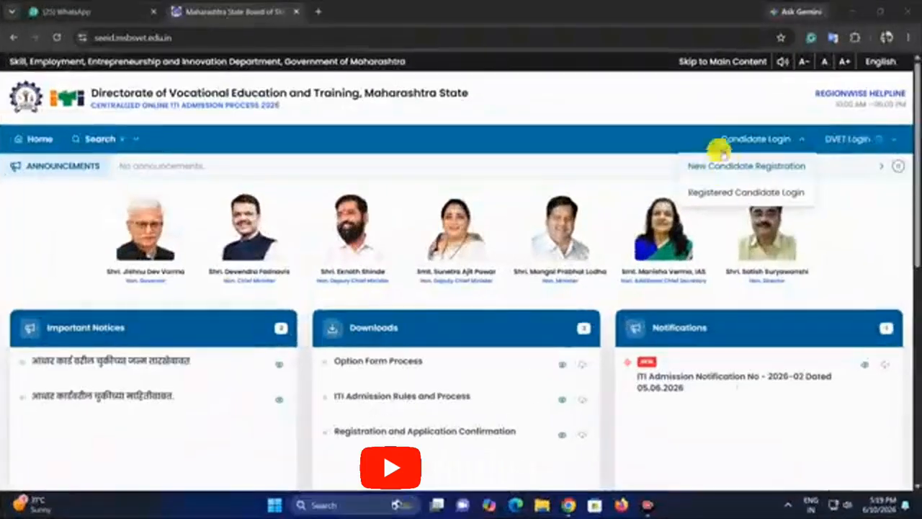
left_click(725, 166)
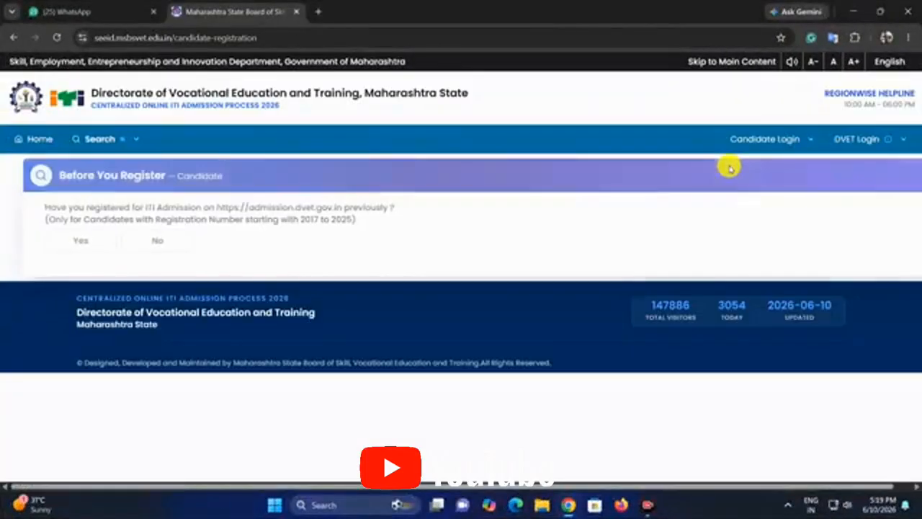
left_click(761, 140)
left_click(27, 139)
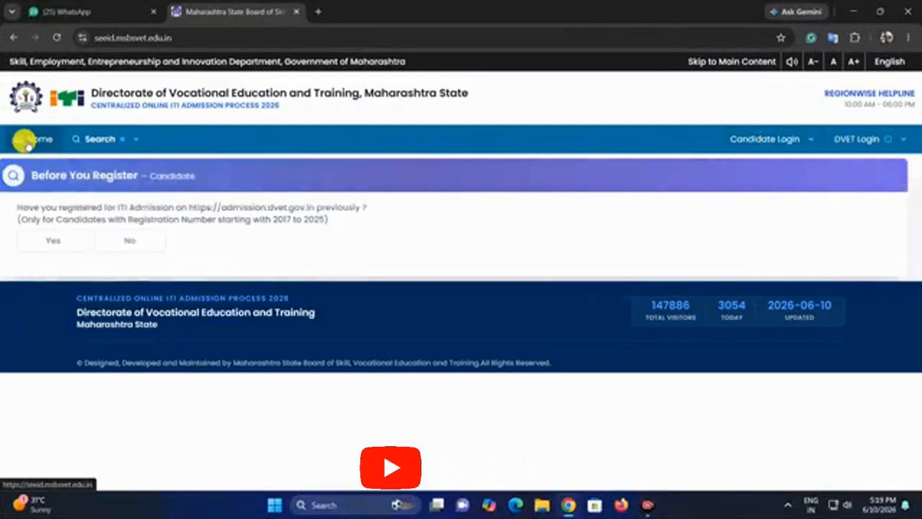
Open the registered candidate login and sign in by solving the captcha equation.
left_click(762, 141)
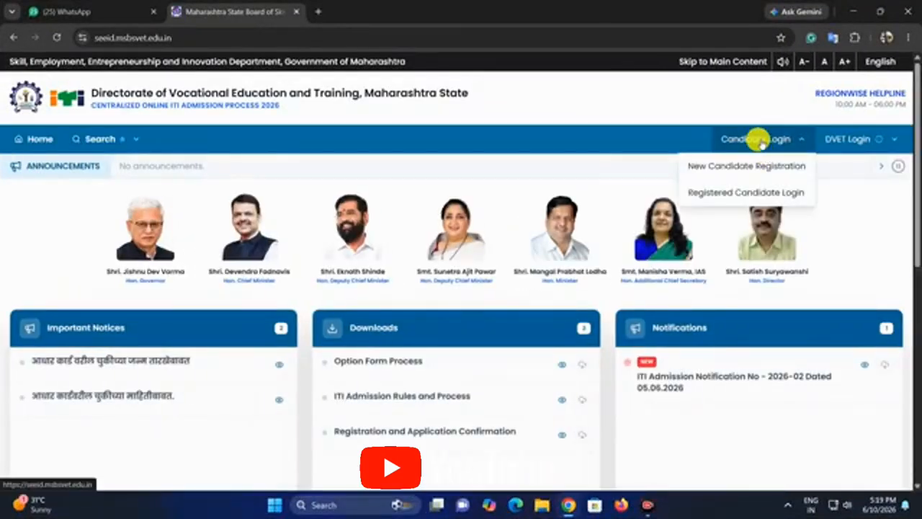
left_click(762, 141)
left_click(763, 142)
left_click(749, 193)
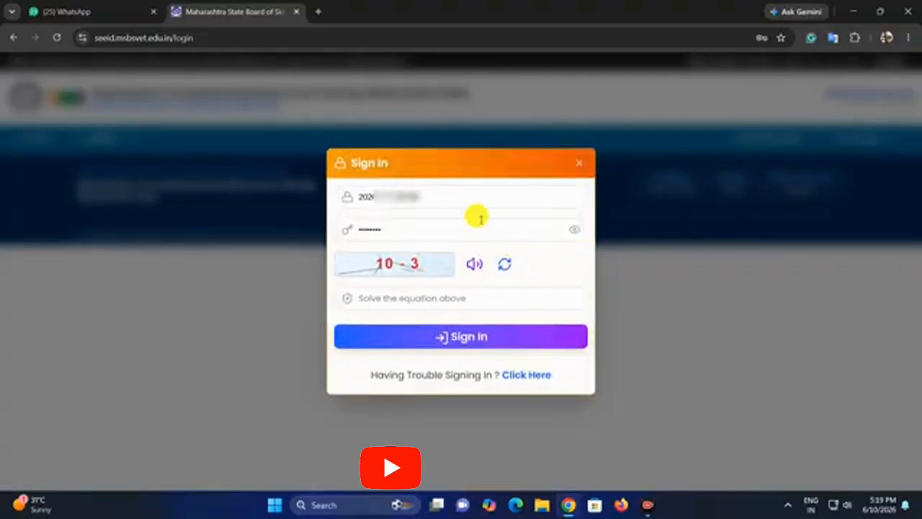
left_click(396, 298)
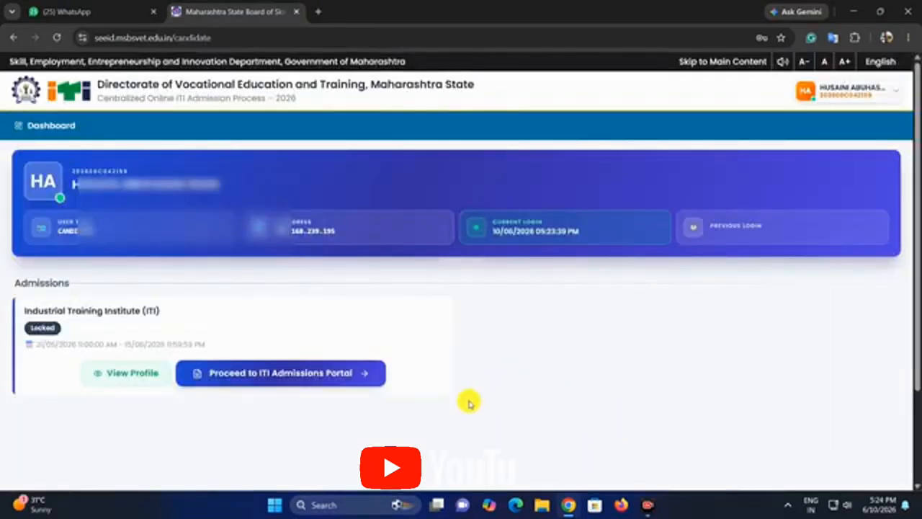
Proceed to the ITI Admissions Portal and check the candidate's application confirmation status.
left_click(306, 379)
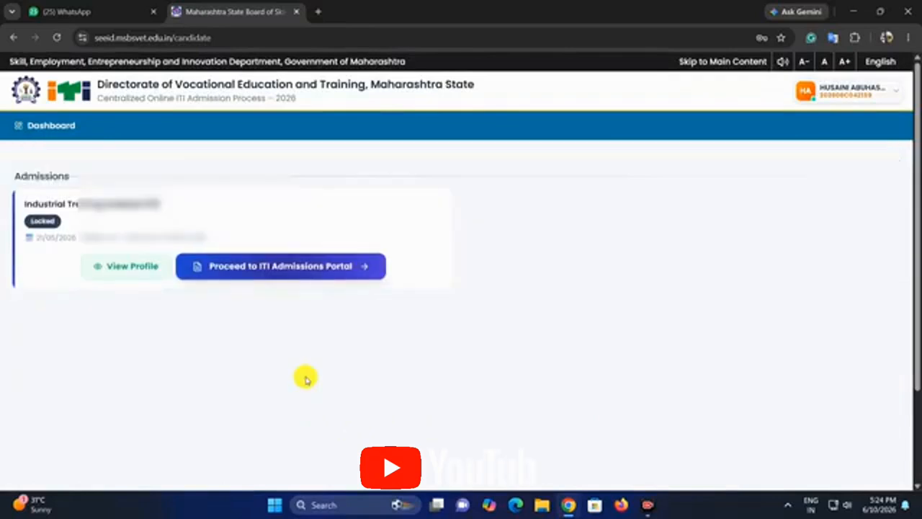
left_click(292, 267)
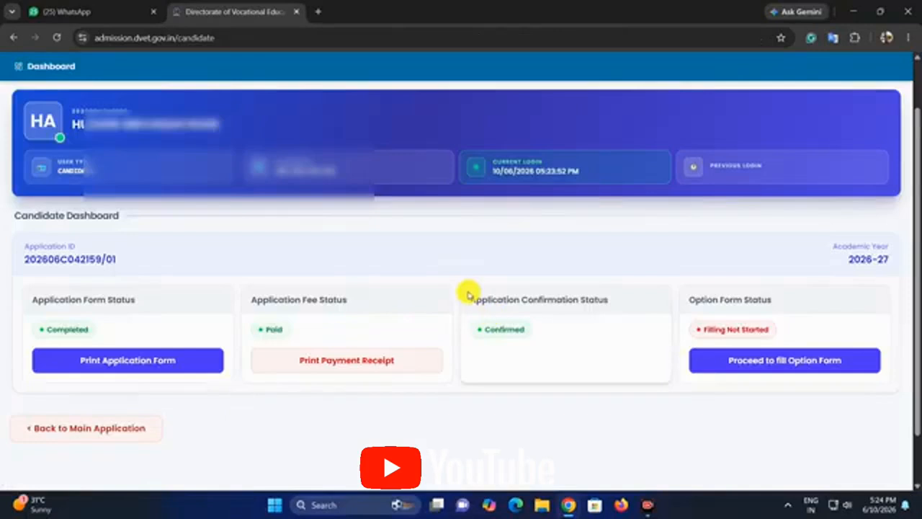
left_click_drag(470, 297, 605, 299)
left_click(563, 339)
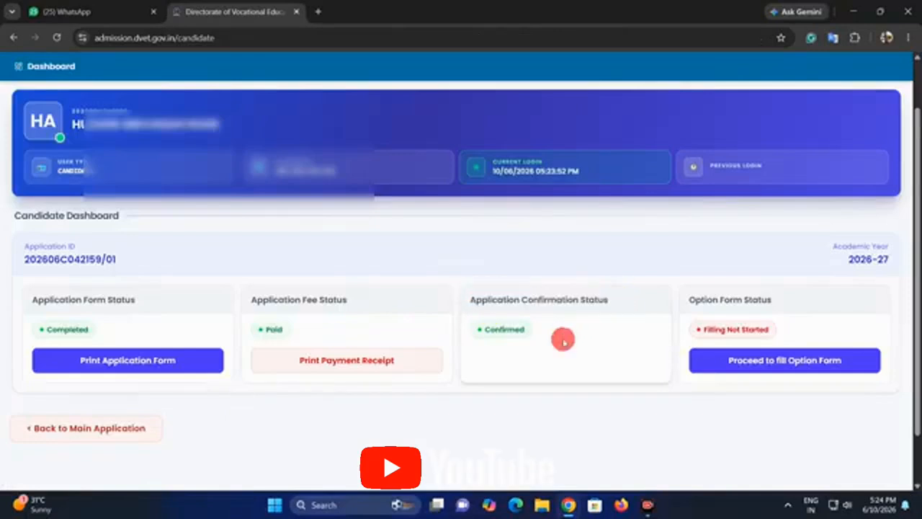
double_click(504, 329)
left_click(549, 346)
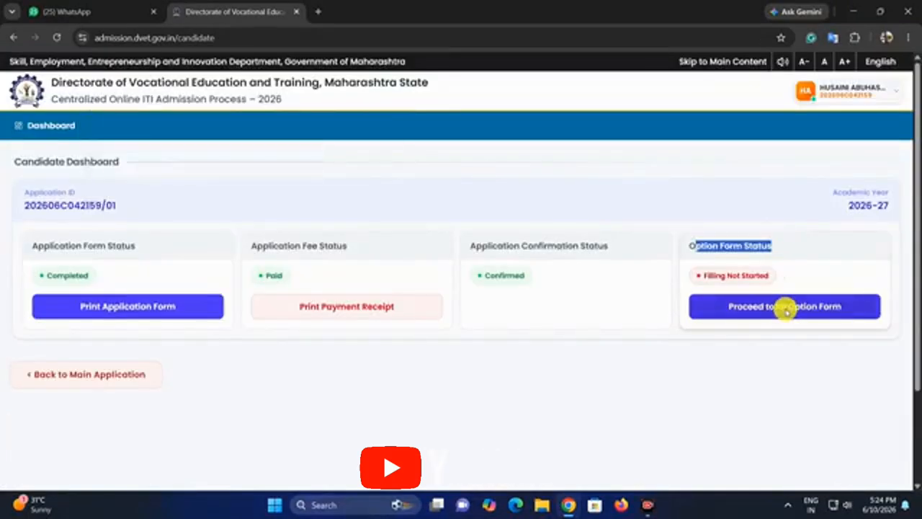
Start filling the option form and acknowledge the important notice about selecting options.
left_click(772, 308)
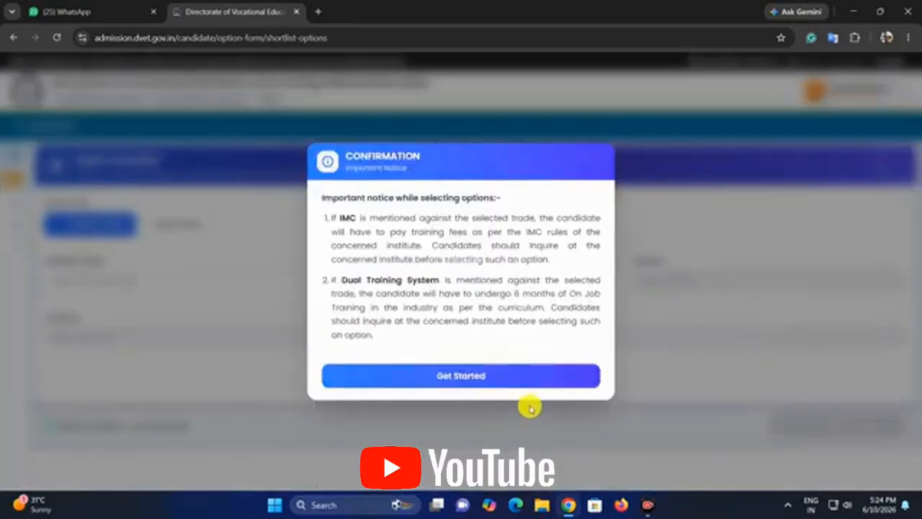
left_click(454, 374)
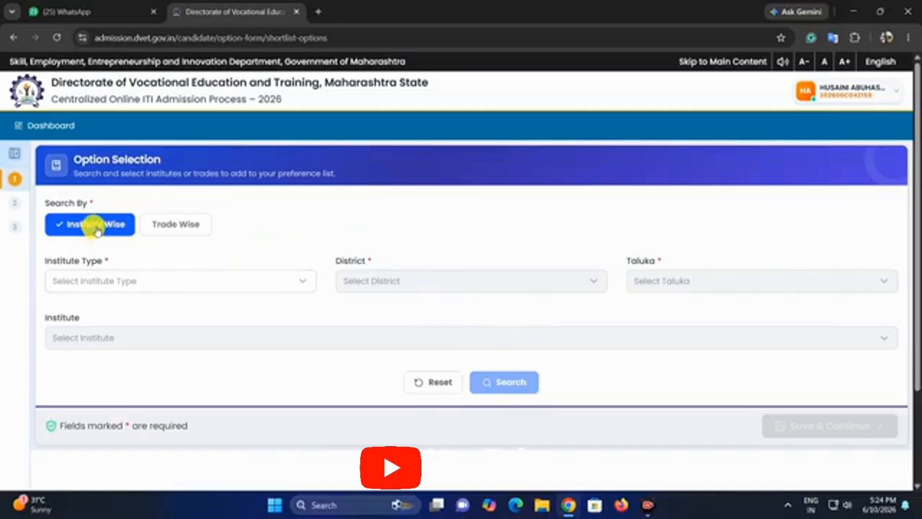
Set the institute-wise search to institute type Government, district Pune and taluka Baramati.
left_click(109, 279)
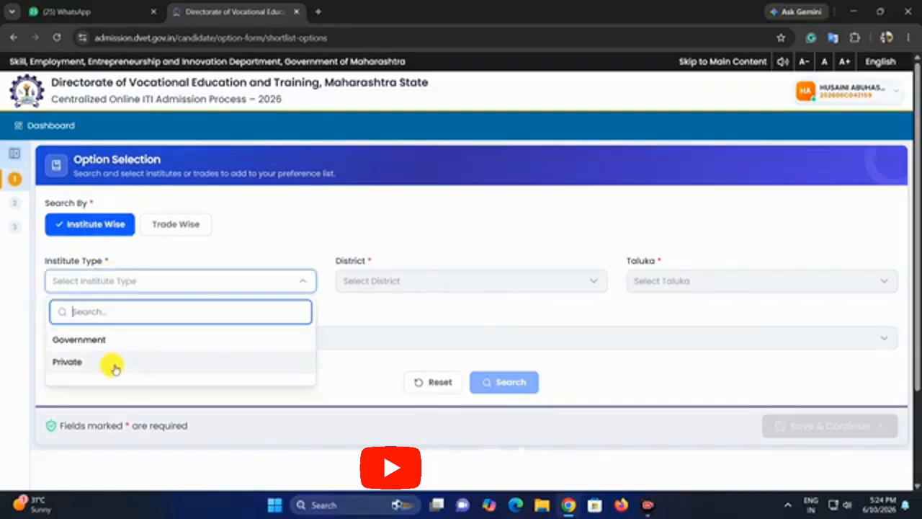
left_click(117, 341)
left_click(409, 288)
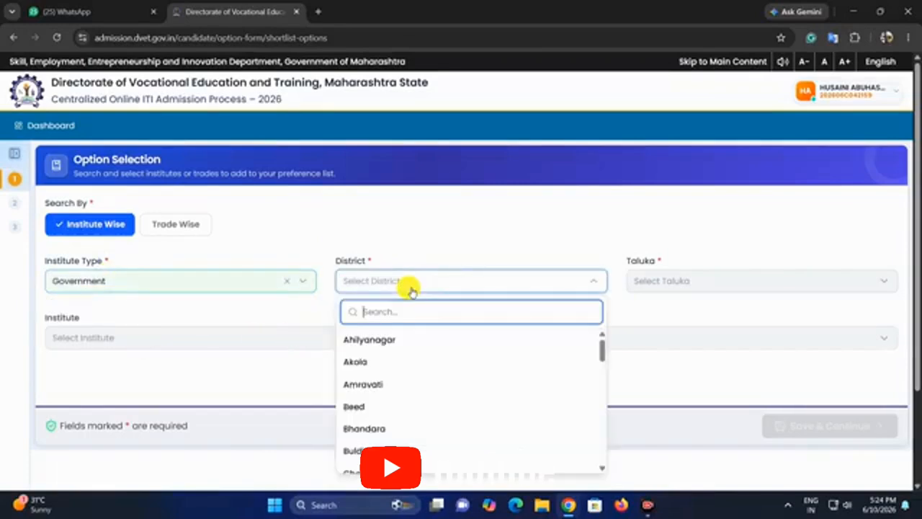
type("pun")
left_click(418, 339)
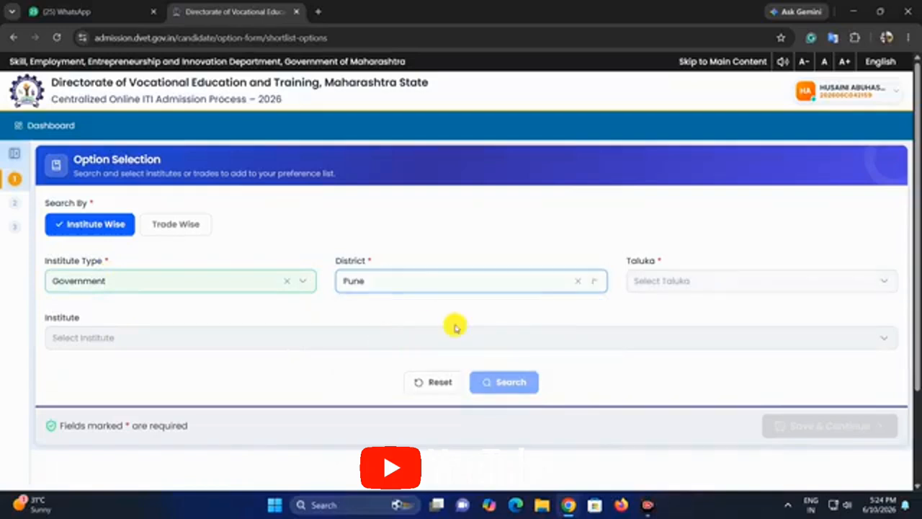
left_click(668, 287)
type("bar")
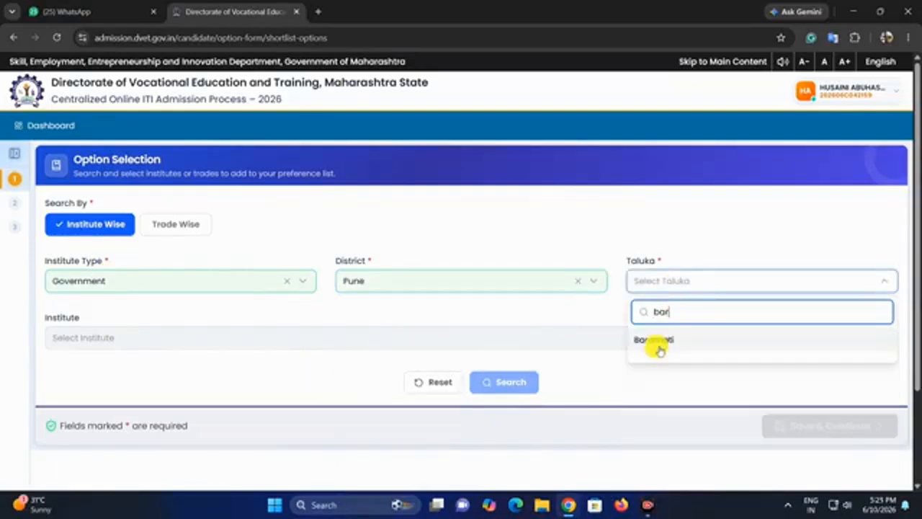
left_click(654, 346)
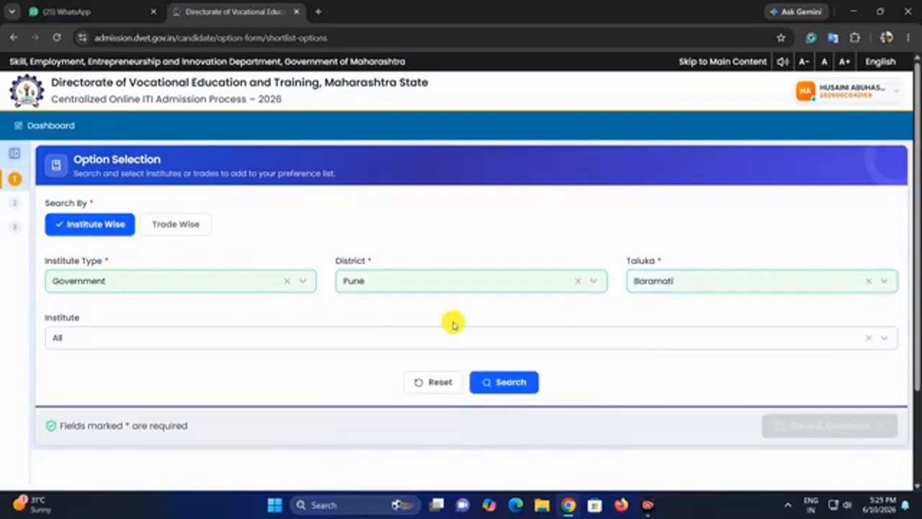
Search the options of Government Industrial Training Institute, Malegaon (BK), and review the full list of trades.
left_click(112, 337)
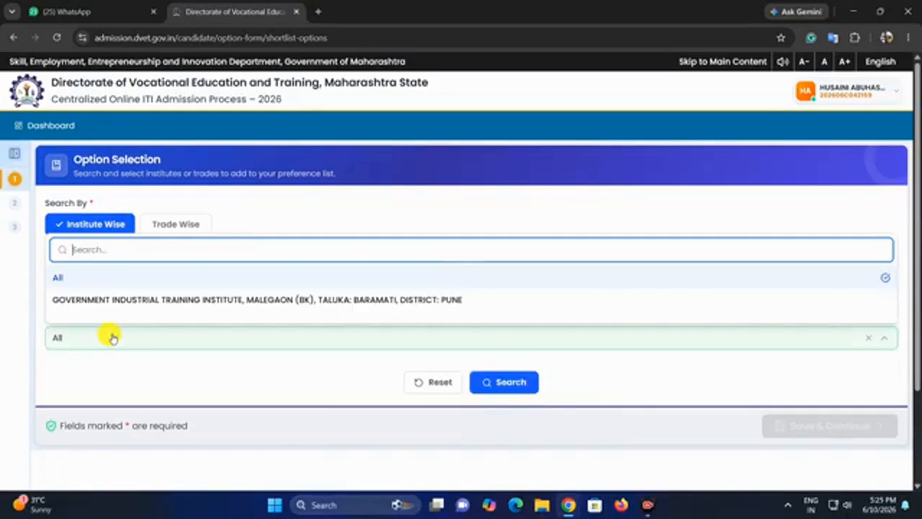
left_click(245, 300)
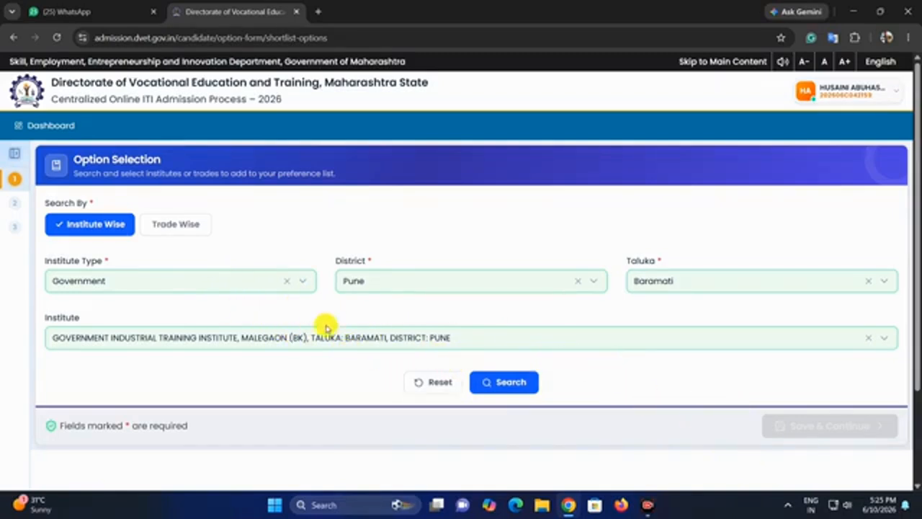
left_click(507, 381)
scroll(562, 366, "down", 2)
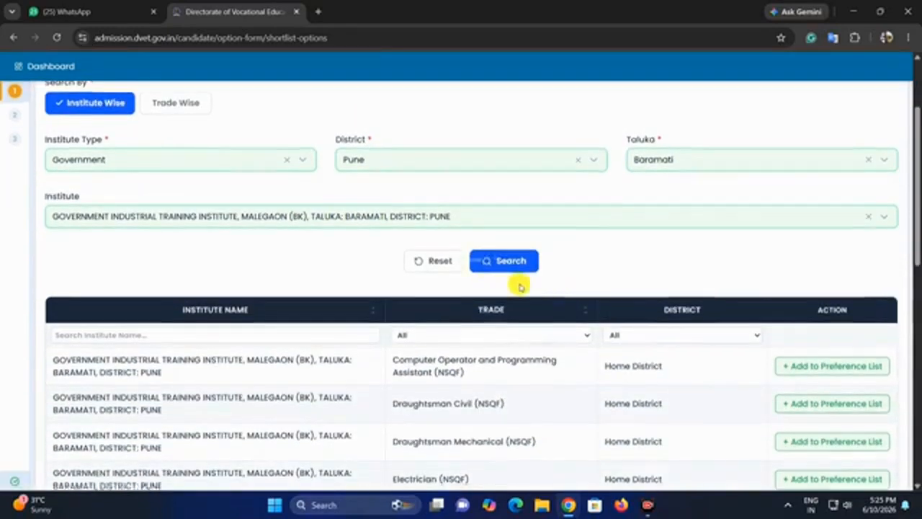
scroll(526, 273, "down", 3)
scroll(548, 252, "down", 4)
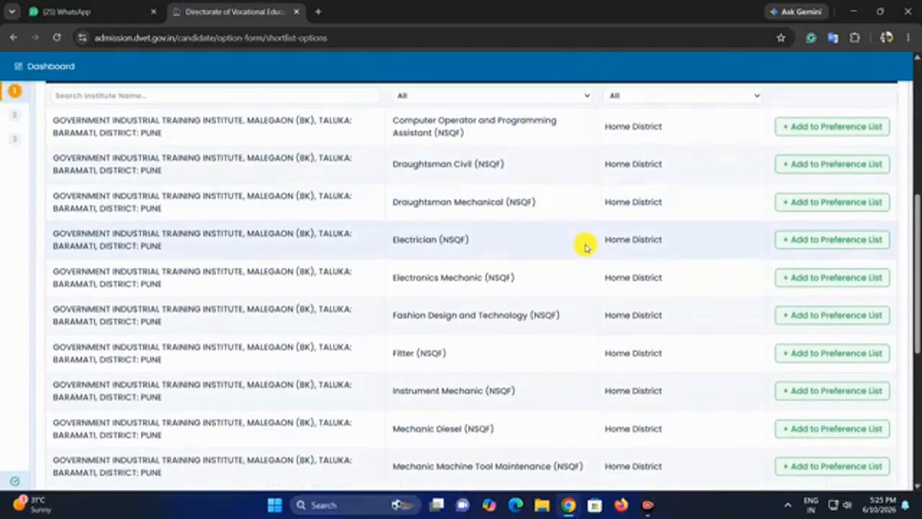
scroll(569, 266, "down", 3)
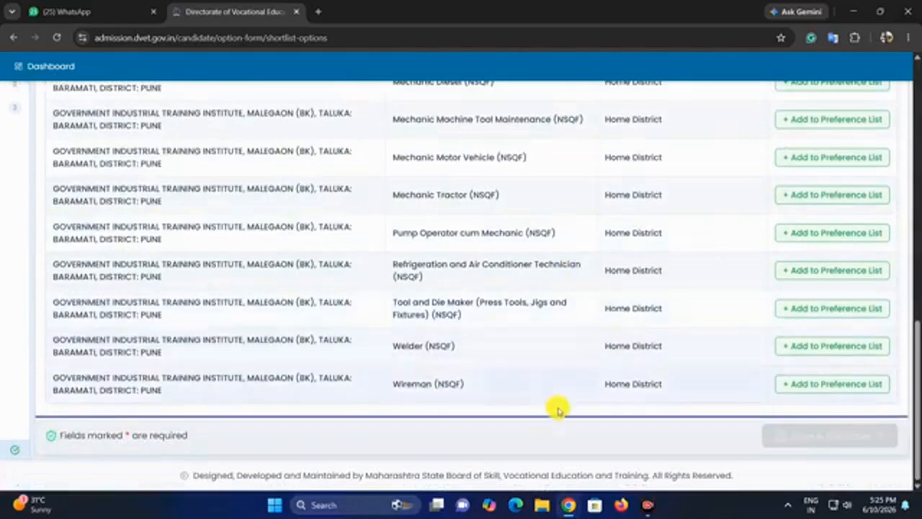
scroll(569, 375, "up", 2)
scroll(582, 360, "up", 8)
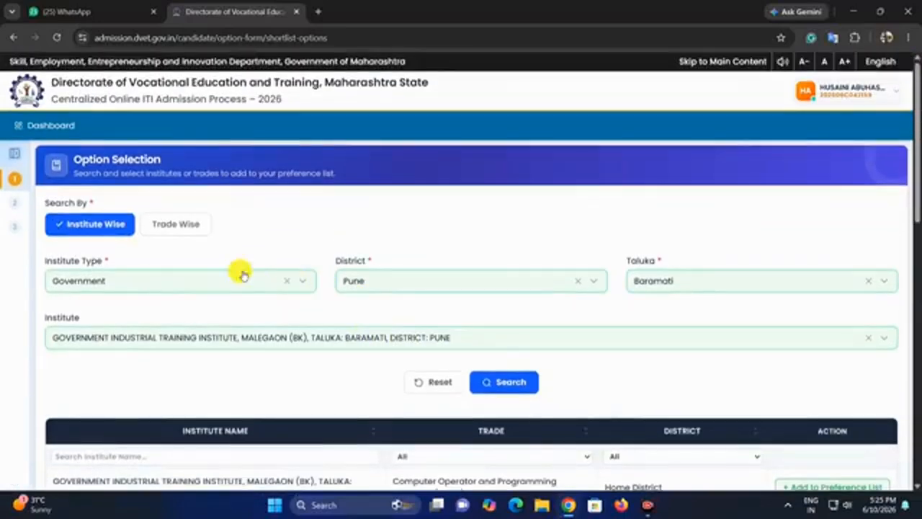
Switch the option search to trade-wise and set institute type Government, district Pune and taluka Baramati.
left_click(175, 226)
left_click(128, 286)
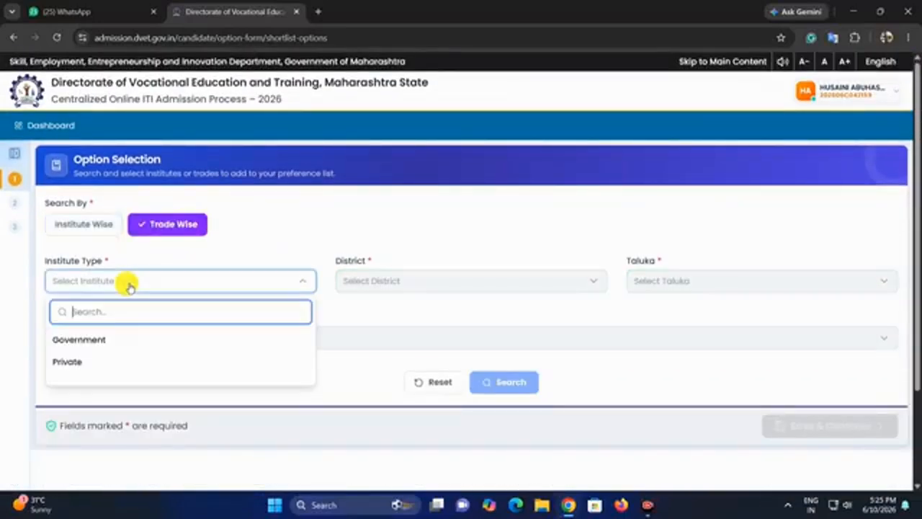
left_click(127, 342)
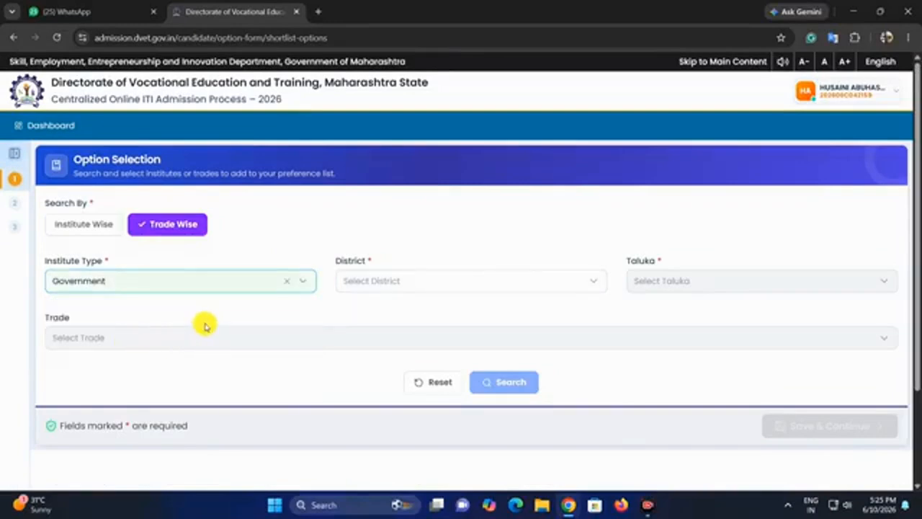
left_click(406, 281)
type("pun")
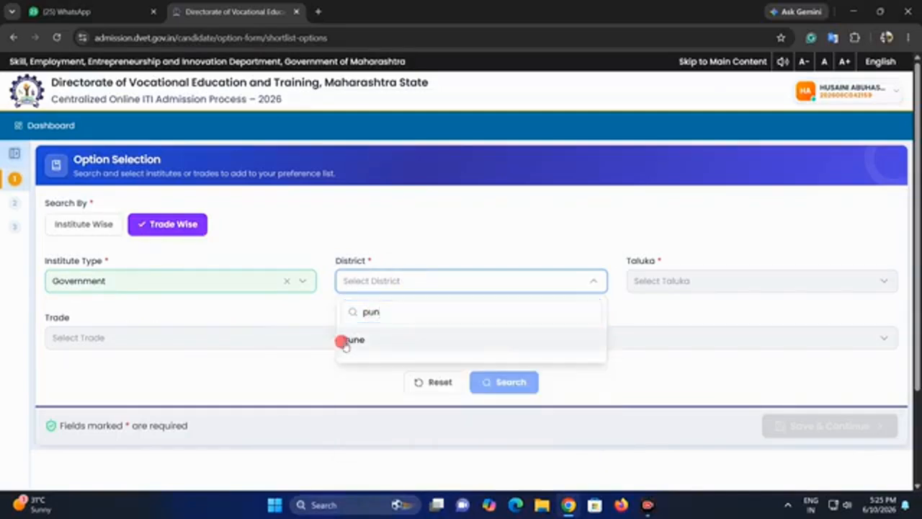
left_click(345, 339)
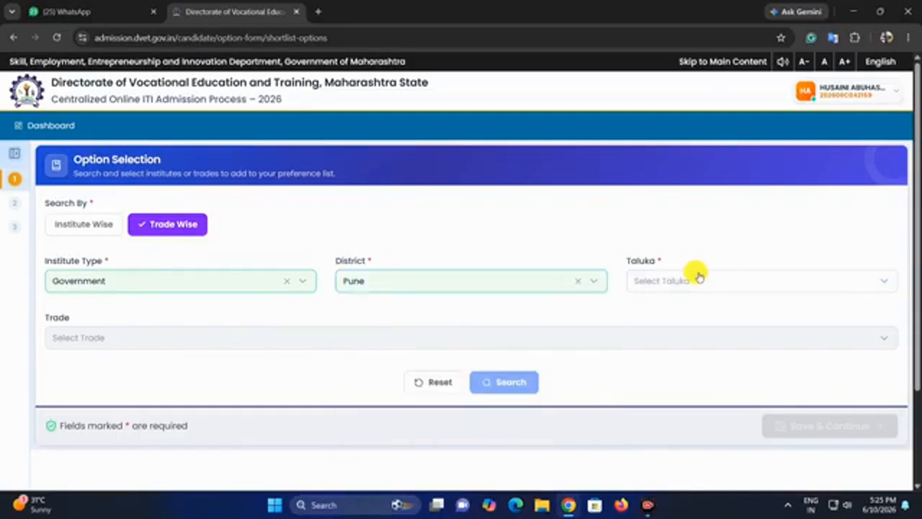
left_click(689, 280)
type("ba")
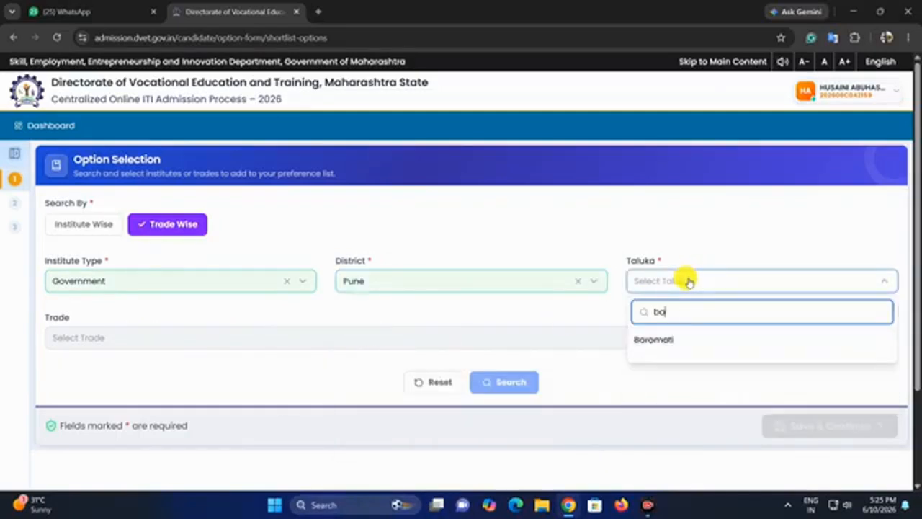
type("r")
left_click(668, 341)
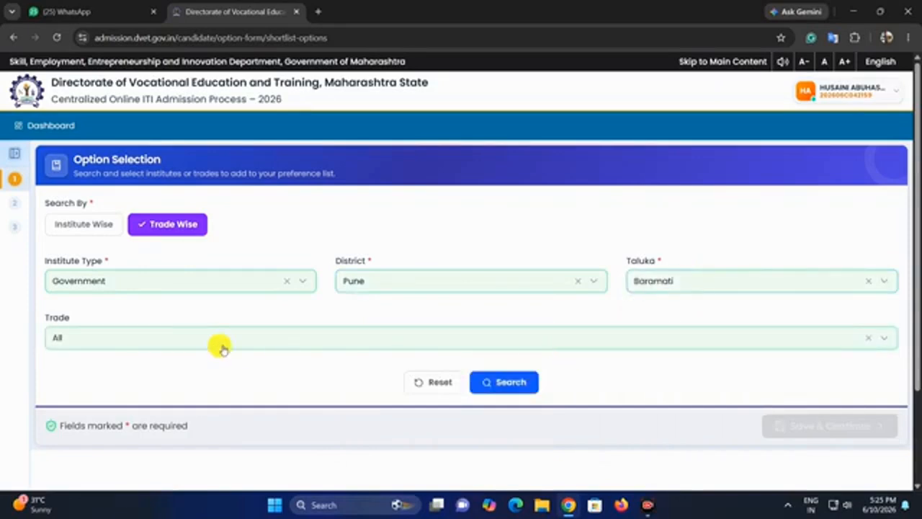
Look through the available trades and search the options for Mechanic Tractor (NSQF).
left_click(175, 339)
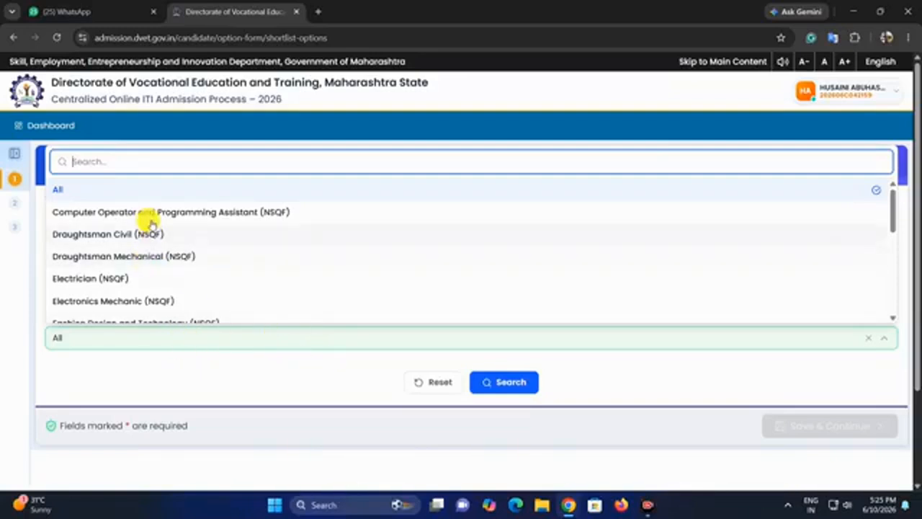
scroll(148, 217, "down", 1)
scroll(148, 220, "down", 1)
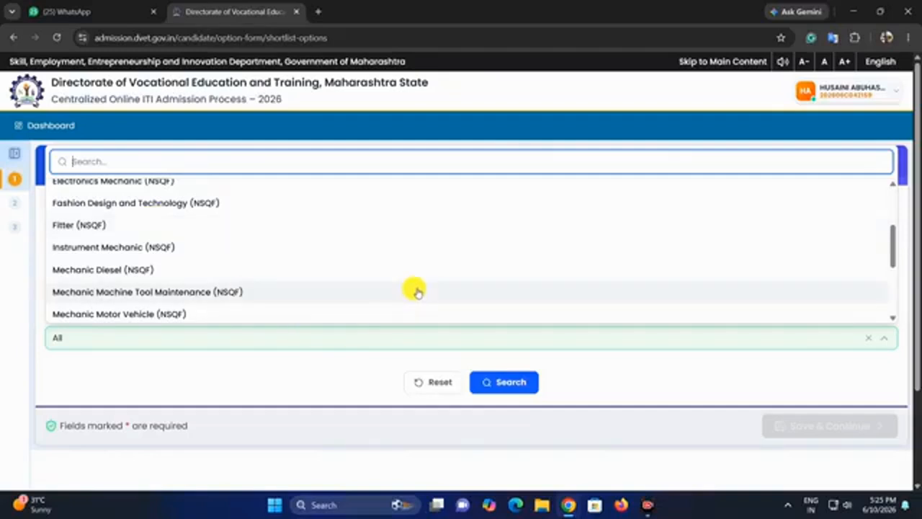
scroll(184, 268, "down", 2)
scroll(201, 274, "down", 1)
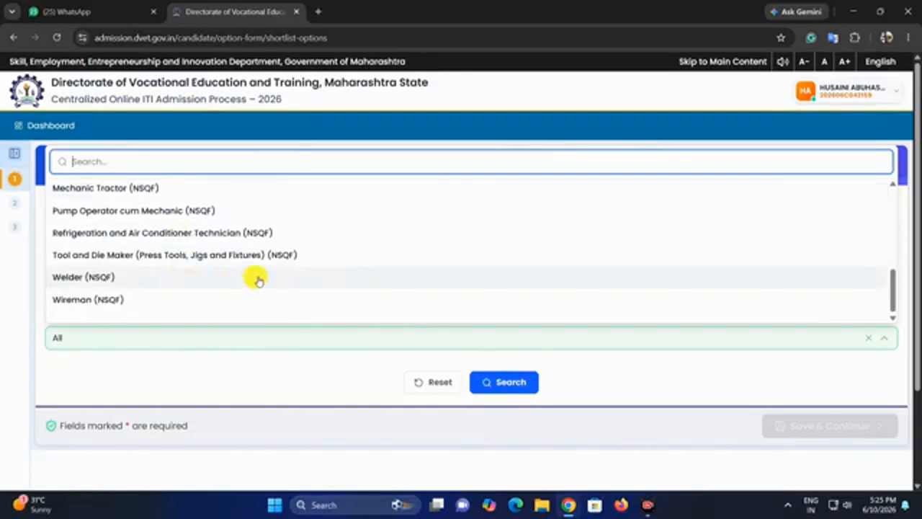
scroll(214, 247, "up", 1)
left_click(222, 255)
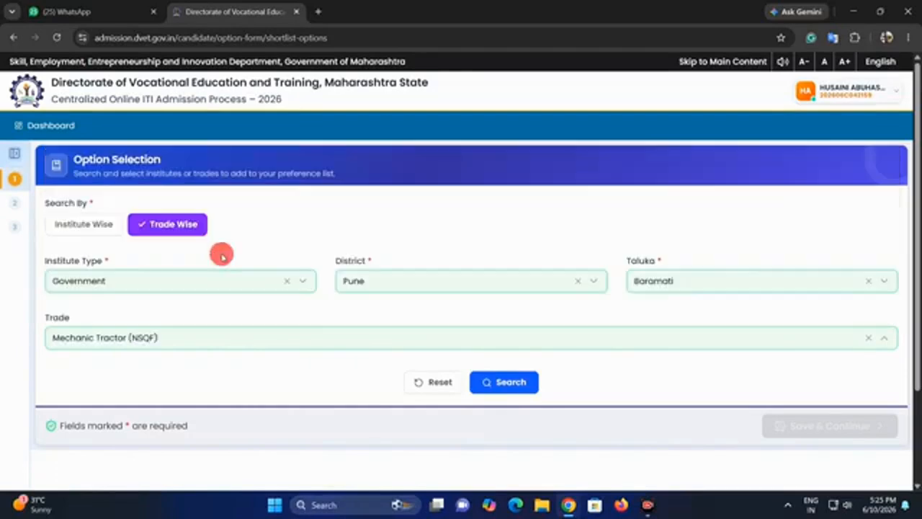
left_click(527, 383)
scroll(540, 364, "down", 2)
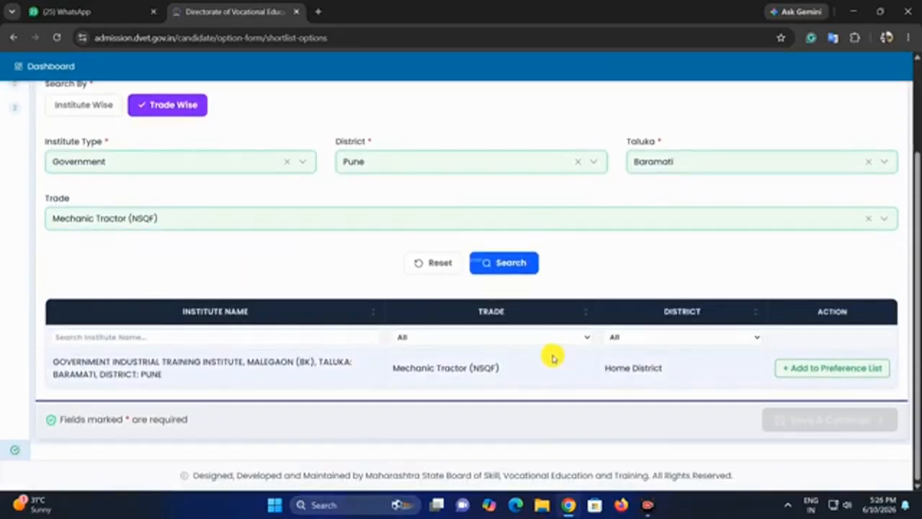
scroll(422, 329, "up", 1)
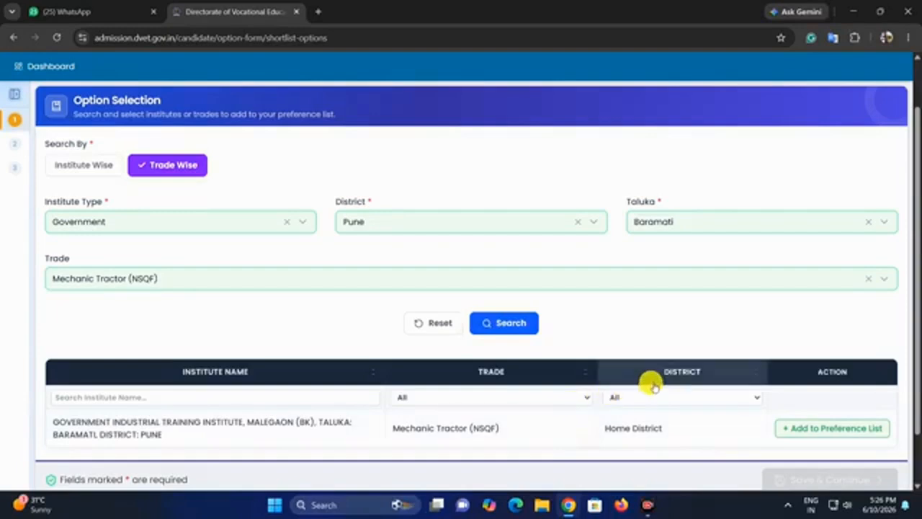
Change the trade to Draughtsman Mechanical (NSQF) and search its options.
left_click(279, 282)
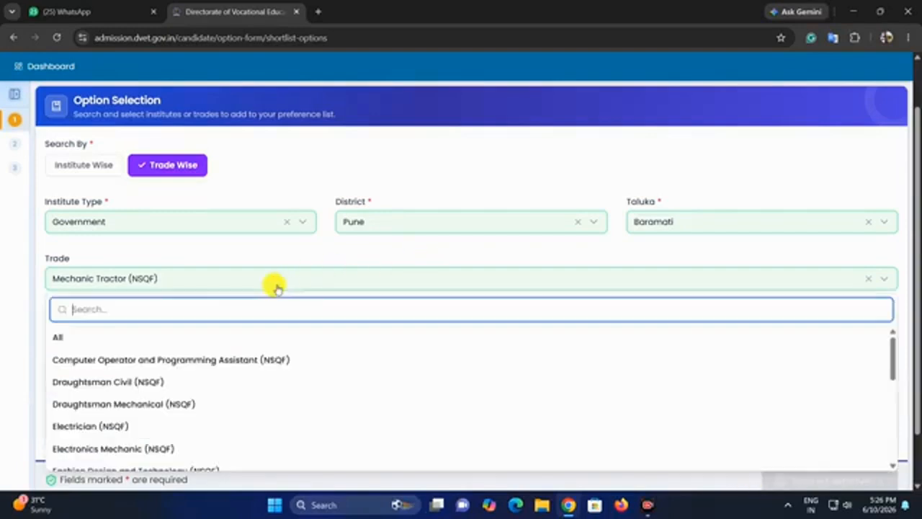
left_click(209, 403)
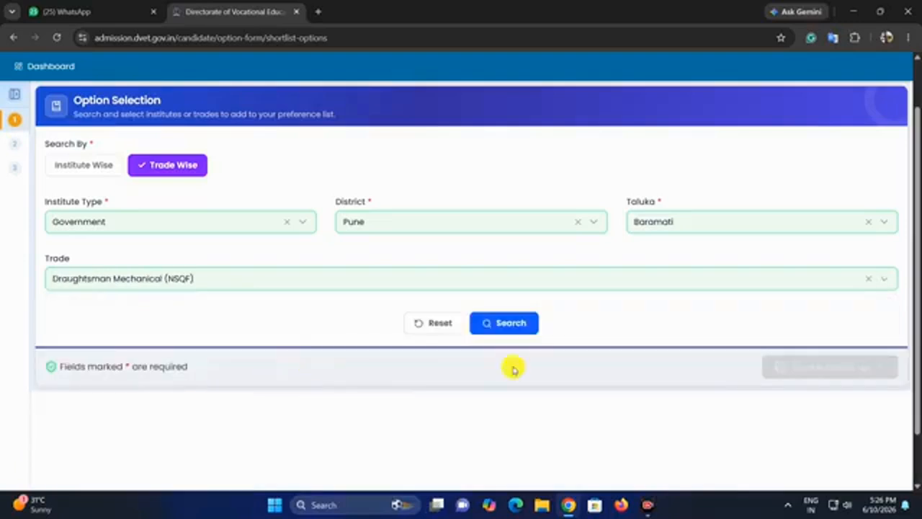
left_click(507, 322)
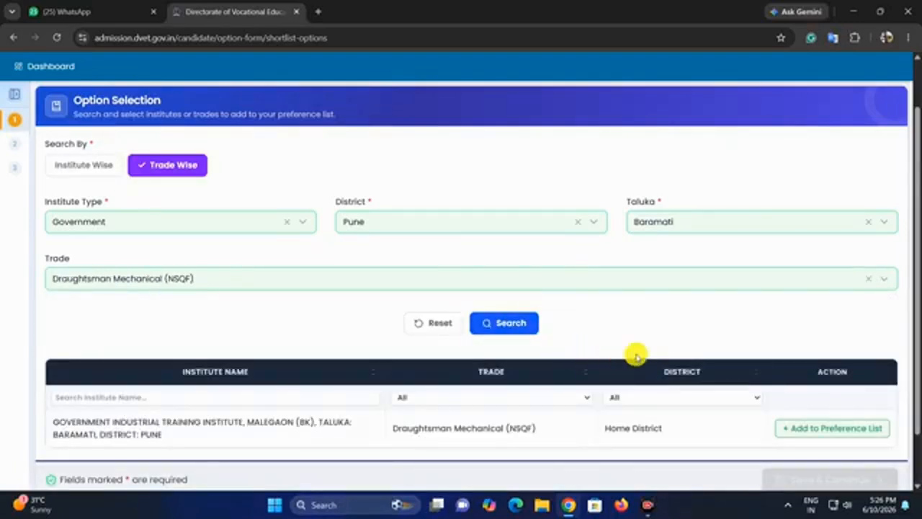
scroll(645, 358, "down", 2)
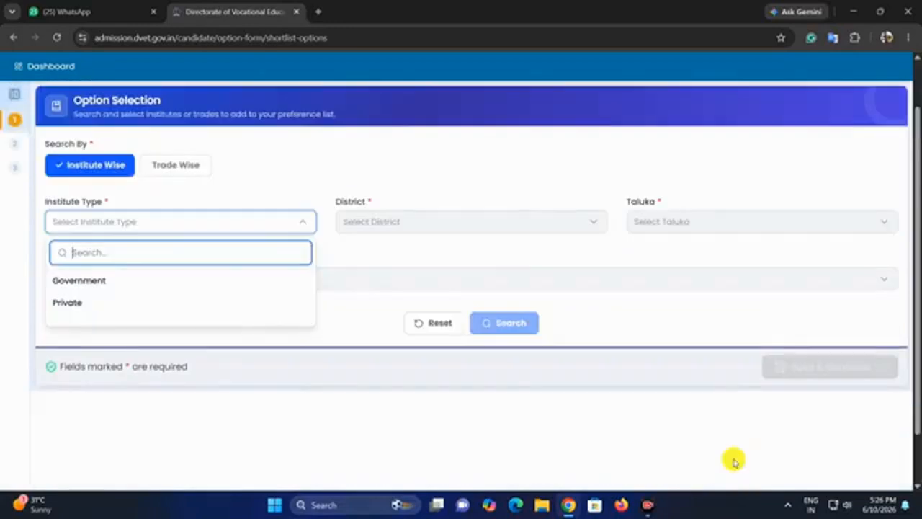
Return to the institute-wise search with institute type Government, district Pune and taluka Baramati.
left_click(150, 278)
left_click(411, 219)
type("pun")
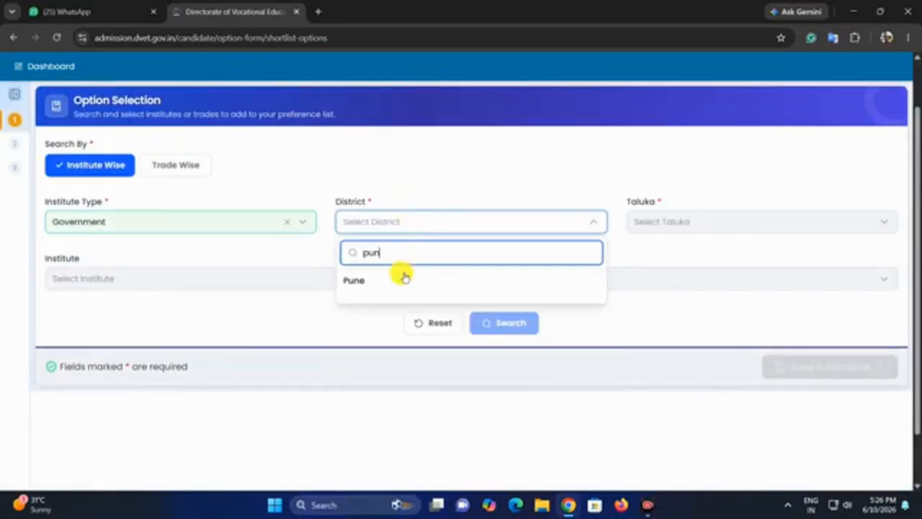
left_click(409, 279)
left_click(662, 223)
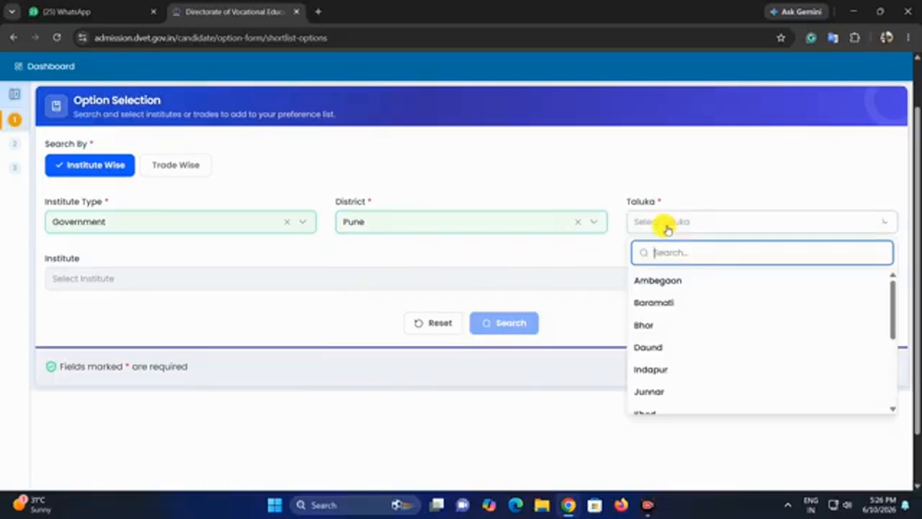
type("p")
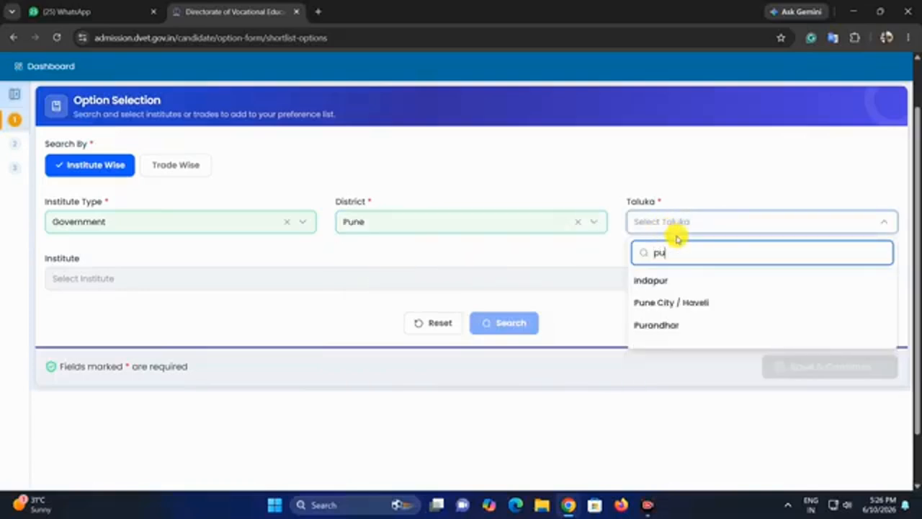
type("u")
key("BackSpace")
key("BackSpace")
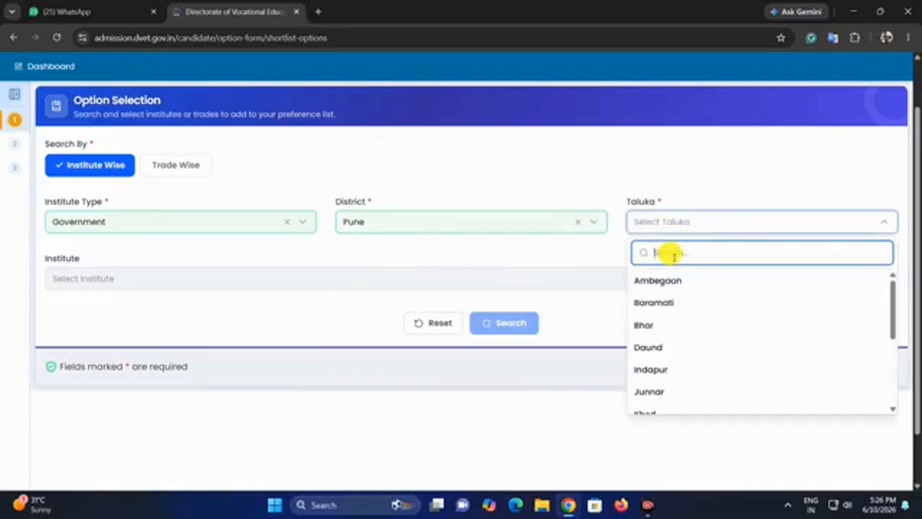
type("bar")
left_click(677, 279)
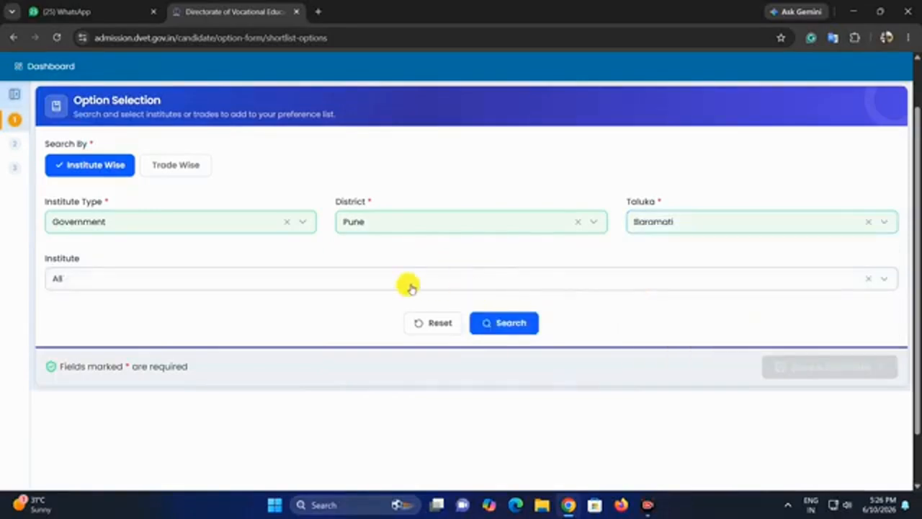
Select Government Industrial Training Institute, Malegaon (BK), and search its options.
left_click(142, 286)
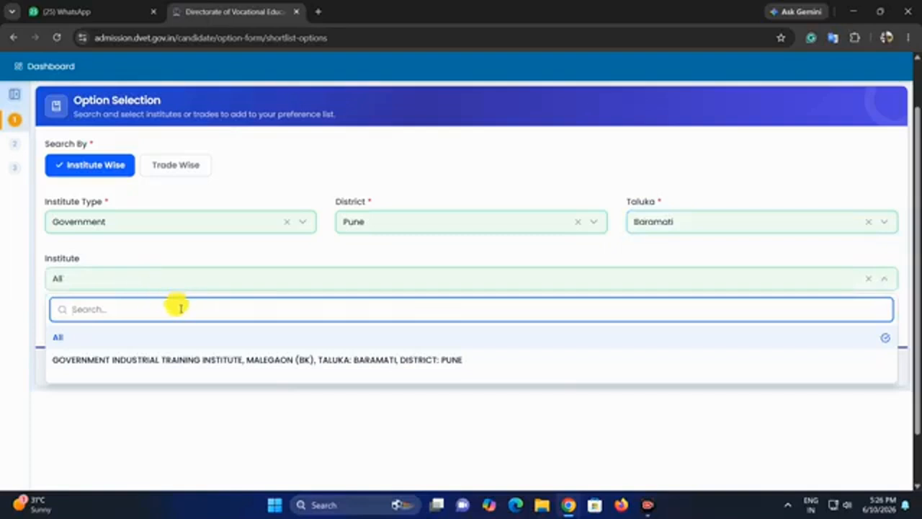
left_click(159, 364)
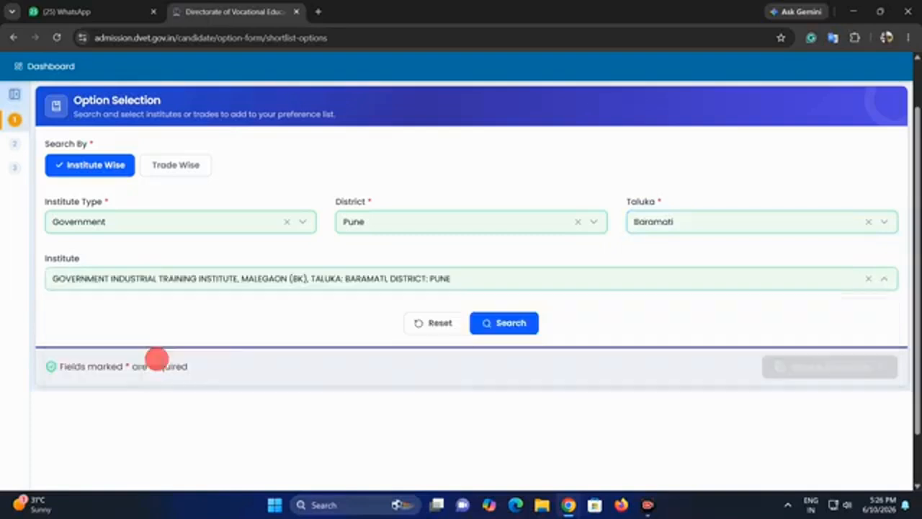
scroll(119, 240, "down", 2)
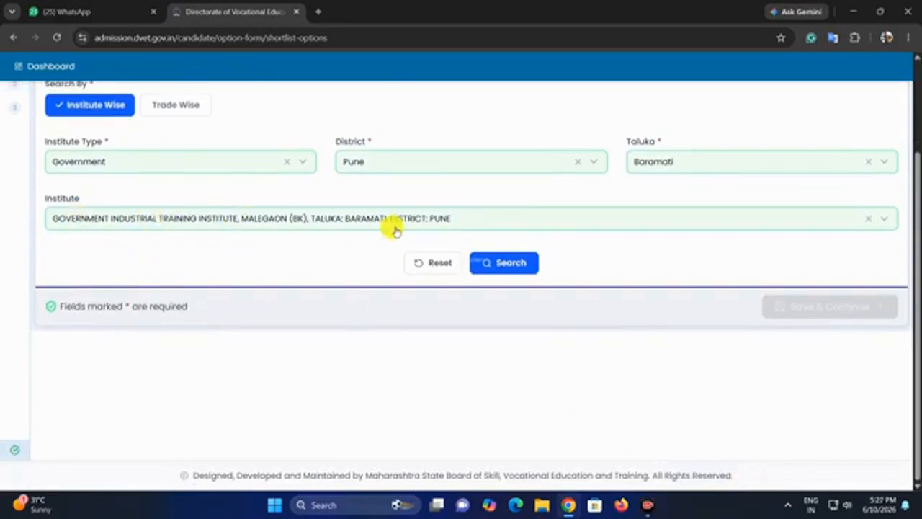
left_click(509, 264)
scroll(478, 233, "down", 3)
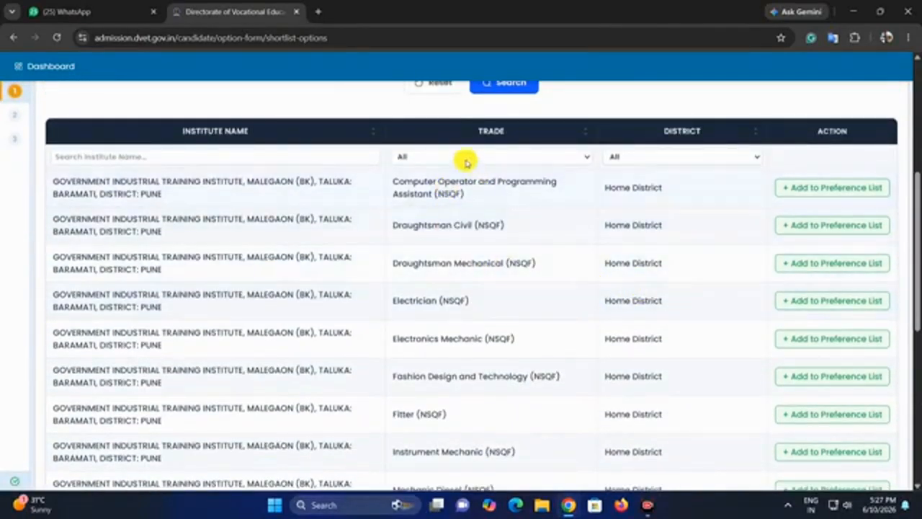
Examine the trade and district filter choices of the results table without changing them.
left_click(469, 157)
left_click(474, 159)
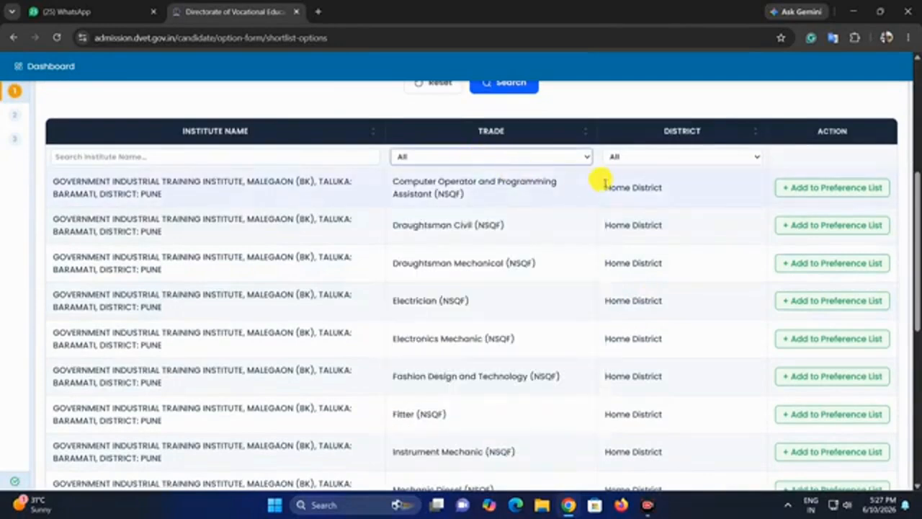
left_click(470, 162)
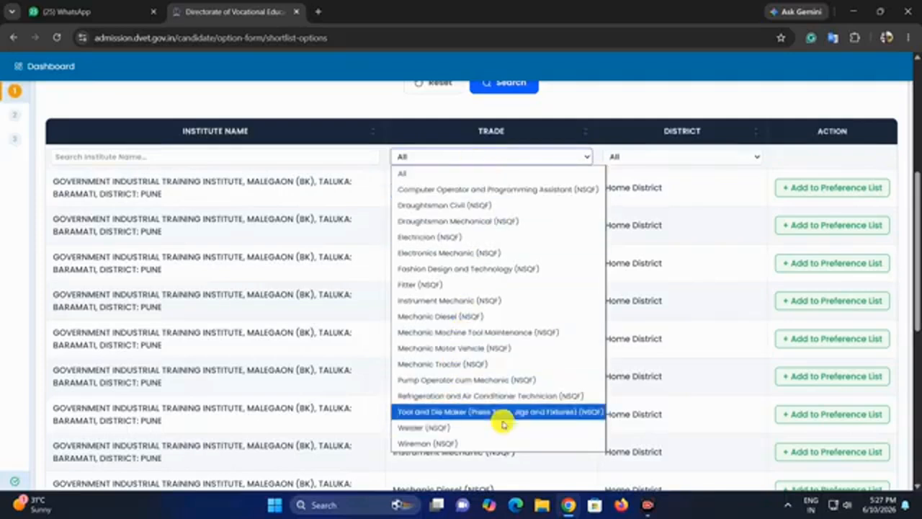
left_click(643, 156)
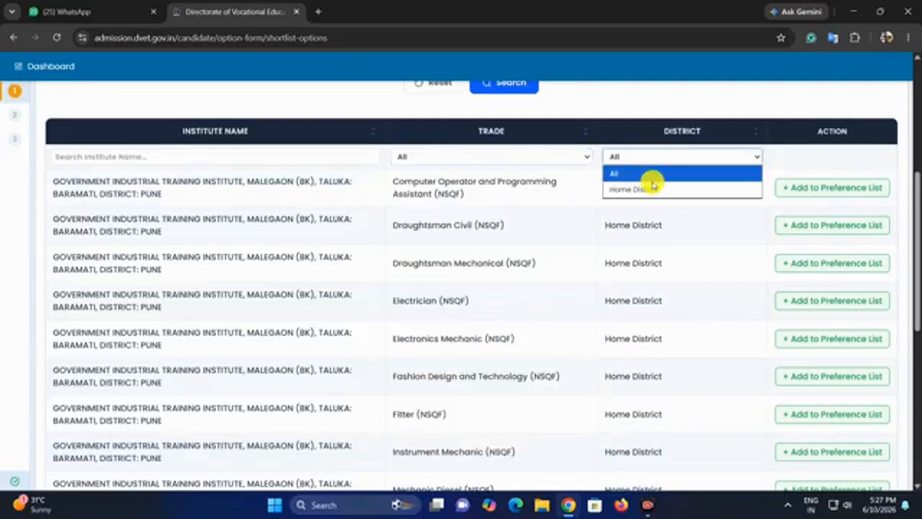
scroll(742, 477, "up", 1)
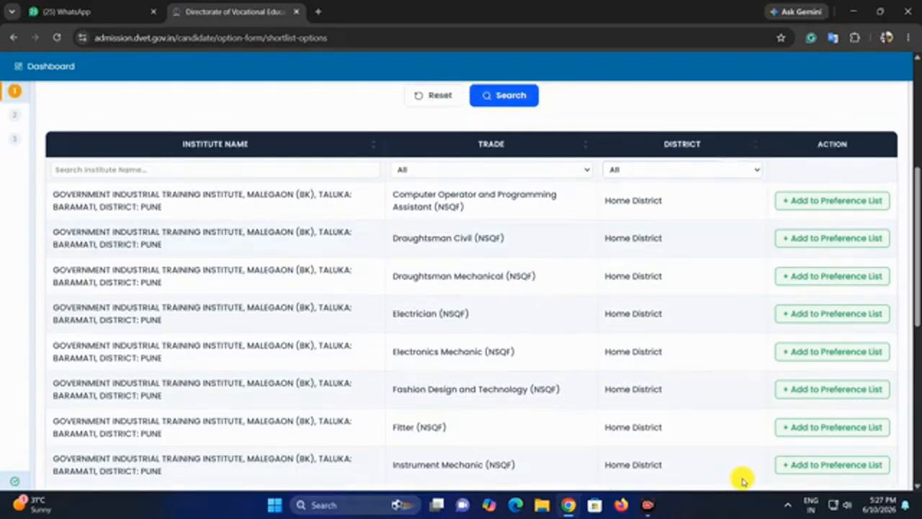
Add the Electrician (NSQF) and Welder (NSQF) trades to the preference list.
scroll(466, 280, "down", 2)
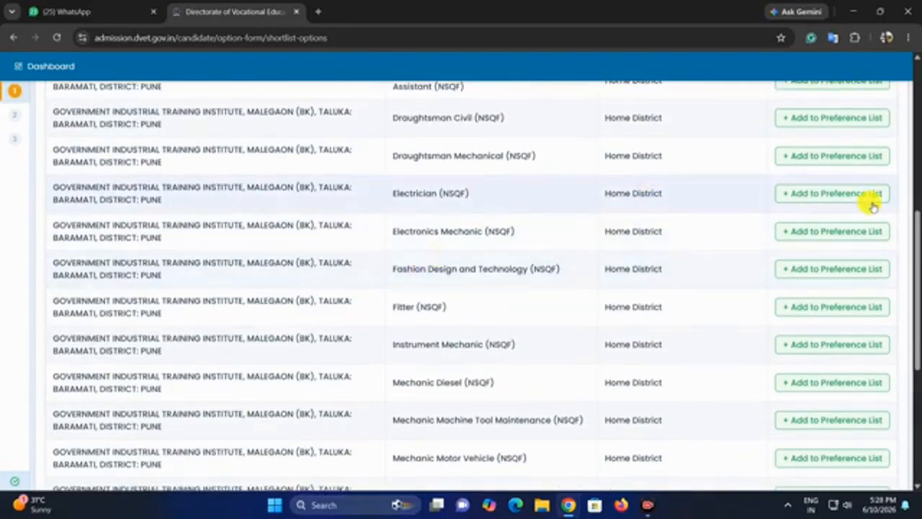
left_click(829, 195)
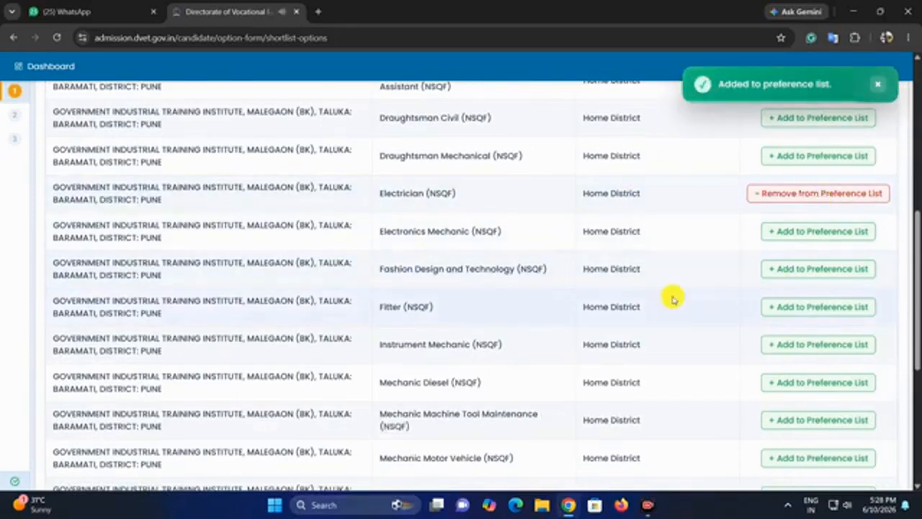
scroll(595, 292, "down", 3)
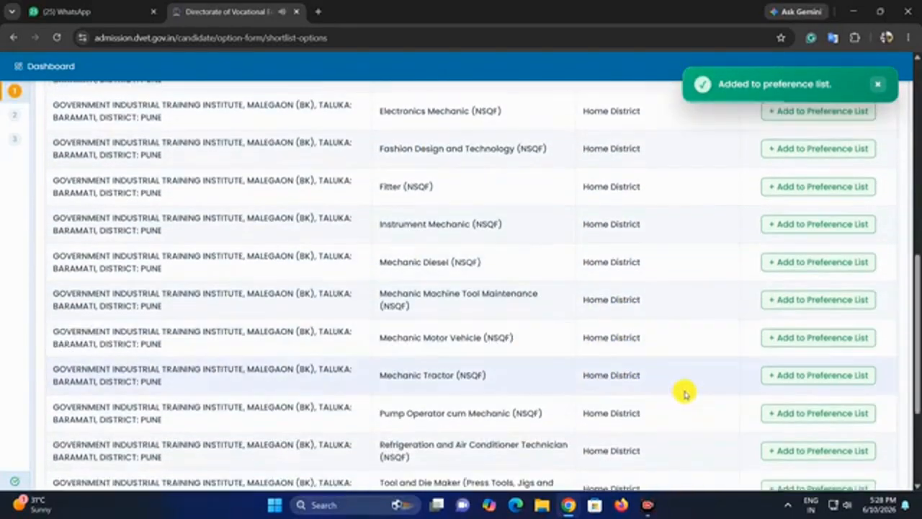
scroll(690, 402, "down", 2)
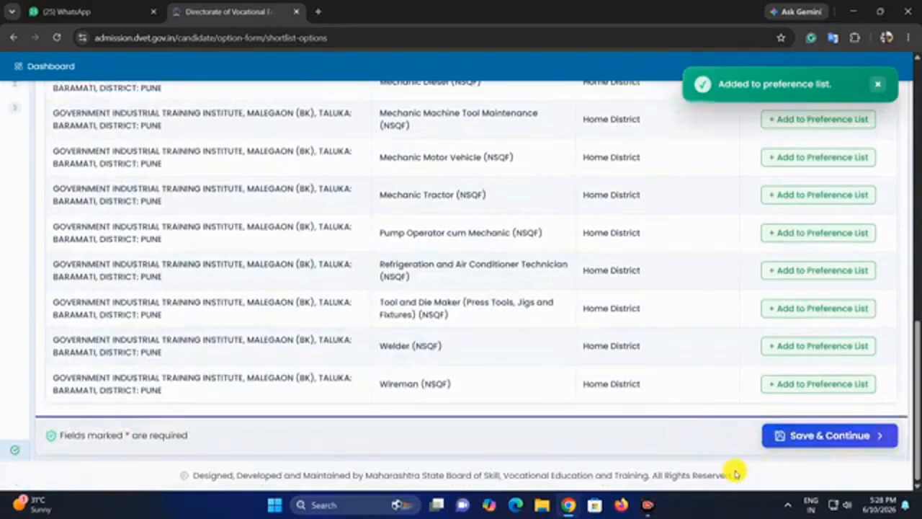
left_click(801, 349)
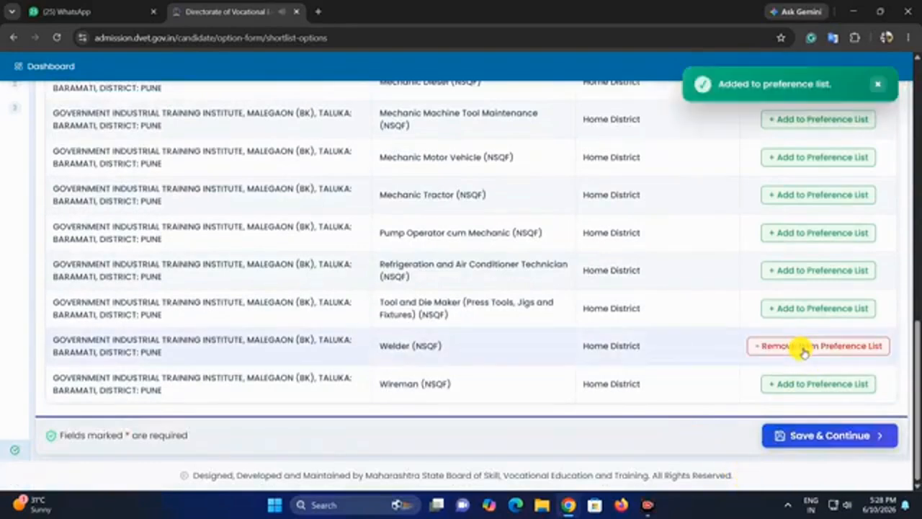
scroll(679, 331, "up", 2)
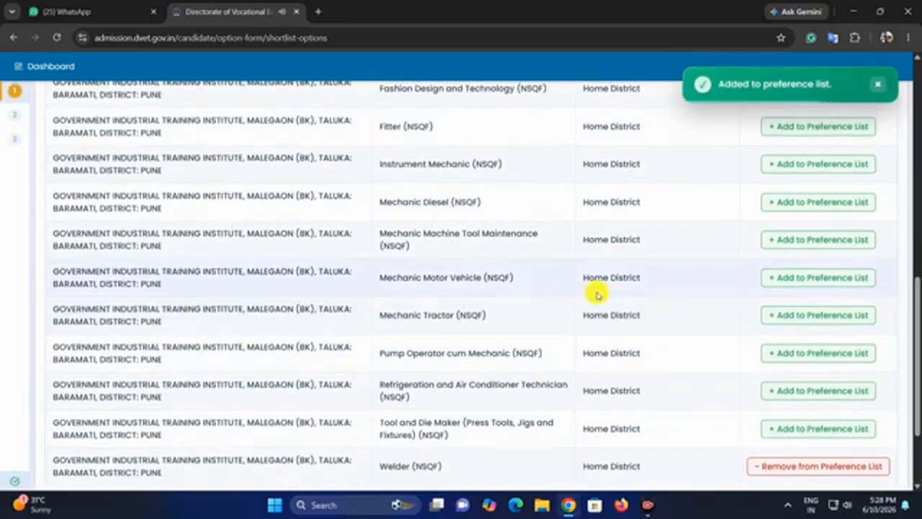
Add the Pump Operator cum Mechanic, Fitter, Wireman, and Computer Operator and Programming Assistant (NSQF) trades to the preference list.
scroll(668, 295, "down", 1)
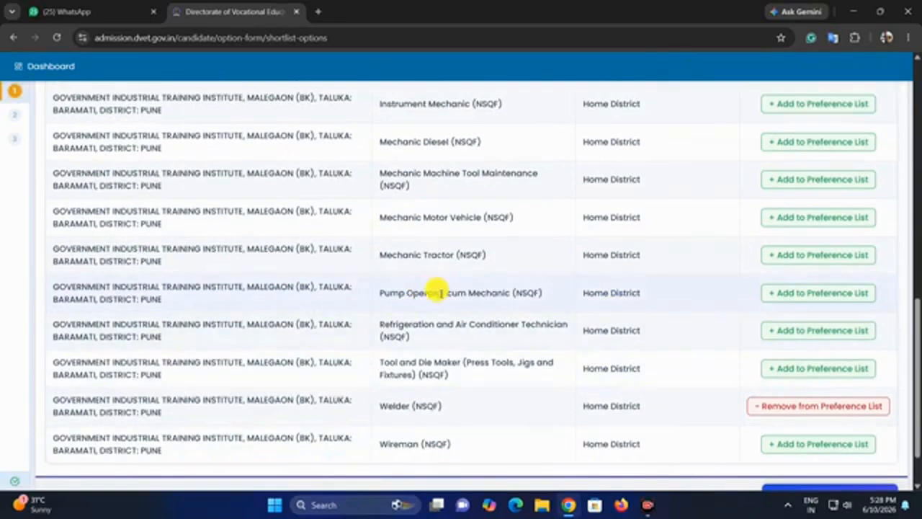
left_click(785, 294)
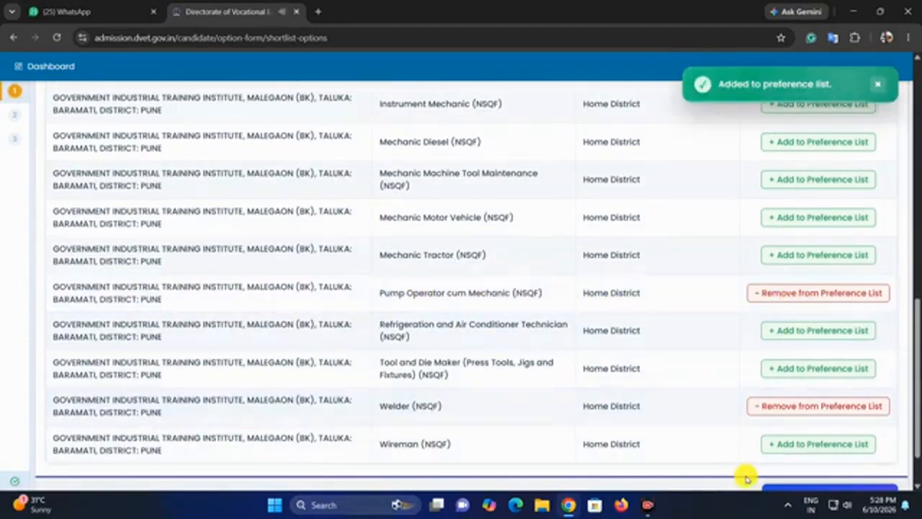
scroll(644, 408, "up", 3)
left_click(807, 307)
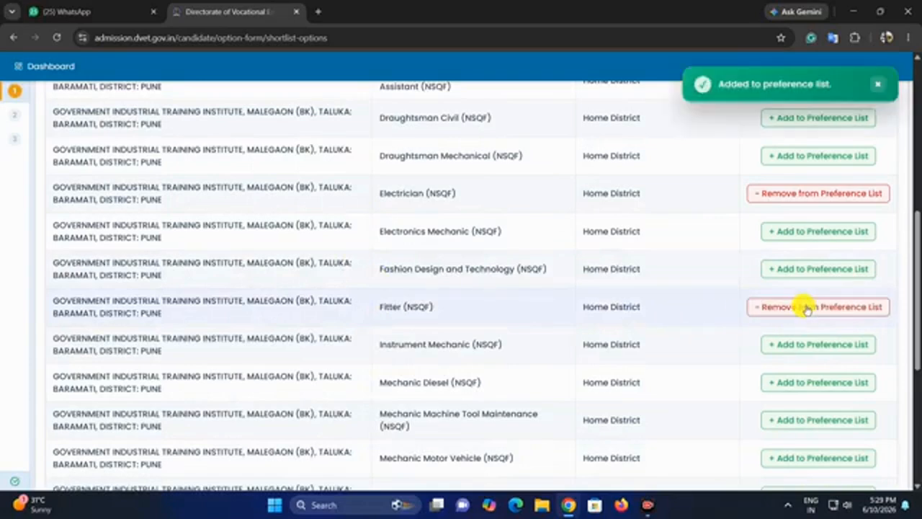
scroll(580, 308, "up", 1)
scroll(609, 355, "up", 1)
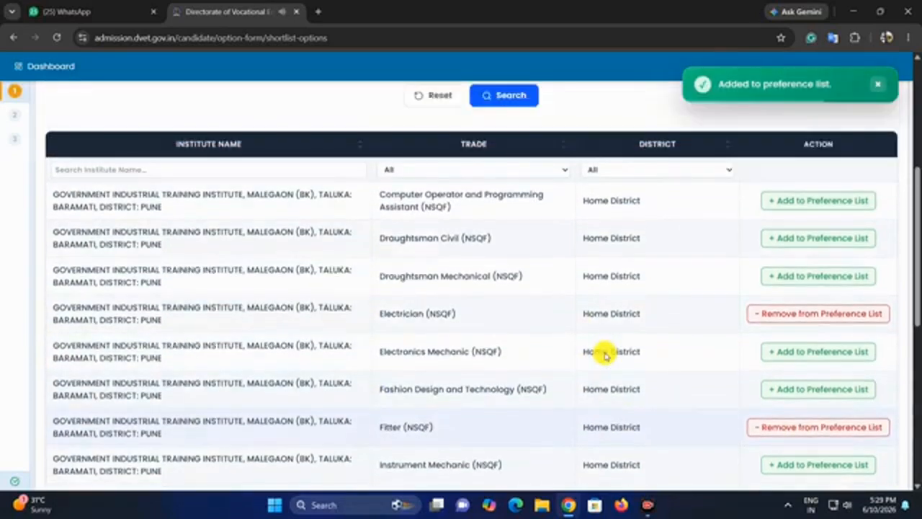
scroll(422, 298, "down", 6)
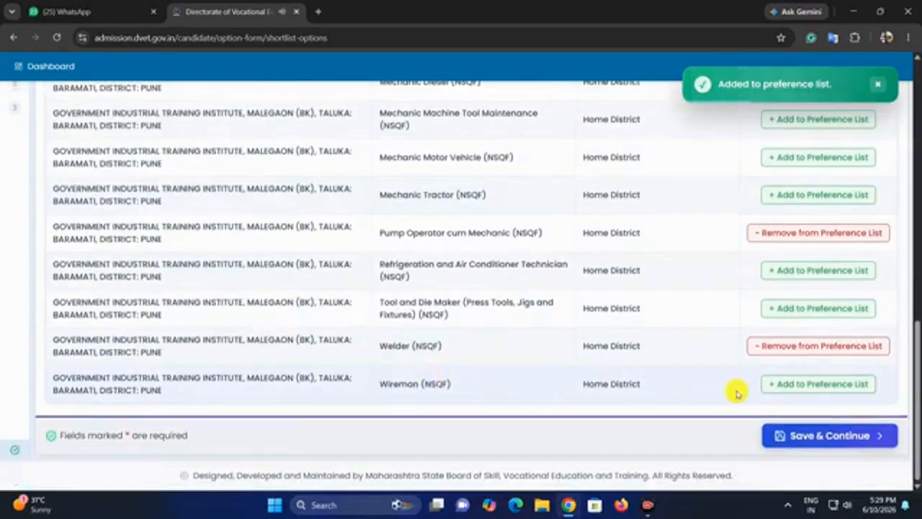
left_click(806, 385)
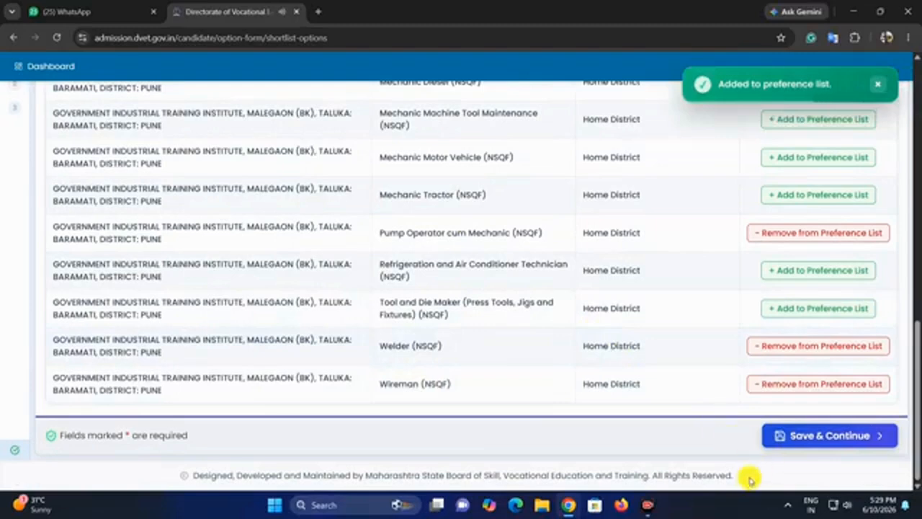
scroll(742, 464, "up", 5)
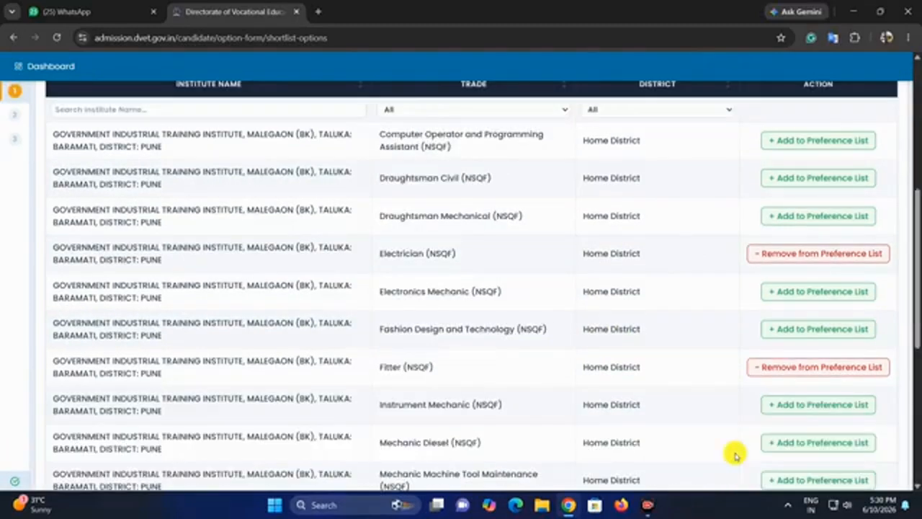
left_click(766, 141)
Check the order of the preferences down to the last one, then save them and continue to the option summary.
scroll(700, 231, "down", 5)
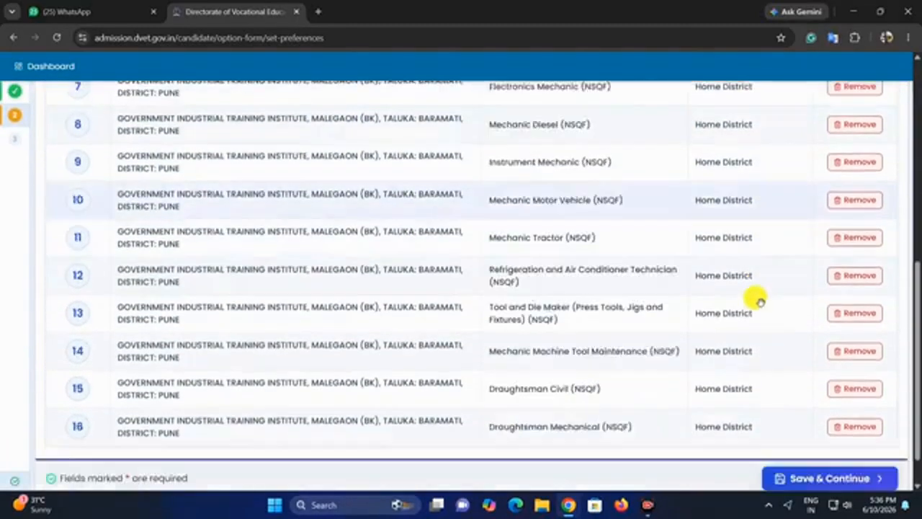
scroll(759, 301, "down", 1)
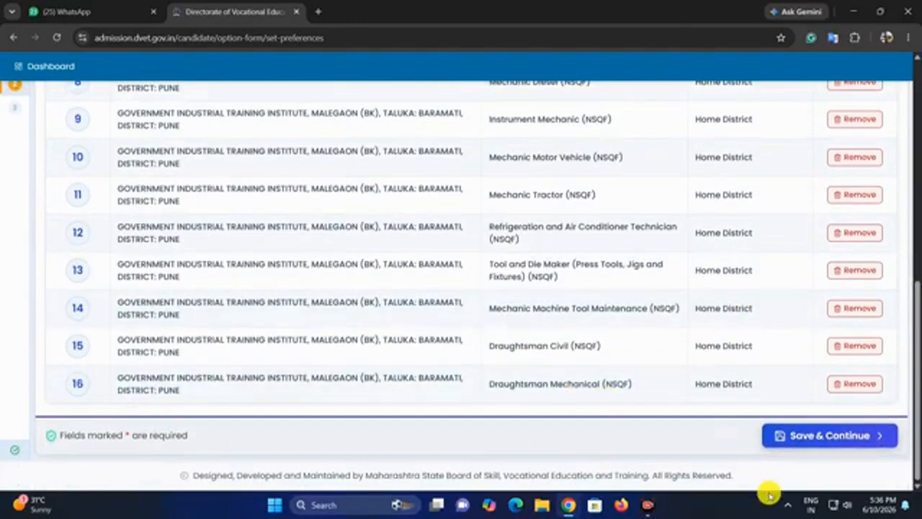
left_click(835, 434)
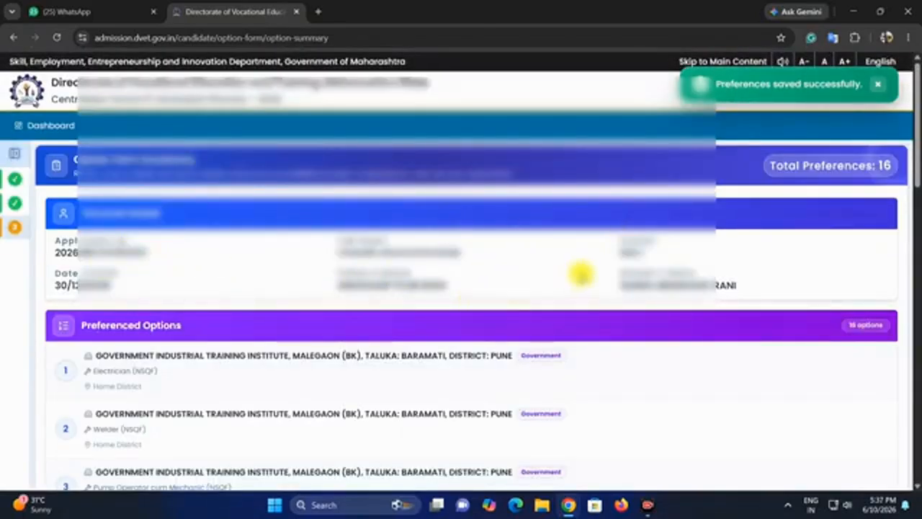
Review the preferred options in the summary, accept the applicant's declaration, and lock and confirm the option form.
scroll(570, 268, "down", 3)
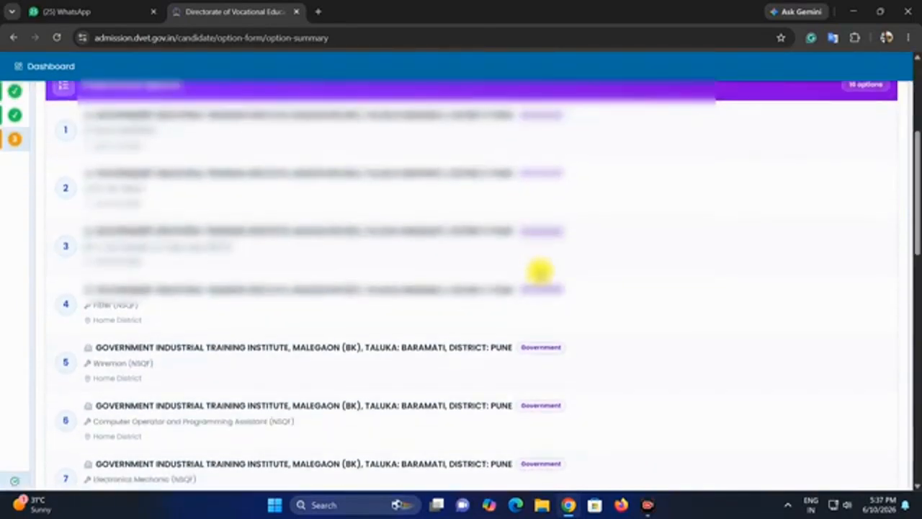
scroll(540, 270, "down", 10)
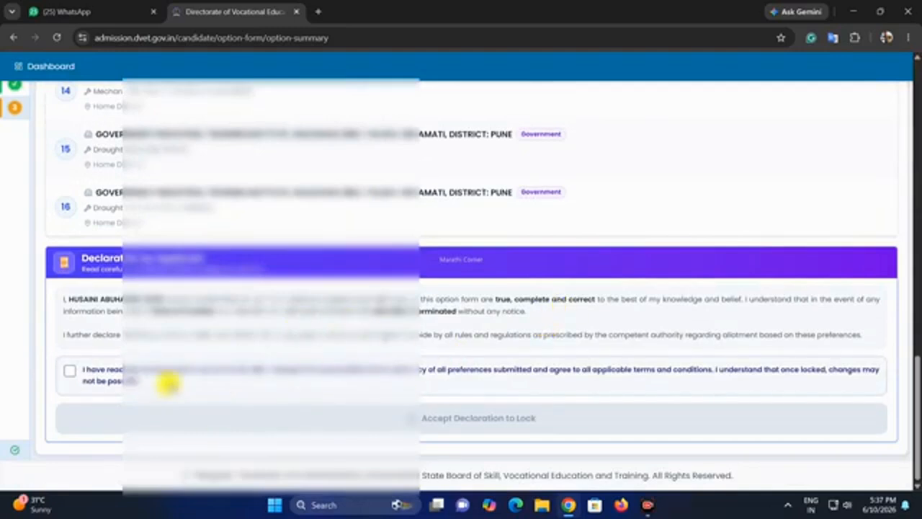
scroll(680, 353, "up", 9)
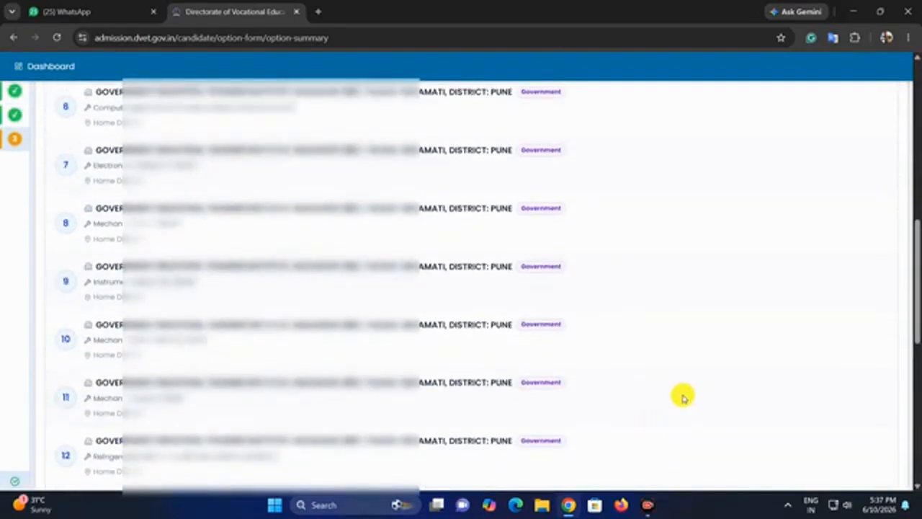
scroll(735, 465, "down", 9)
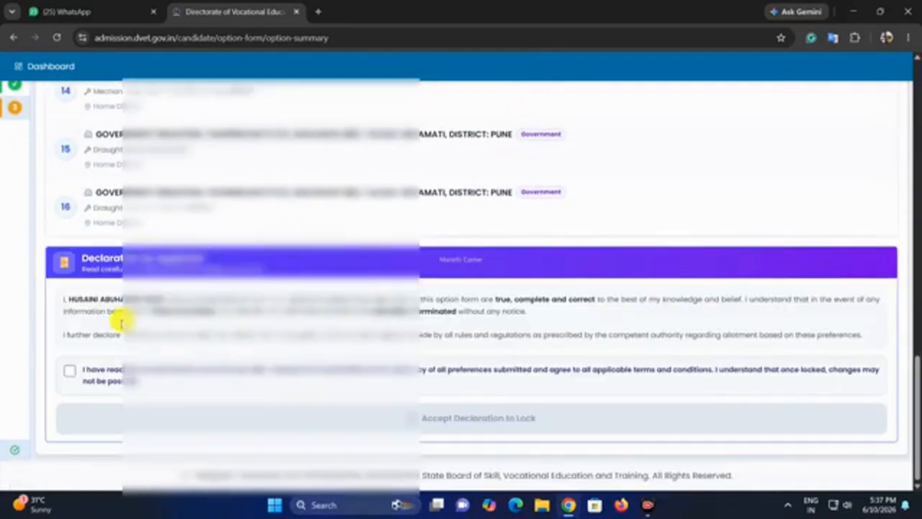
left_click(69, 370)
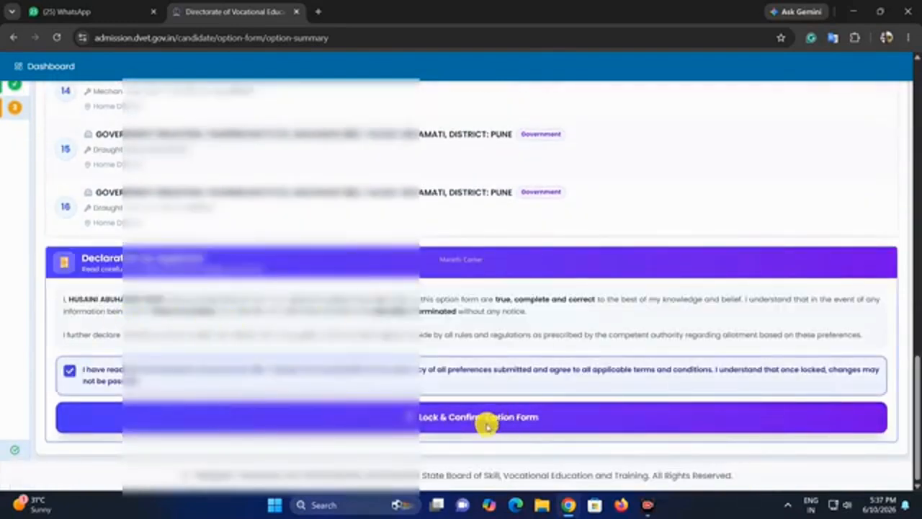
left_click(445, 419)
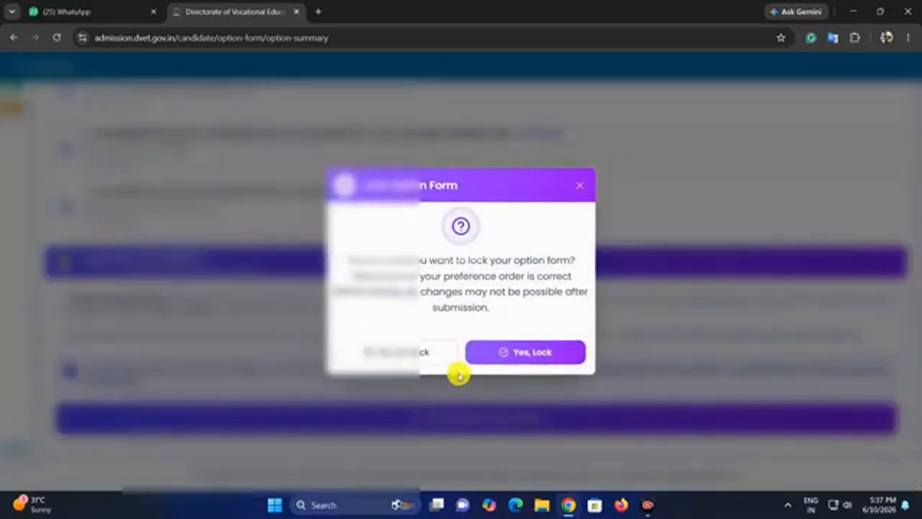
left_click(523, 352)
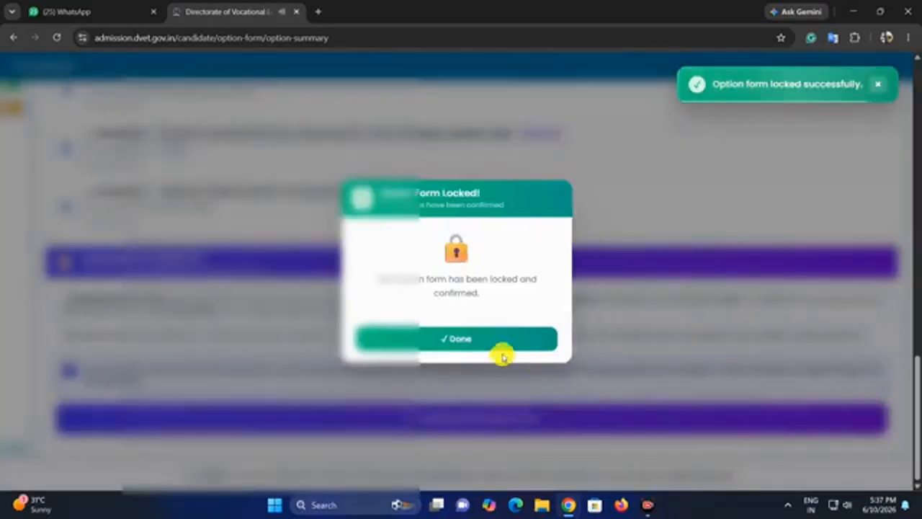
left_click(448, 341)
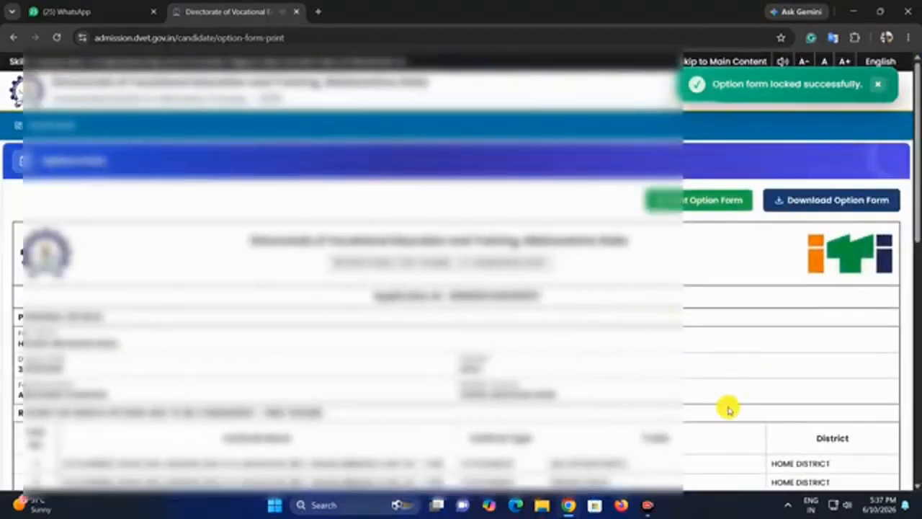
Examine the printable option form, including its preference table, confirmation details and candidate instructions.
scroll(539, 257, "down", 10)
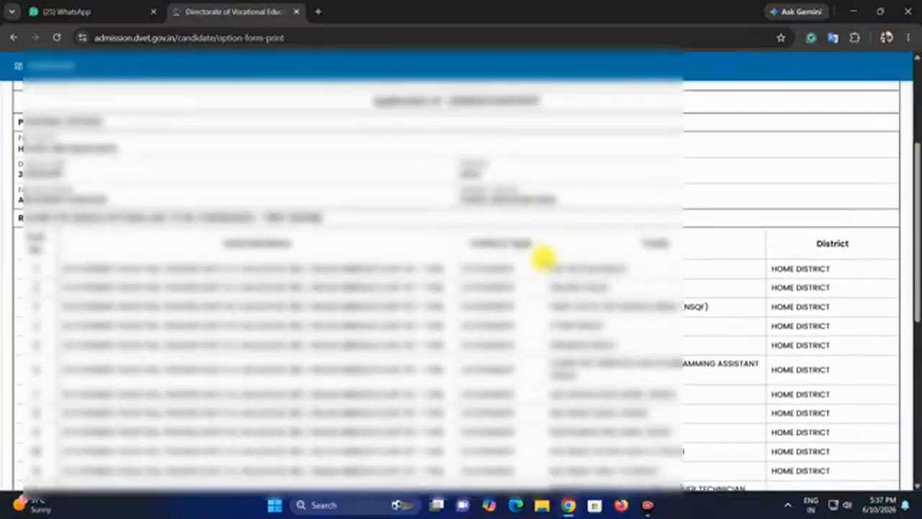
scroll(542, 258, "down", 3)
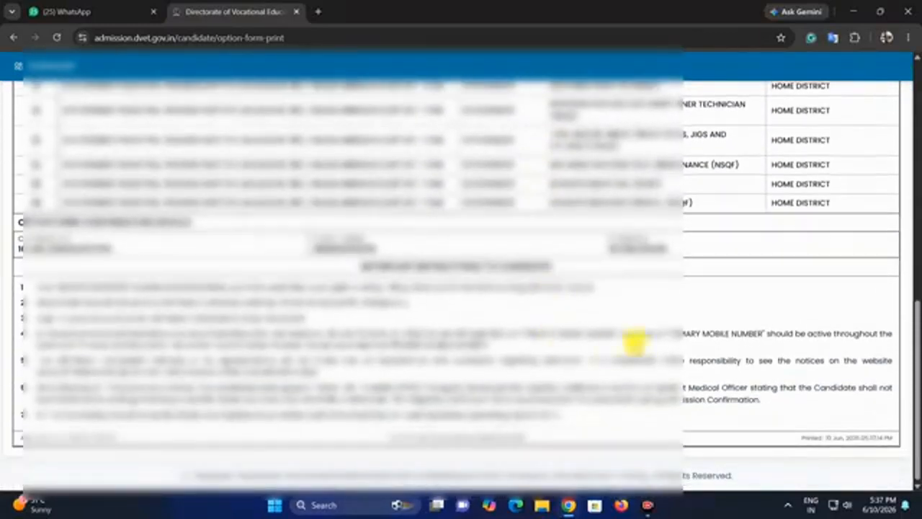
scroll(582, 344, "up", 13)
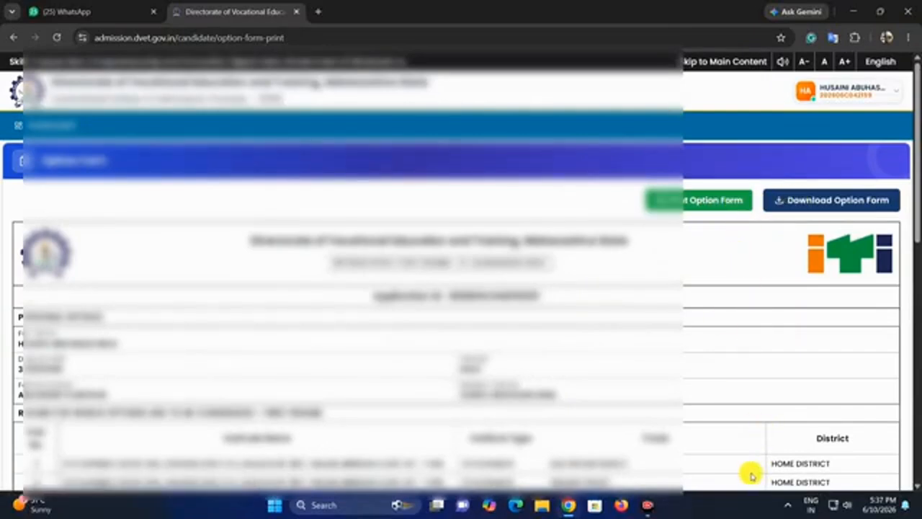
Return to the candidate dashboard and check the application form, fee, confirmation and option form statuses.
key("alt+Left")
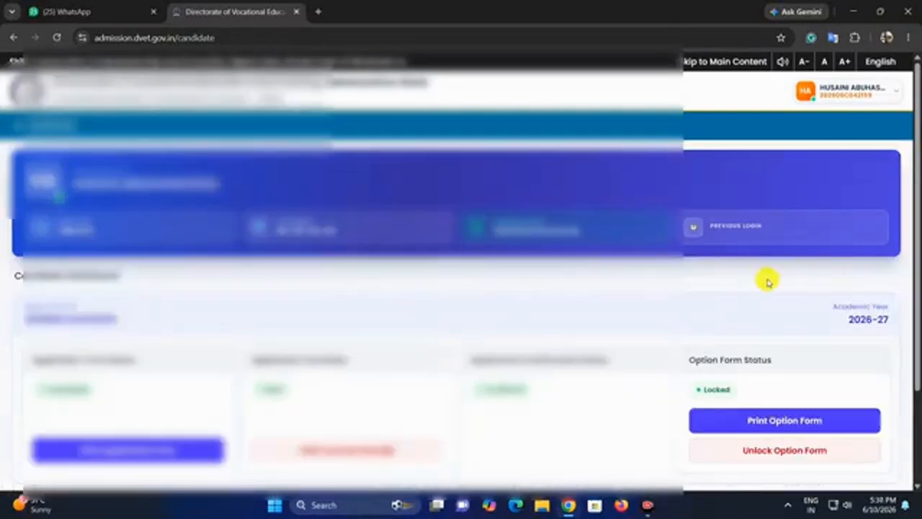
scroll(576, 234, "down", 1)
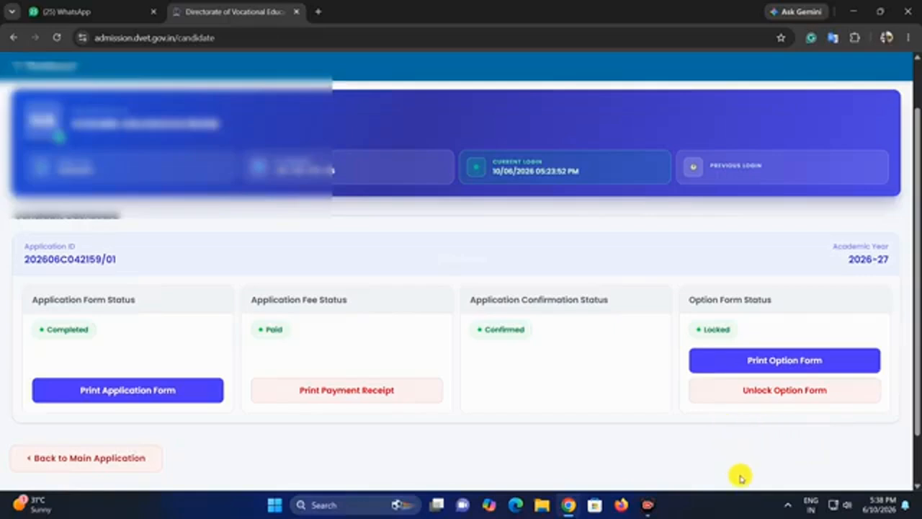
scroll(406, 273, "down", 3)
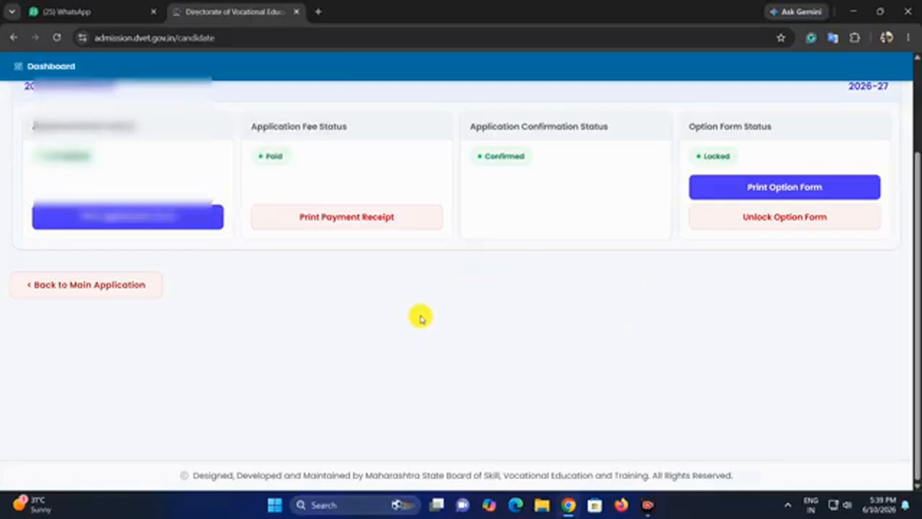
scroll(421, 318, "up", 2)
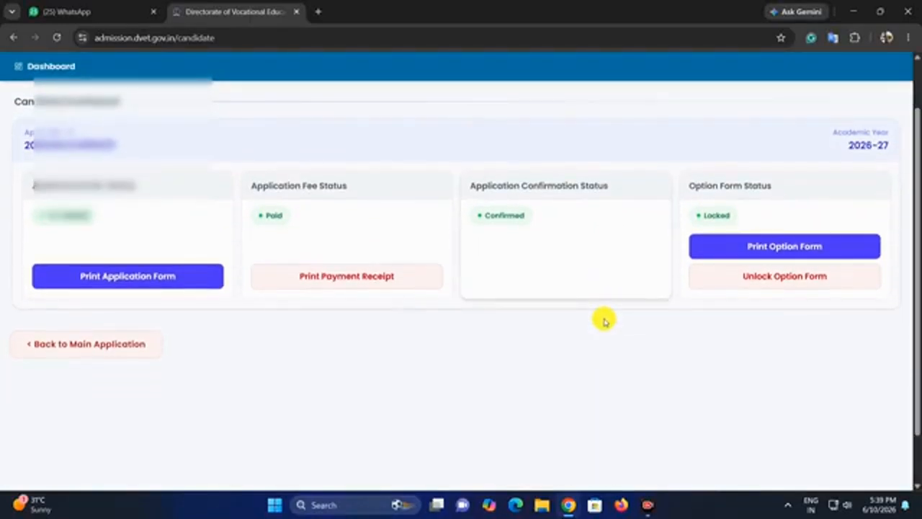